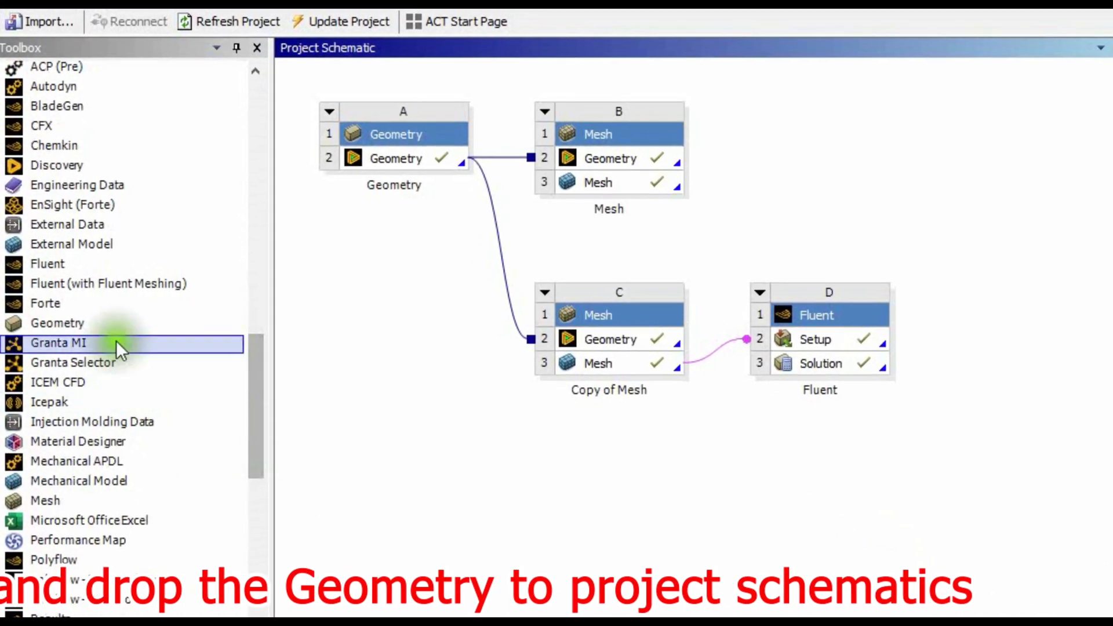
Add a standalone Geometry system below the existing systems in the project schematic and set its analysis type to 2D.
{"action": "left_click_drag", "start_coordinate": [97, 323], "coordinate": [306, 268]}
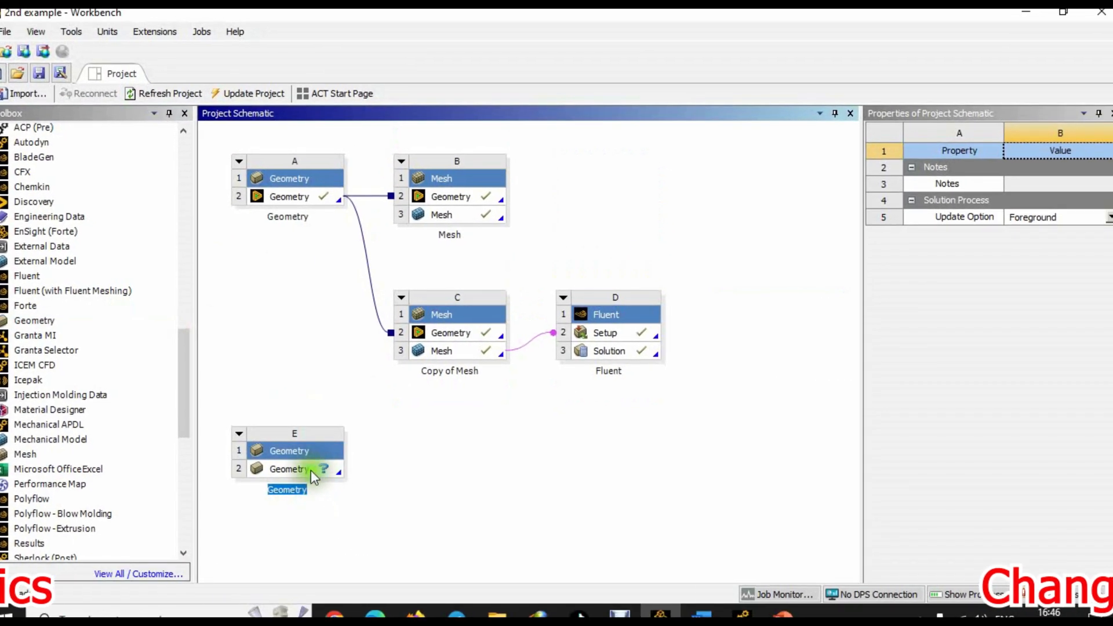
{"action": "left_click", "coordinate": [307, 468]}
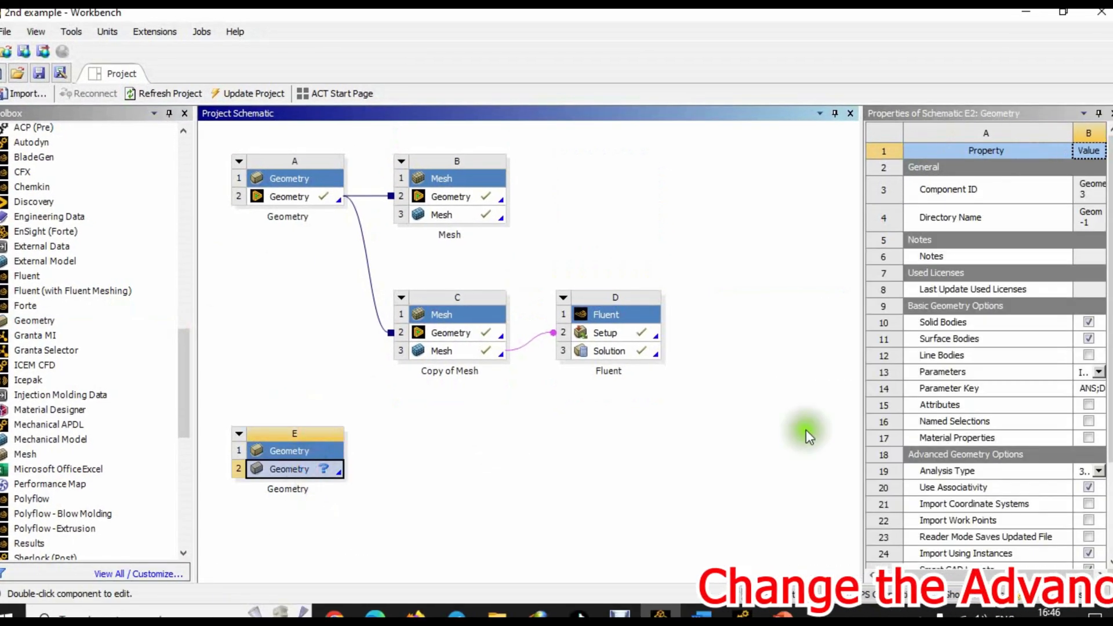
{"action": "left_click_drag", "start_coordinate": [862, 402], "coordinate": [702, 401]}
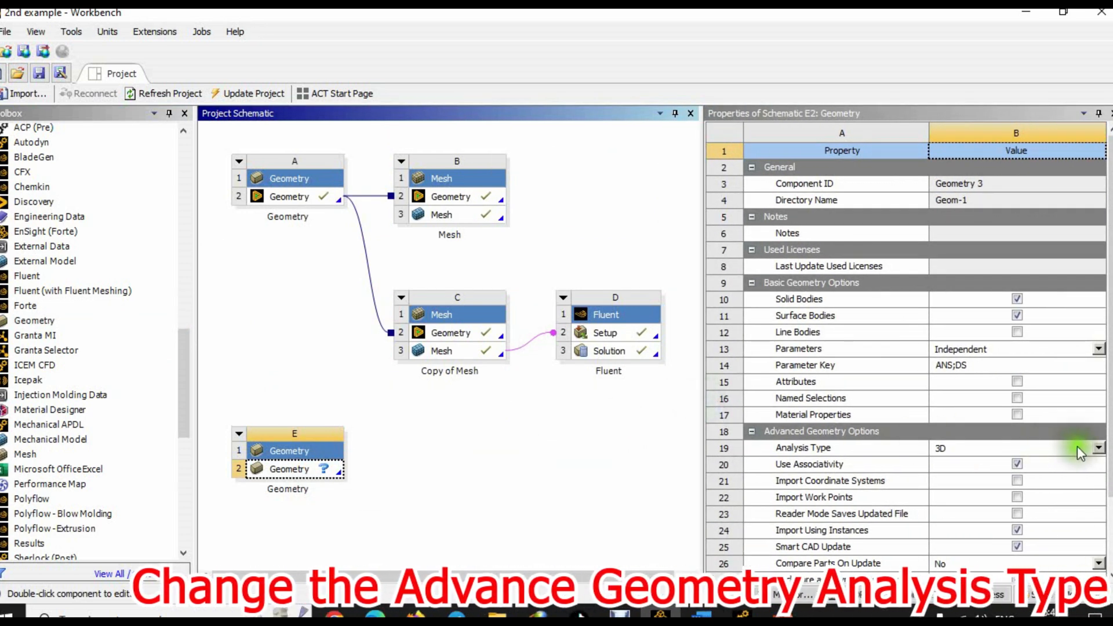
{"action": "left_click", "coordinate": [1097, 448]}
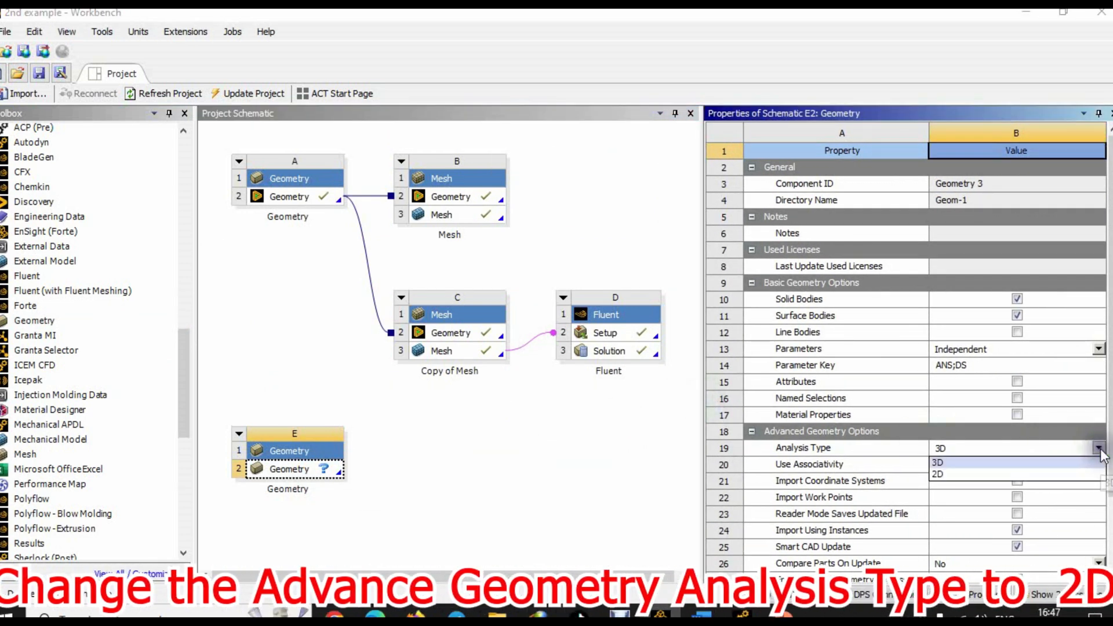
{"action": "left_click", "coordinate": [961, 473]}
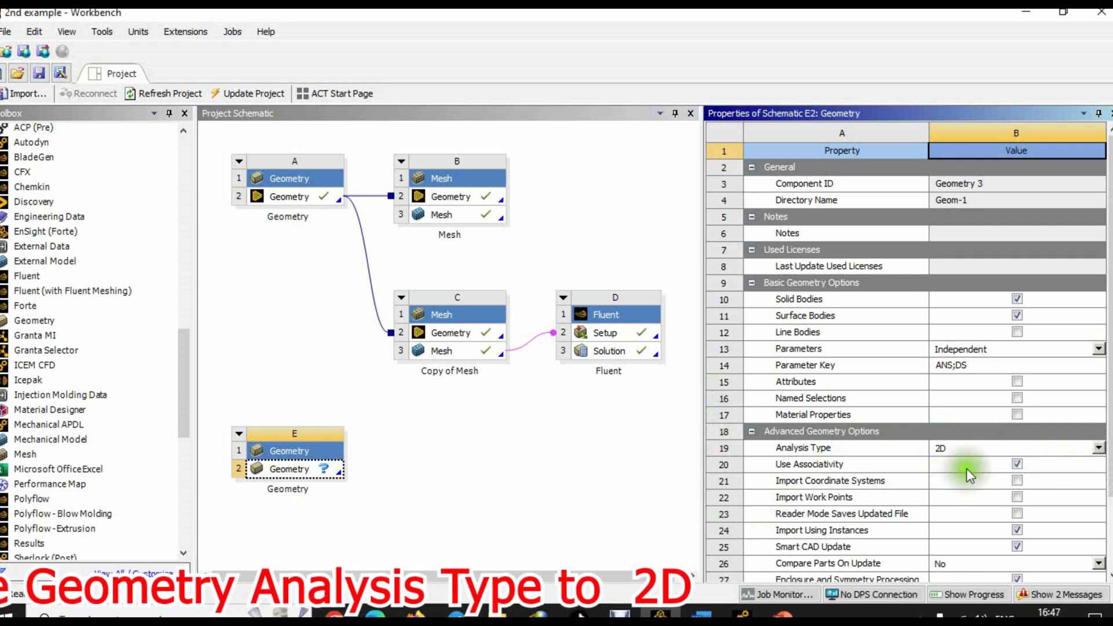
Open the new Geometry component in DesignModeler as a new geometry.
{"action": "left_click", "coordinate": [312, 467]}
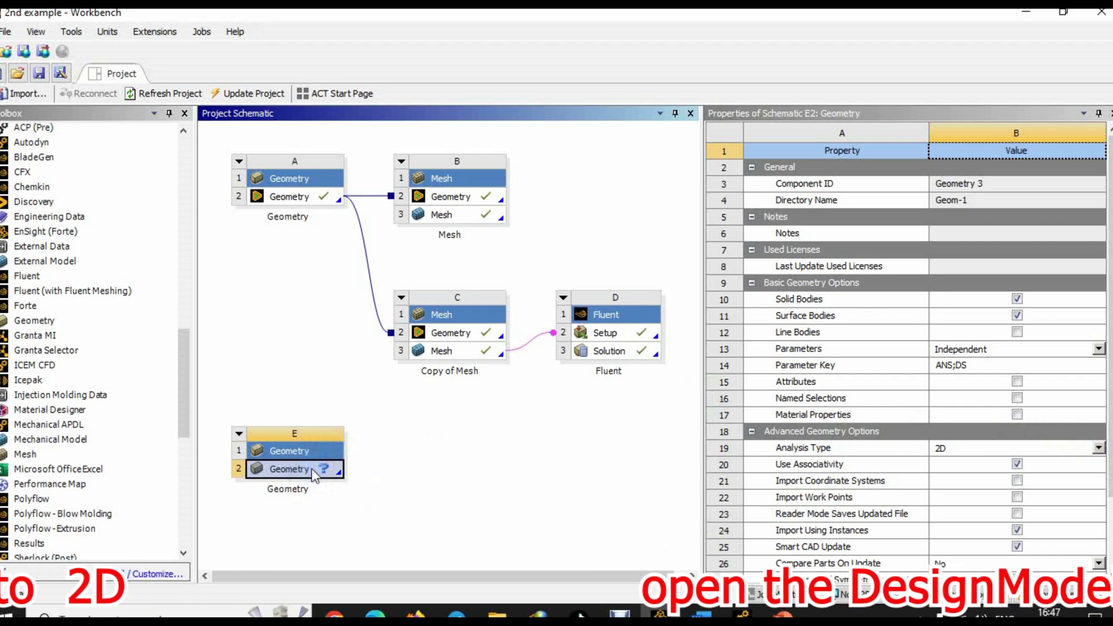
{"action": "right_click", "coordinate": [311, 468]}
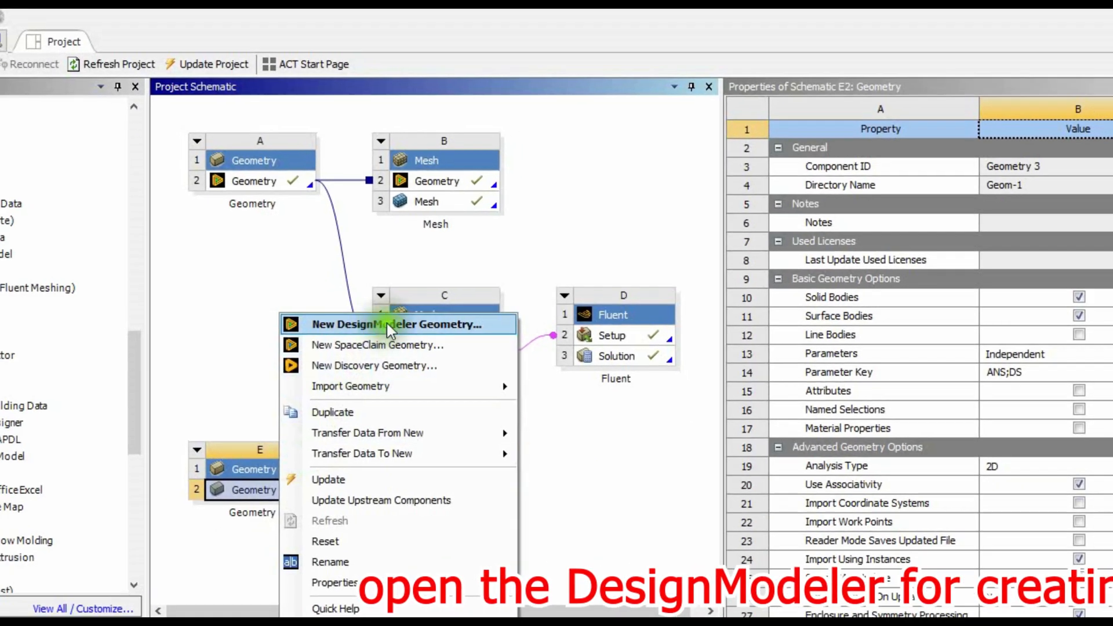
{"action": "left_click", "coordinate": [387, 325]}
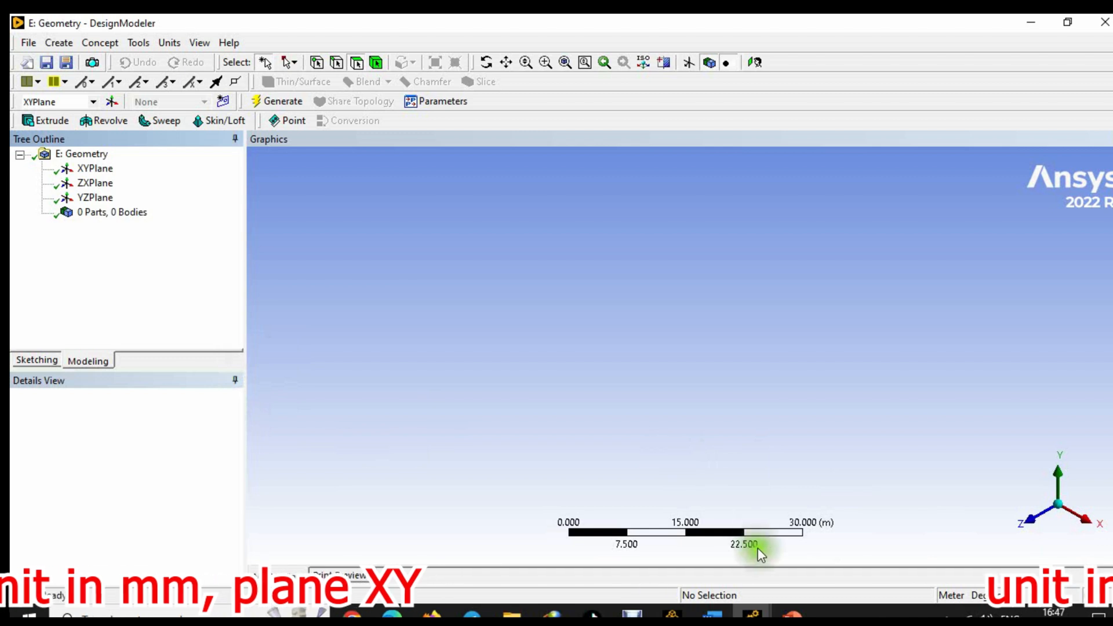
Set the model's length unit to millimetres.
{"action": "left_click", "coordinate": [173, 44]}
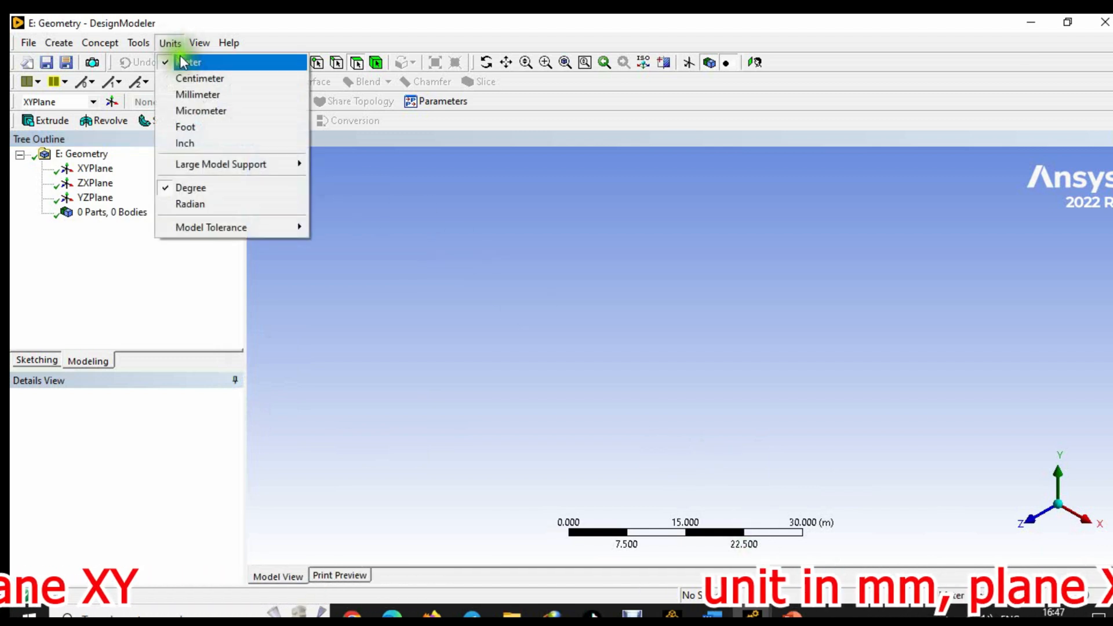
{"action": "left_click", "coordinate": [205, 95]}
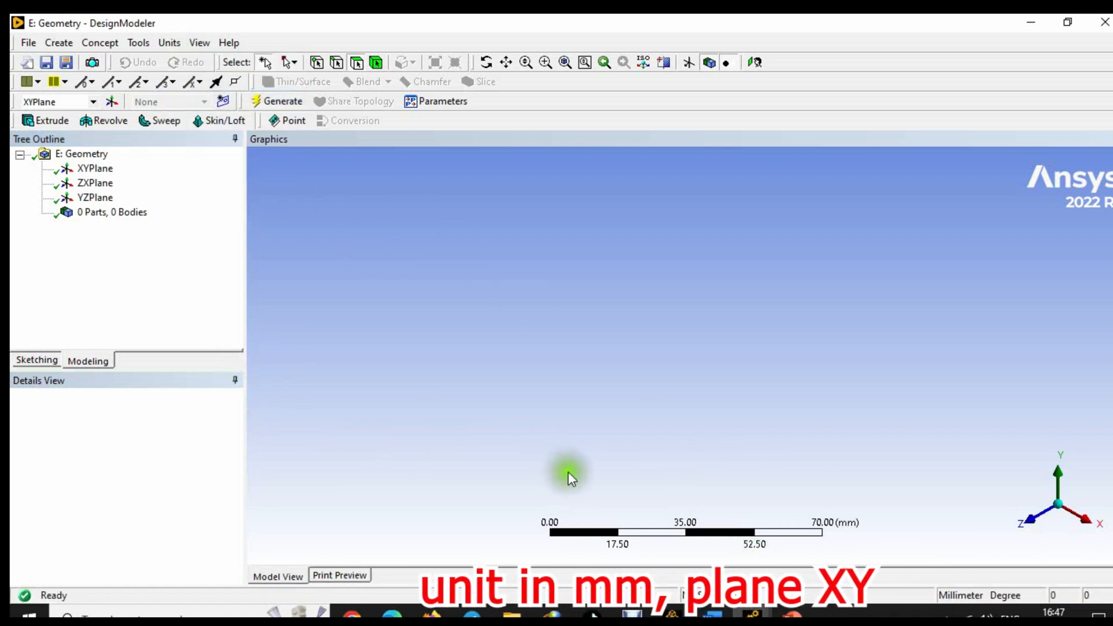
{"action": "scroll", "coordinate": [622, 458], "scroll_direction": "up", "scroll_amount": 1}
{"action": "scroll", "coordinate": [626, 456], "scroll_direction": "down", "scroll_amount": 3}
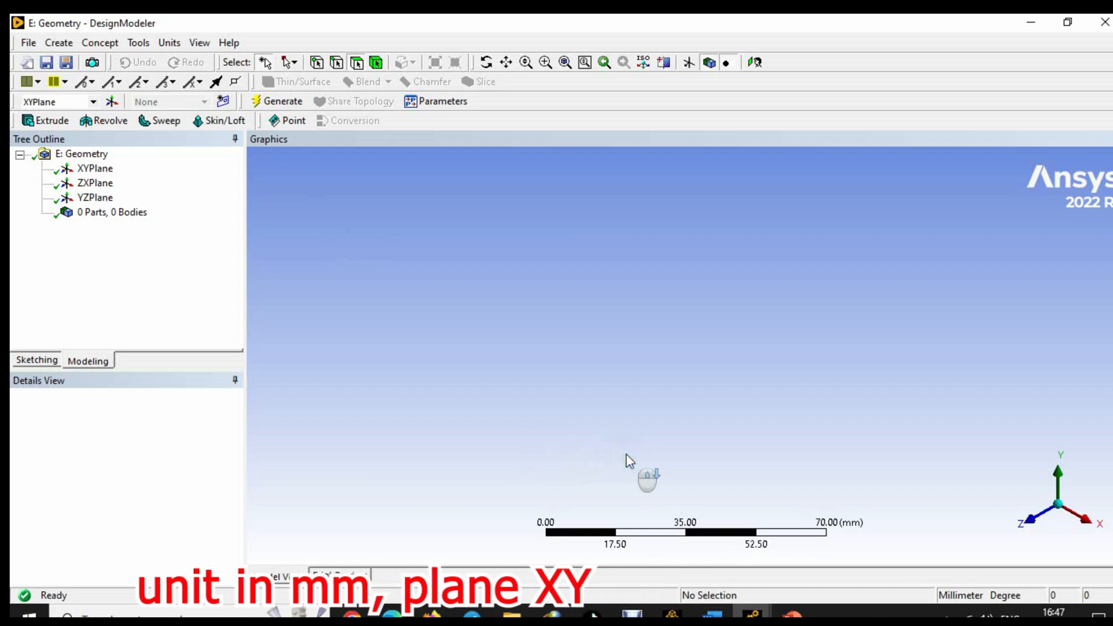
{"action": "scroll", "coordinate": [626, 454], "scroll_direction": "down", "scroll_amount": 3}
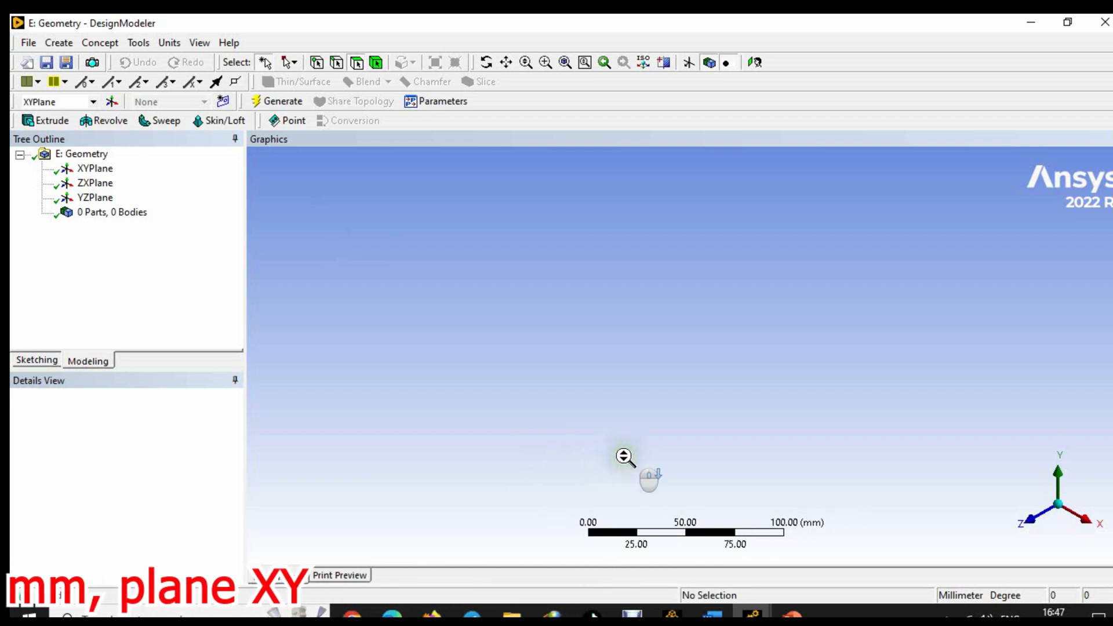
Display the plane axes and orient the model view along +Z, facing the XY plane.
{"action": "left_click", "coordinate": [590, 224]}
{"action": "left_click", "coordinate": [689, 63]}
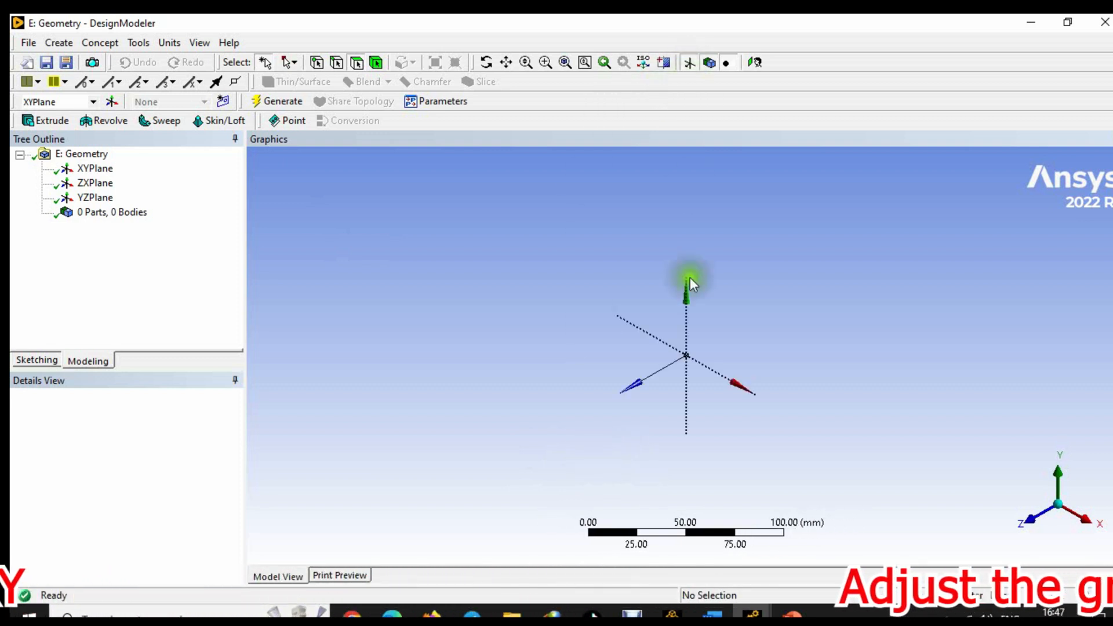
{"action": "scroll", "coordinate": [673, 333], "scroll_direction": "up", "scroll_amount": 1}
{"action": "left_click", "coordinate": [1024, 521]}
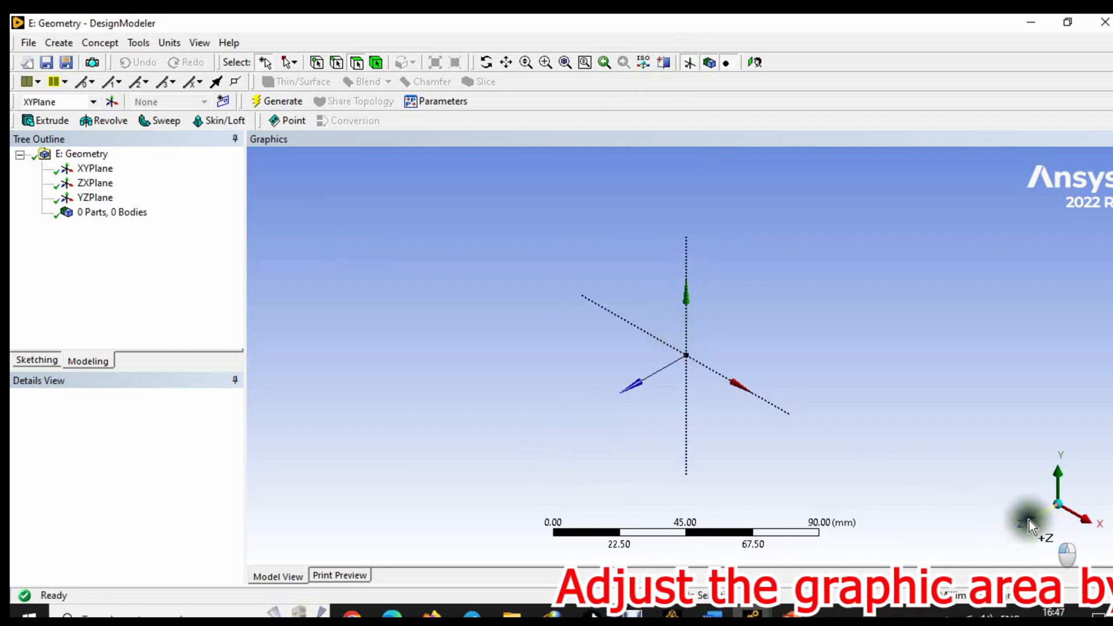
{"action": "scroll", "coordinate": [751, 354], "scroll_direction": "up", "scroll_amount": 5}
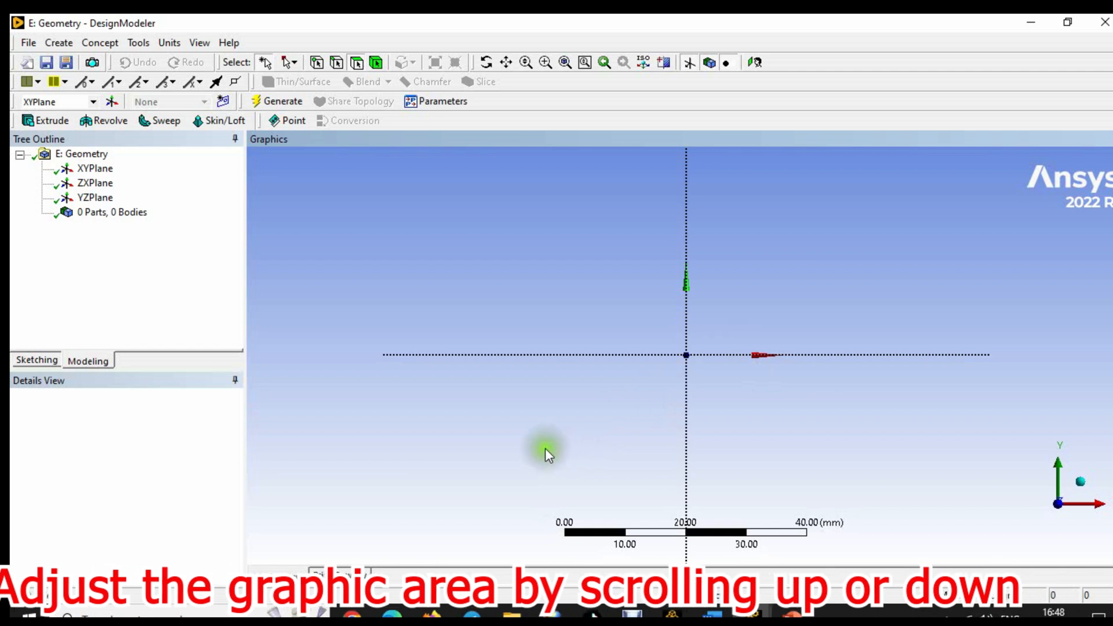
Sketch a rectangle about 67 mm by 23 mm on the XY plane, with its lower-left corner at the origin.
{"action": "left_click", "coordinate": [96, 169]}
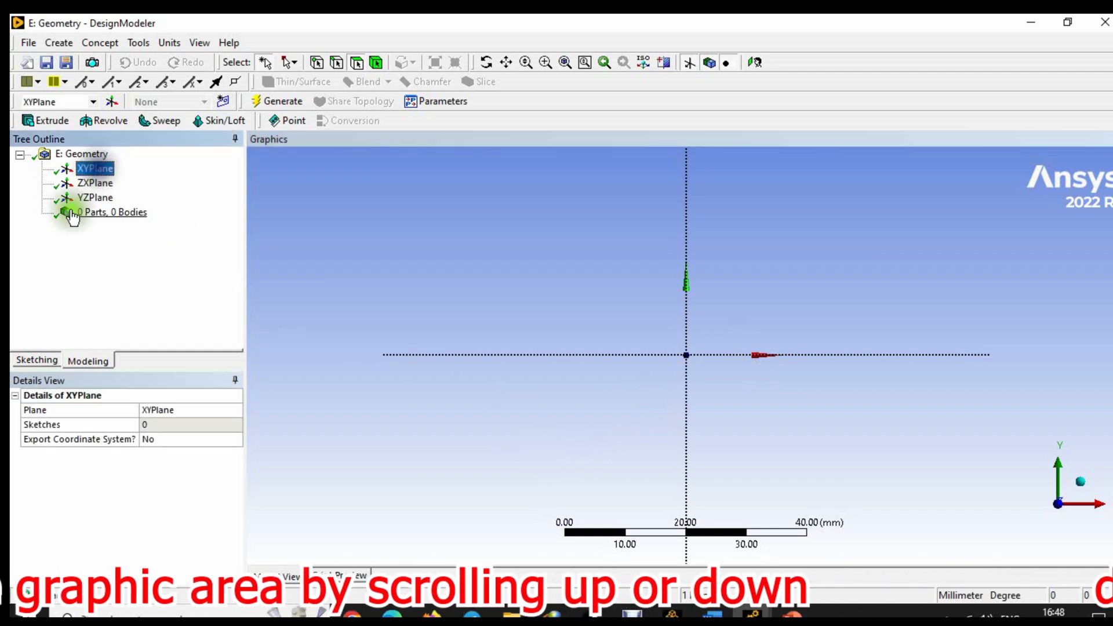
{"action": "left_click", "coordinate": [32, 360]}
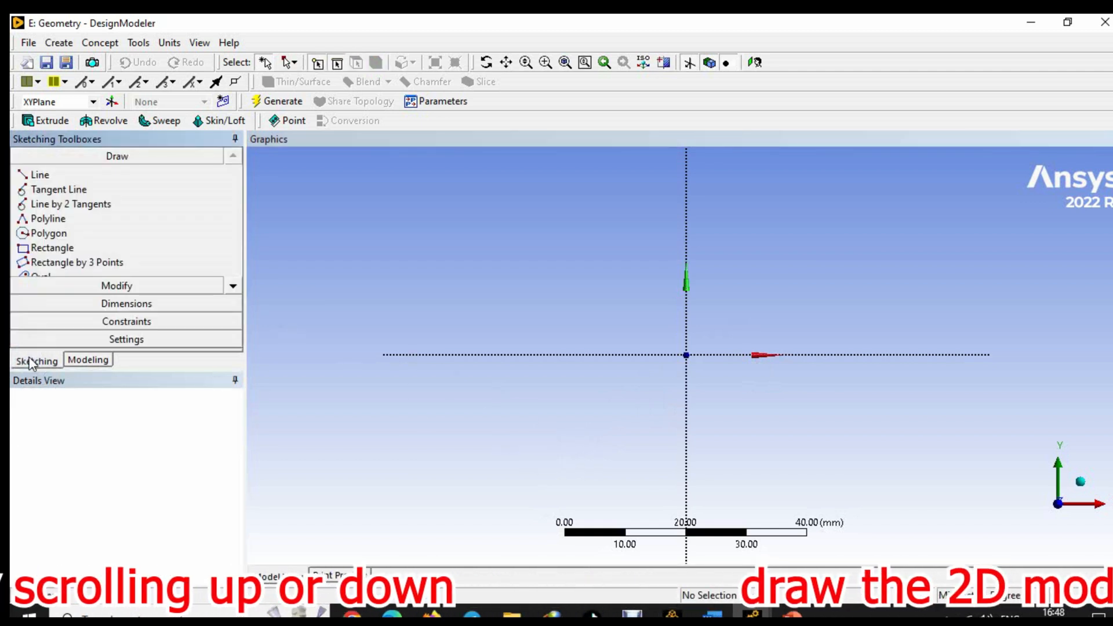
{"action": "left_click", "coordinate": [67, 250]}
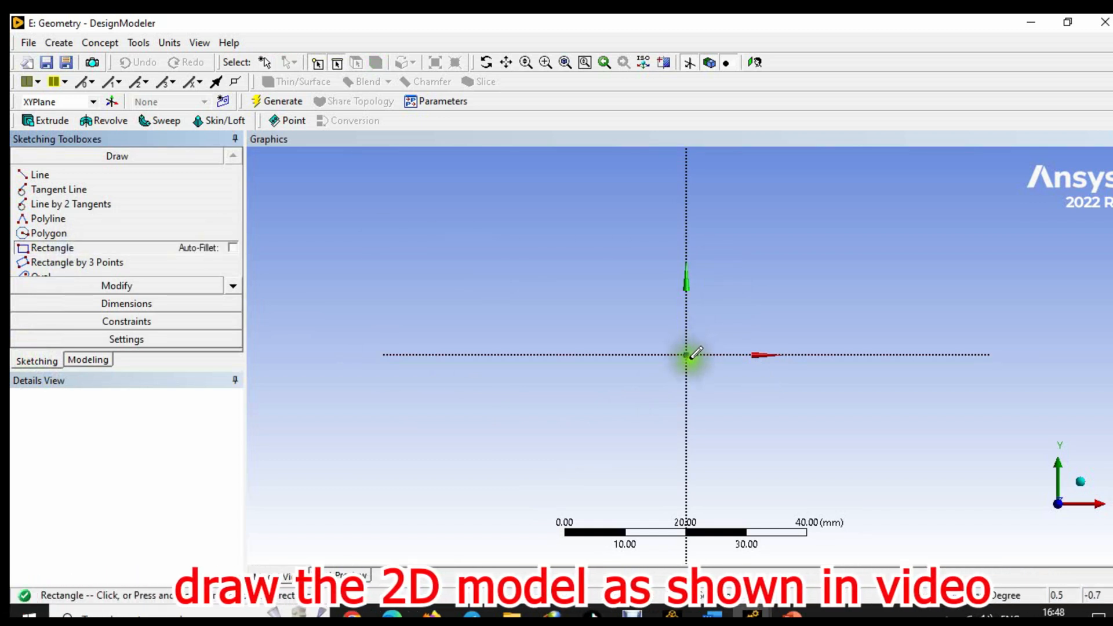
{"action": "mouse_move", "coordinate": [688, 353]}
{"action": "left_mouse_down"}
{"action": "mouse_move", "coordinate": [853, 291]}
{"action": "mouse_move", "coordinate": [985, 200]}
{"action": "mouse_move", "coordinate": [1060, 197]}
{"action": "mouse_move", "coordinate": [1091, 213]}
{"action": "left_mouse_up"}
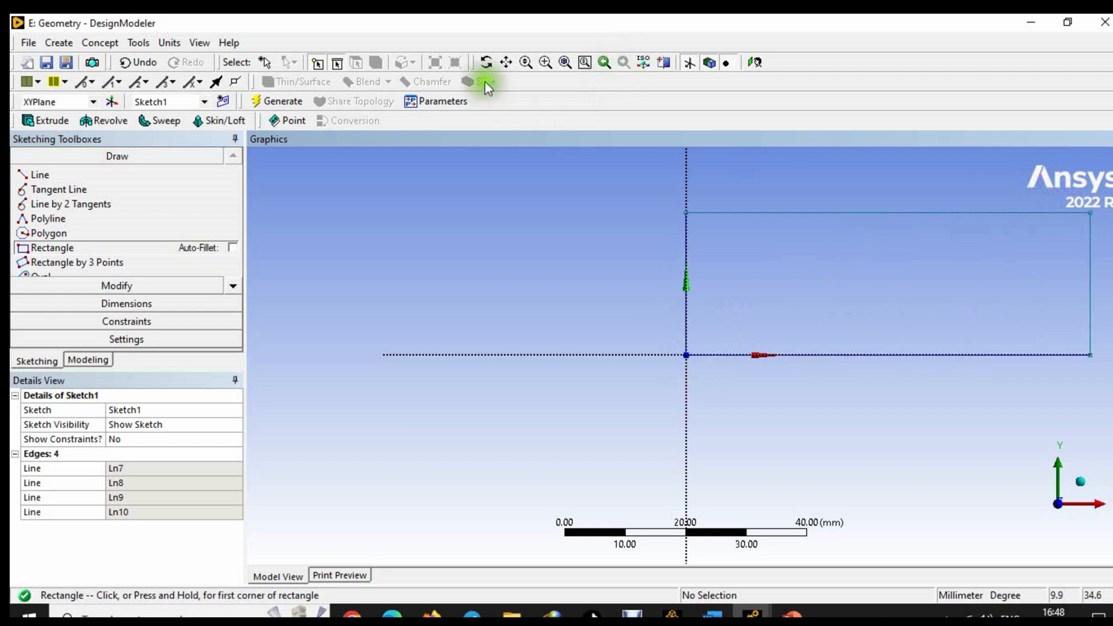
{"action": "left_click", "coordinate": [506, 61]}
{"action": "mouse_move", "coordinate": [682, 275]}
{"action": "left_mouse_down"}
{"action": "mouse_move", "coordinate": [510, 311]}
{"action": "mouse_move", "coordinate": [453, 302]}
{"action": "left_mouse_up"}
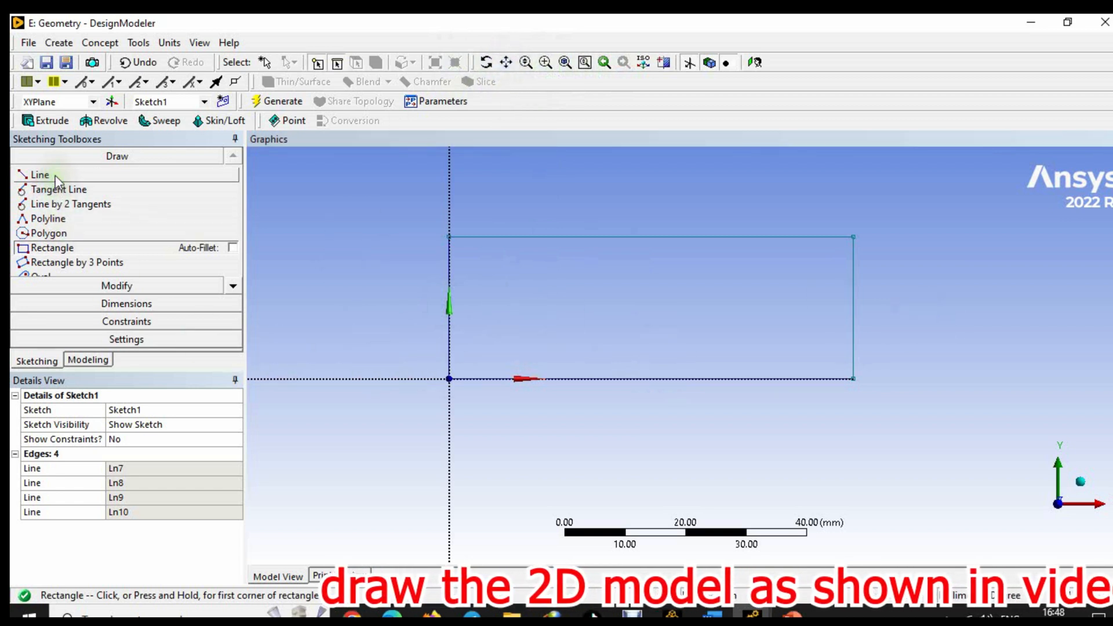
Draw an open three-segment polyline about 4 mm wide and 8 mm high, rising from the rectangle's bottom edge about 15.5 mm from the origin.
{"action": "left_click", "coordinate": [51, 217]}
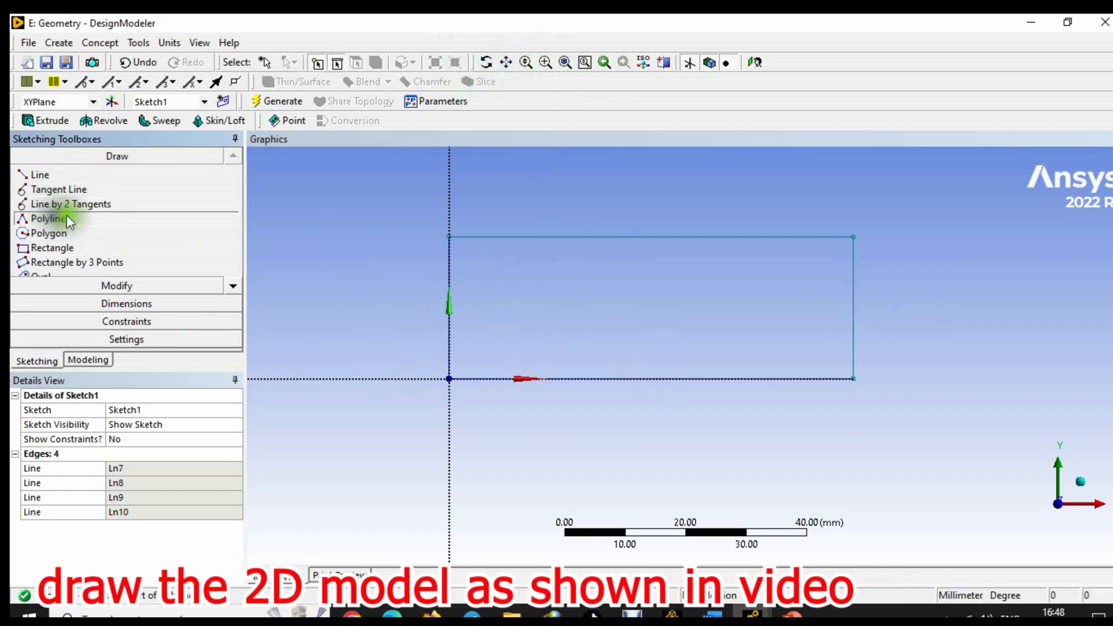
{"action": "left_click", "coordinate": [542, 378]}
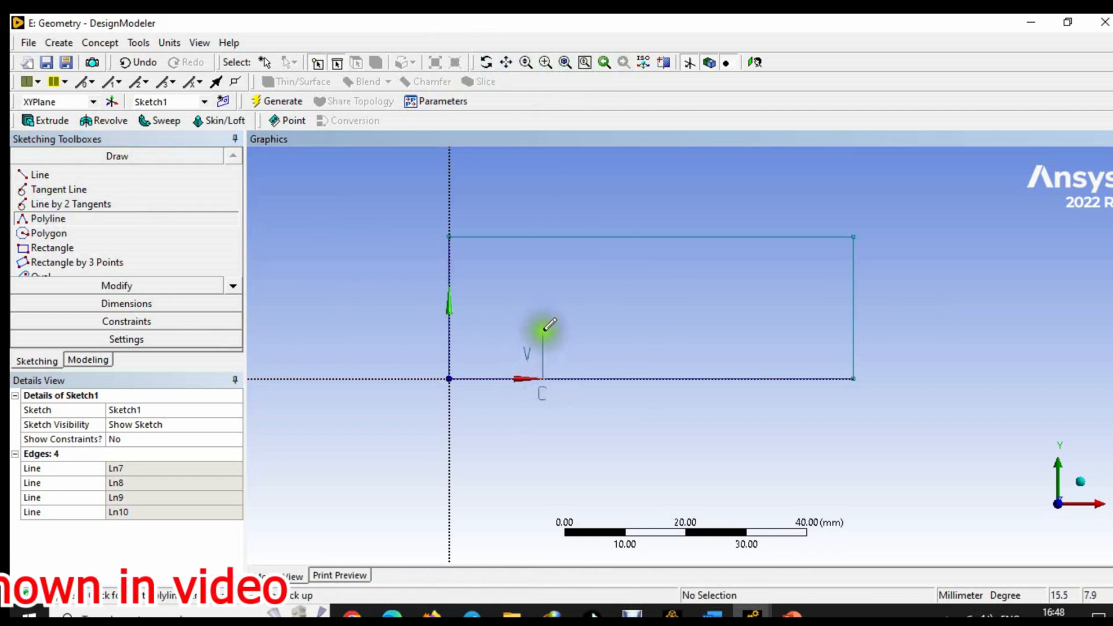
{"action": "left_click", "coordinate": [543, 333]}
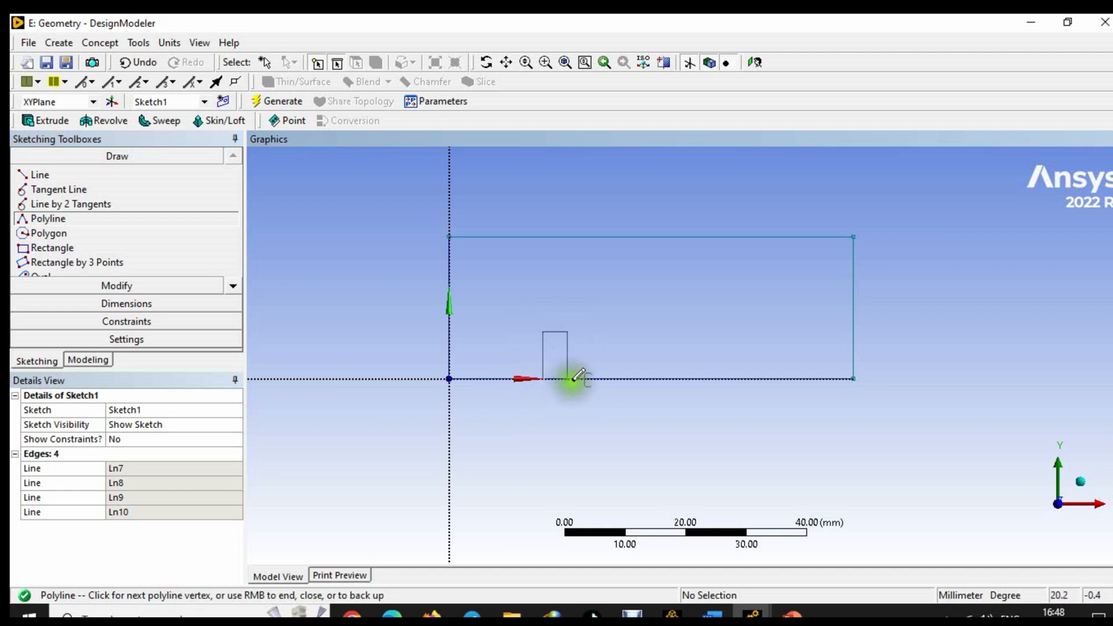
{"action": "right_click", "coordinate": [599, 350]}
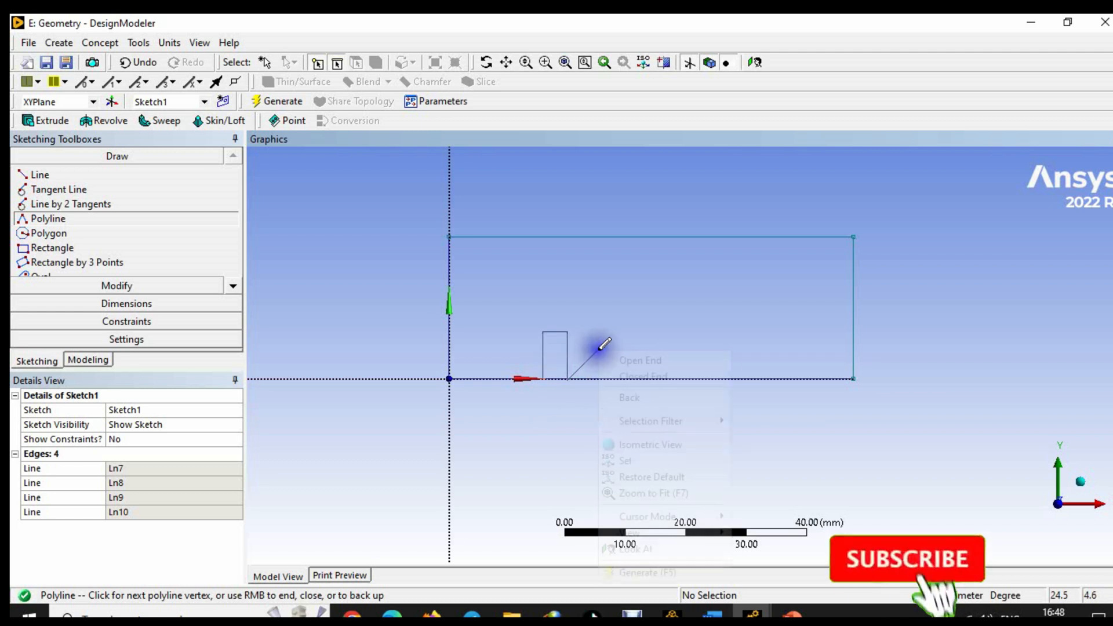
{"action": "left_click", "coordinate": [628, 360]}
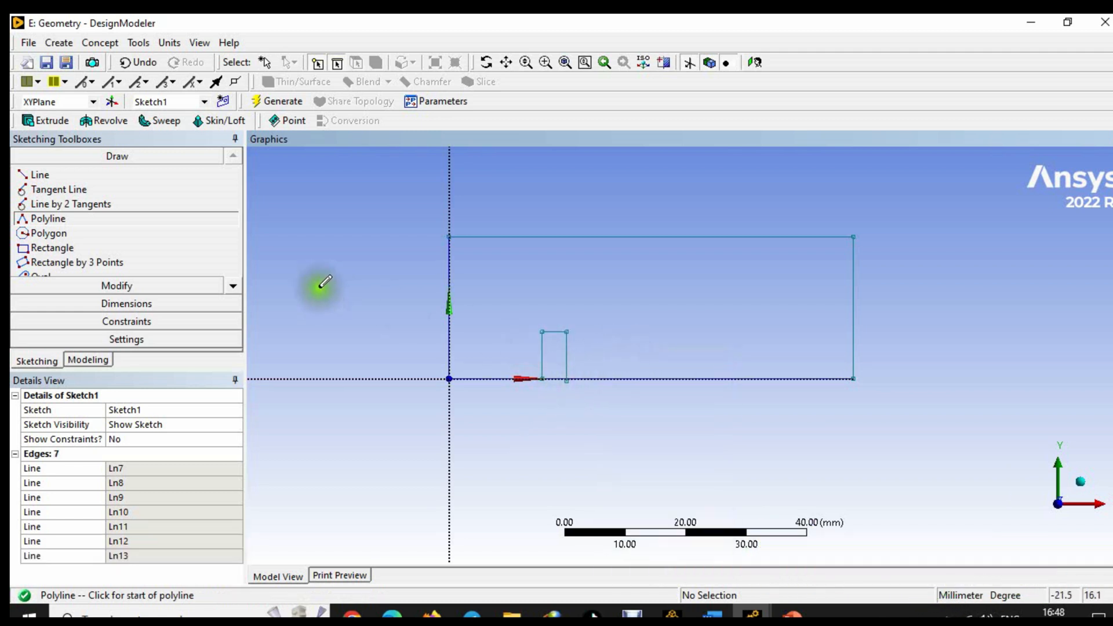
Delete the small obstacle's right vertical edge, which overshoots the rectangle's bottom edge.
{"action": "scroll", "coordinate": [567, 348], "scroll_direction": "up", "scroll_amount": 4}
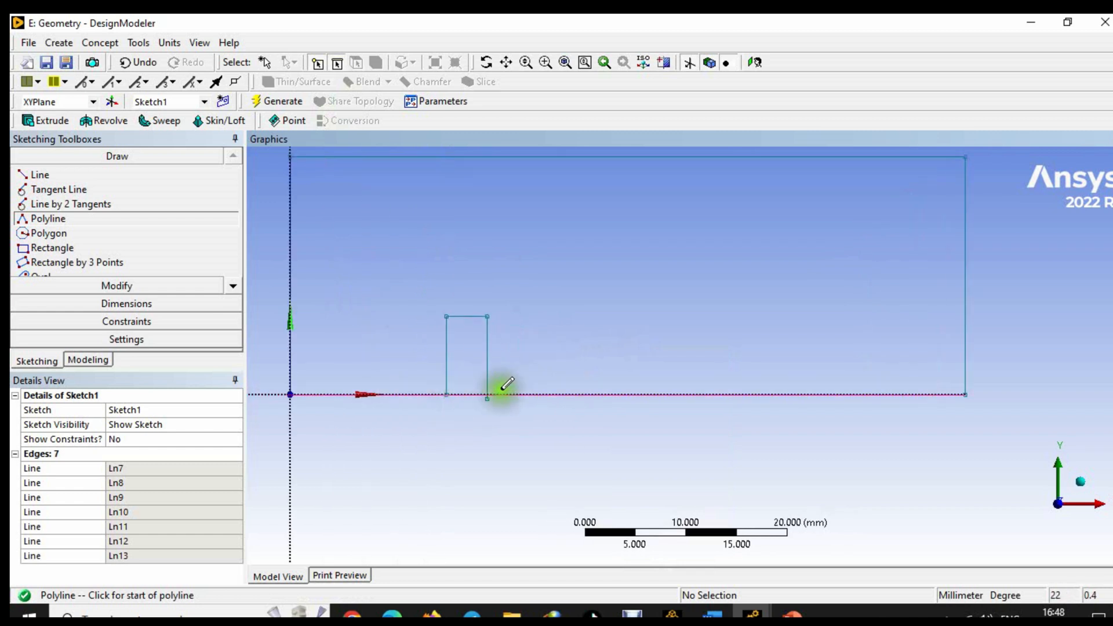
{"action": "scroll", "coordinate": [621, 339], "scroll_direction": "up", "scroll_amount": 4}
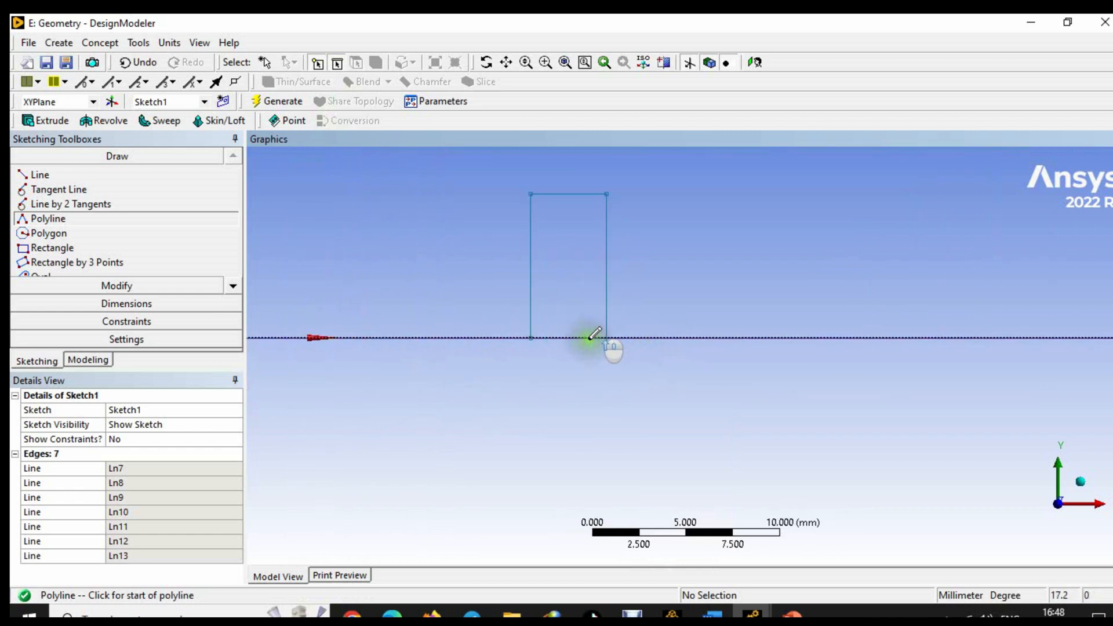
{"action": "scroll", "coordinate": [579, 337], "scroll_direction": "down", "scroll_amount": 4}
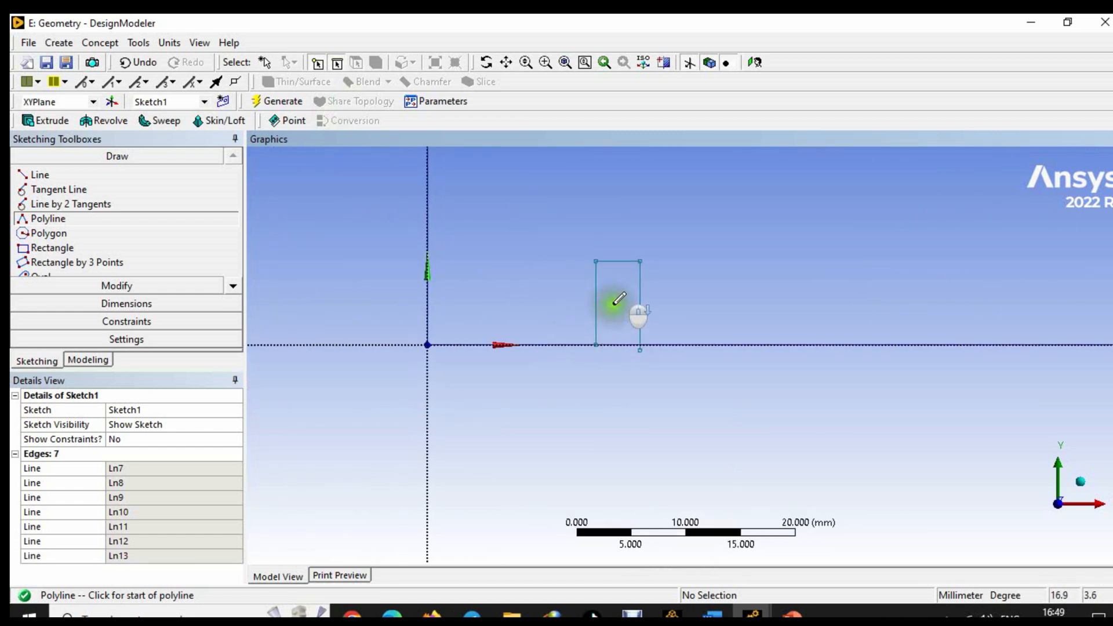
{"action": "key", "text": "Escape"}
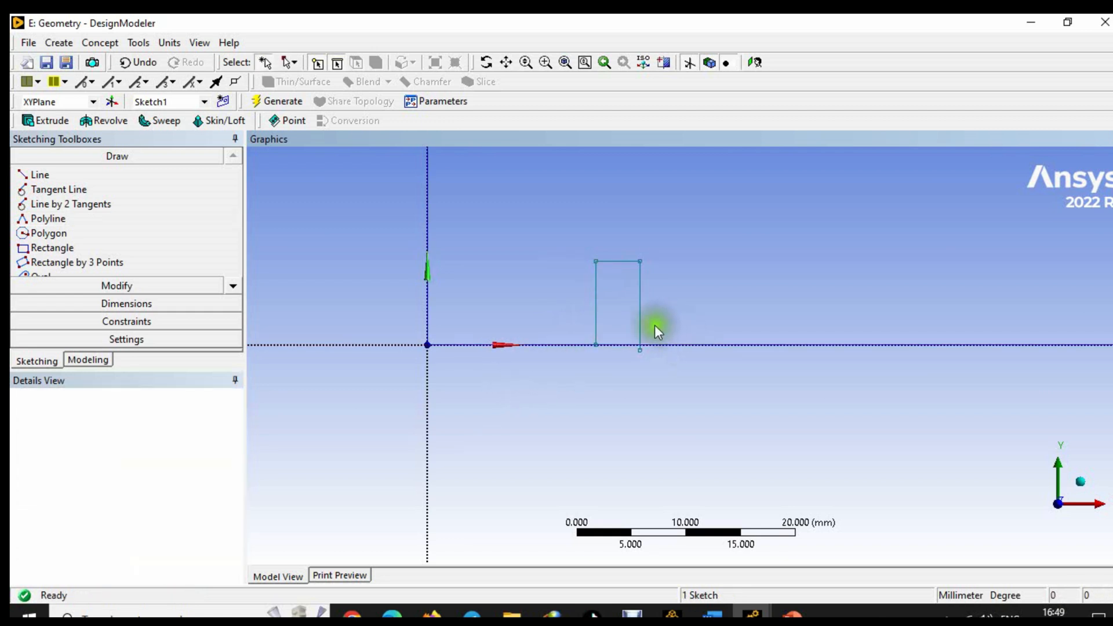
{"action": "left_click", "coordinate": [639, 324]}
{"action": "key", "text": "Delete"}
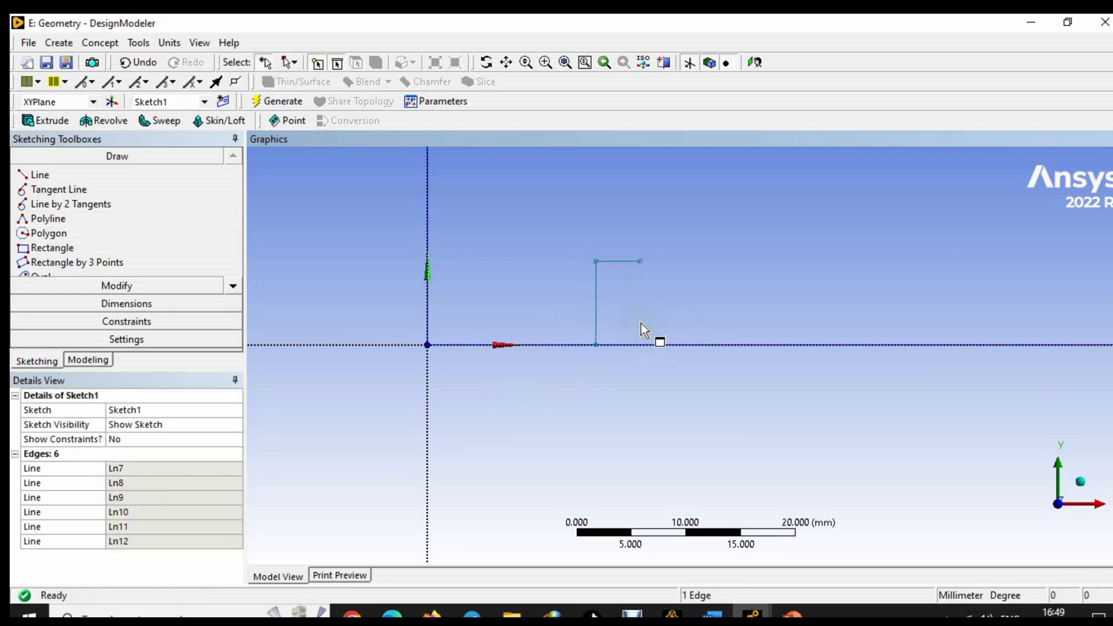
Draw a vertical line from the obstacle's top-right corner down to the rectangle's bottom edge.
{"action": "left_click", "coordinate": [55, 174]}
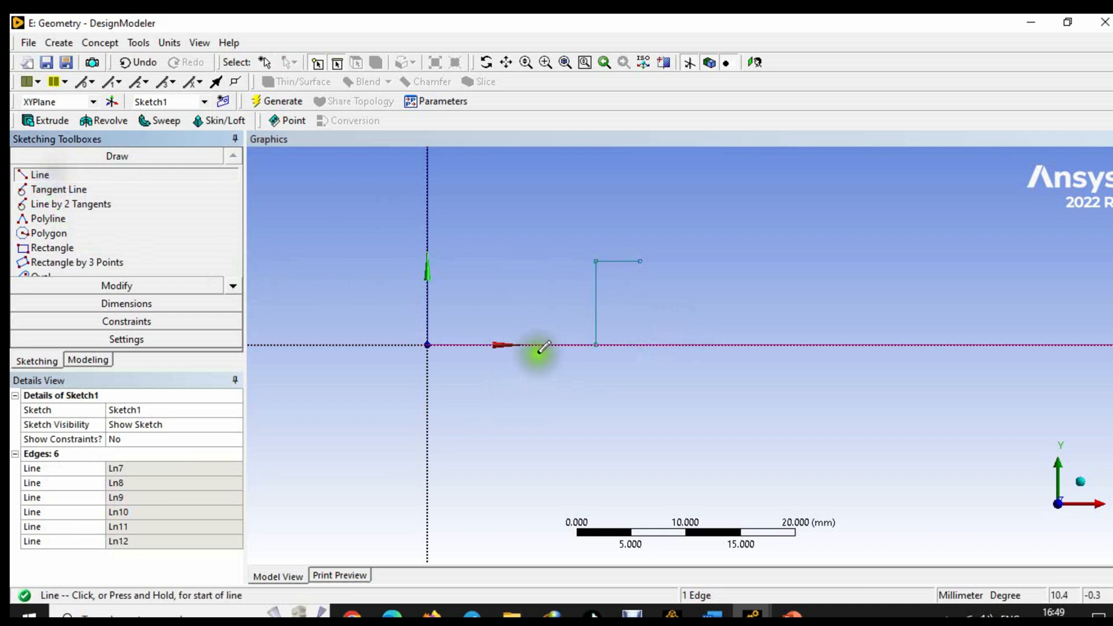
{"action": "left_click_drag", "start_coordinate": [641, 260], "coordinate": [644, 349]}
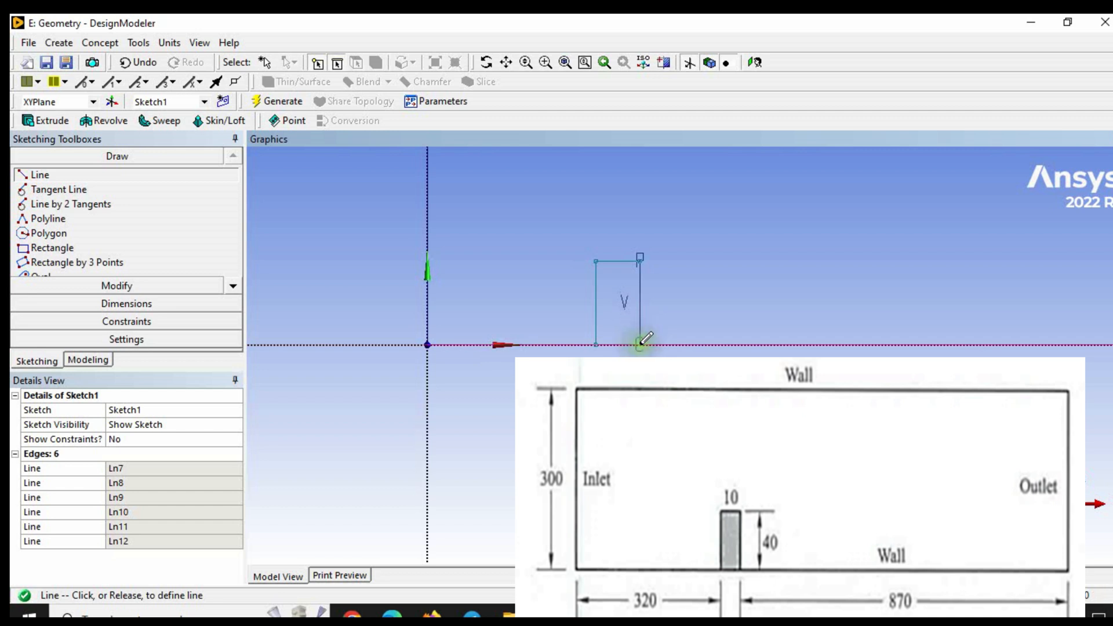
{"action": "left_click_drag", "start_coordinate": [643, 342], "coordinate": [640, 345]}
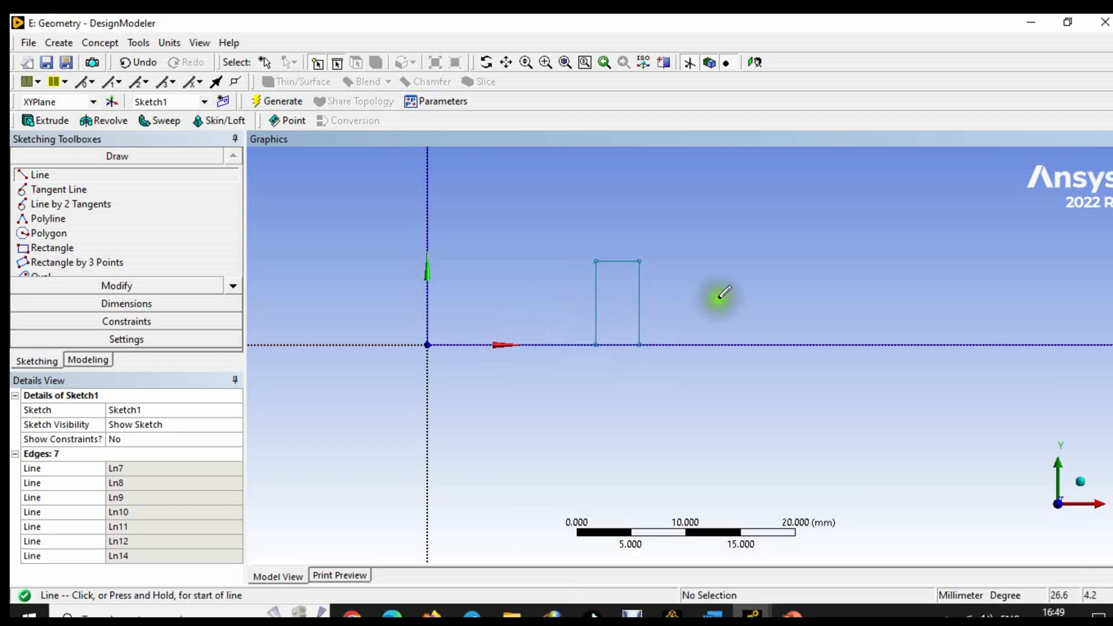
{"action": "key", "text": "Escape"}
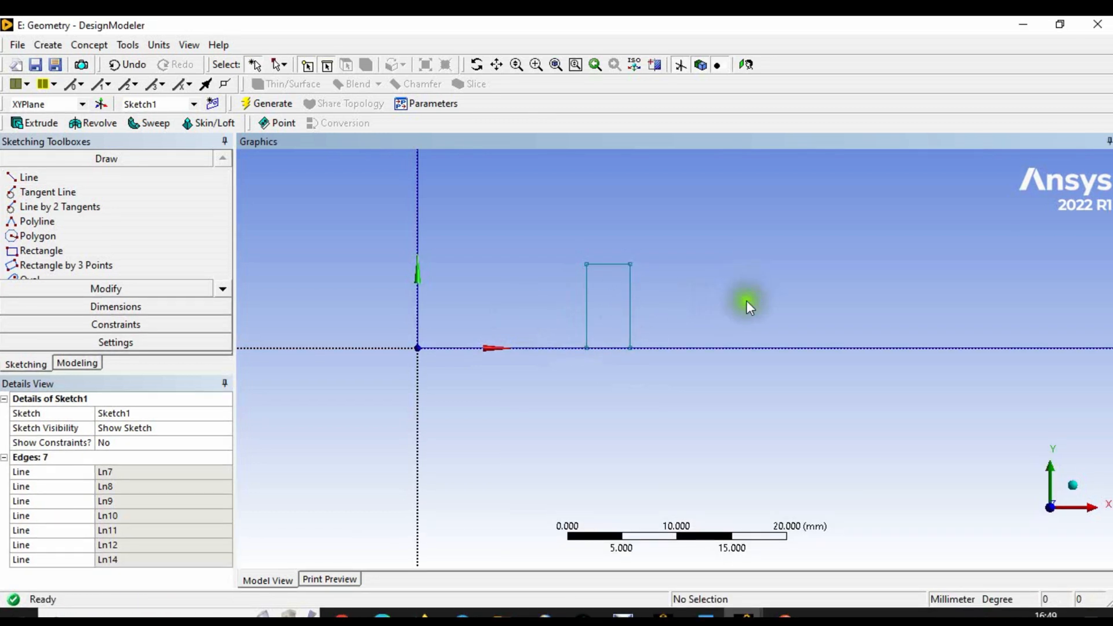
{"action": "scroll", "coordinate": [628, 308], "scroll_direction": "up", "scroll_amount": 3}
{"action": "scroll", "coordinate": [625, 321], "scroll_direction": "up", "scroll_amount": 5}
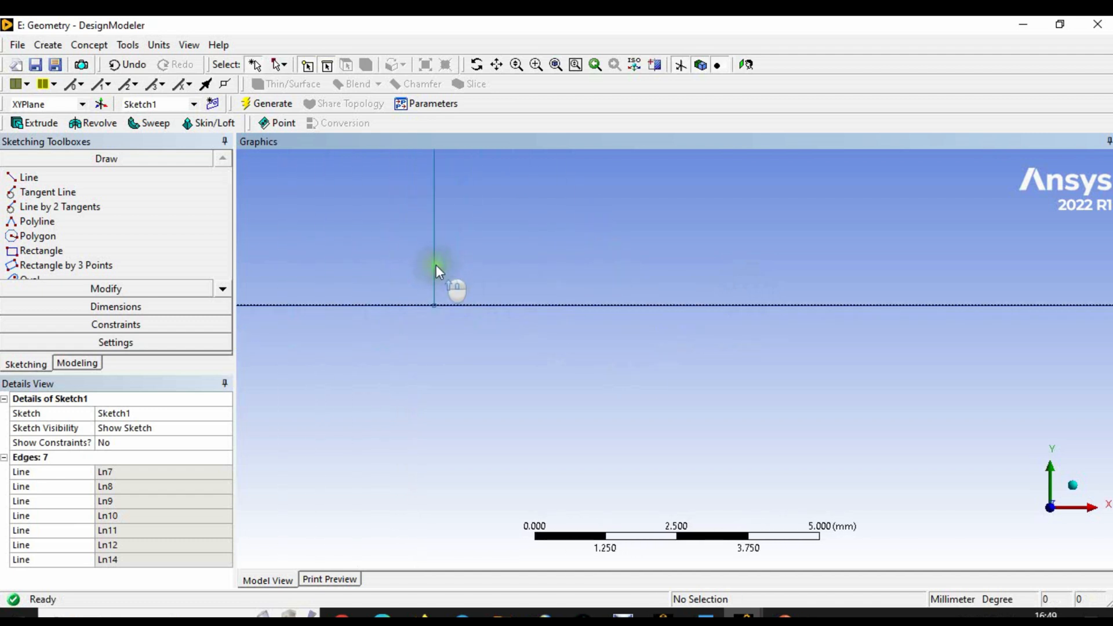
Trim away the segment of the channel's bottom edge that lies between the obstacle's two vertical sides.
{"action": "scroll", "coordinate": [437, 268], "scroll_direction": "down", "scroll_amount": 4}
{"action": "scroll", "coordinate": [505, 281], "scroll_direction": "down", "scroll_amount": 6}
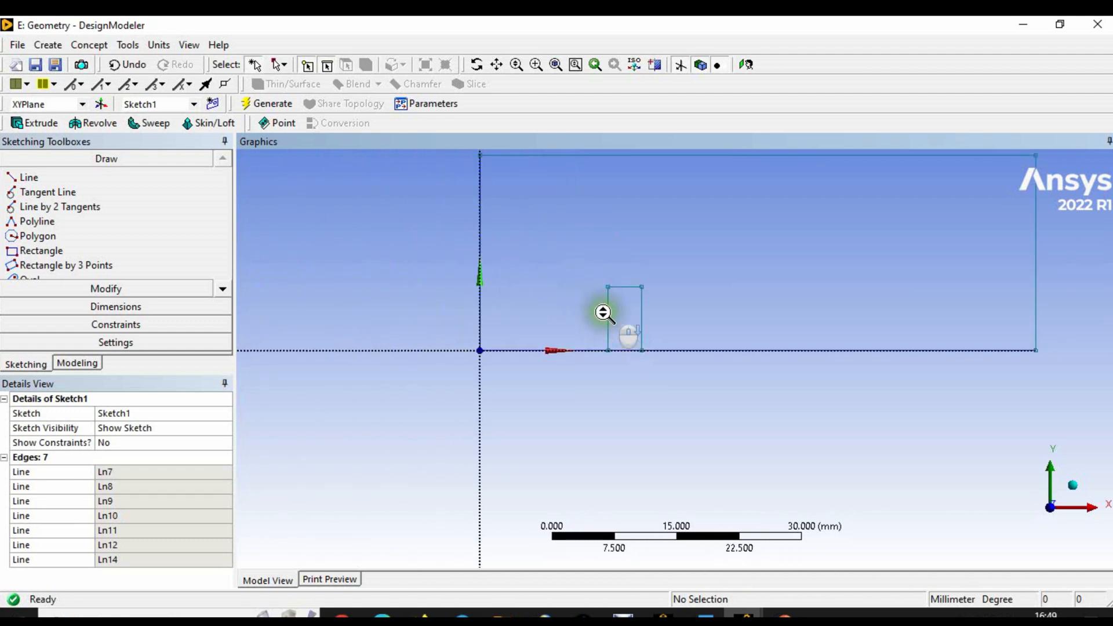
{"action": "scroll", "coordinate": [718, 200], "scroll_direction": "down", "scroll_amount": 1}
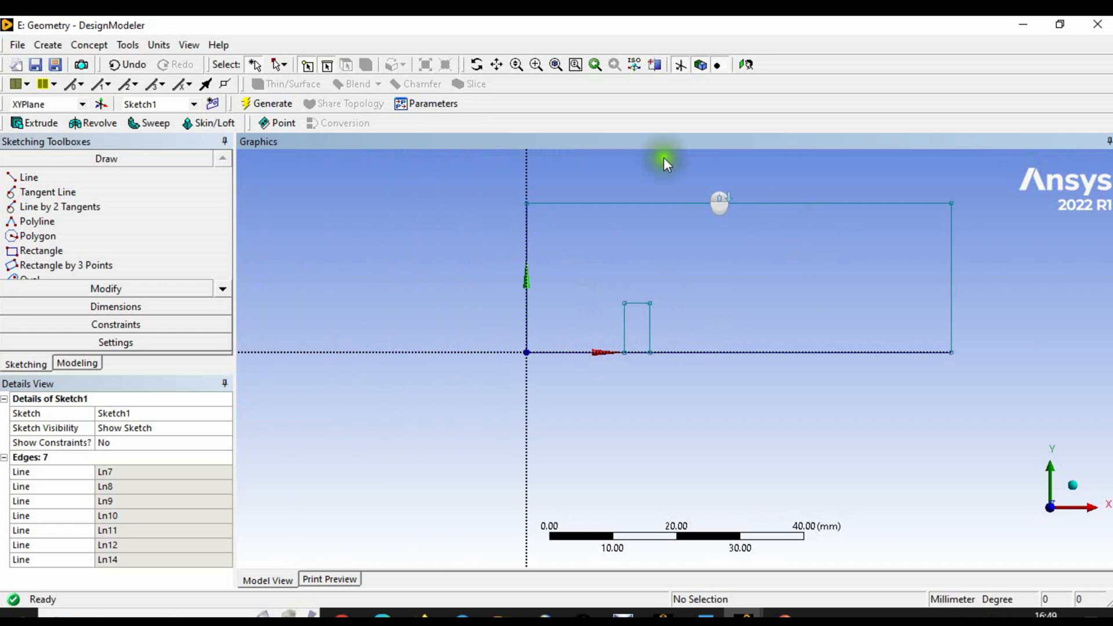
{"action": "left_click", "coordinate": [494, 64]}
{"action": "mouse_move", "coordinate": [623, 238]}
{"action": "left_mouse_down"}
{"action": "mouse_move", "coordinate": [597, 277]}
{"action": "mouse_move", "coordinate": [619, 270]}
{"action": "mouse_move", "coordinate": [600, 295]}
{"action": "left_mouse_up"}
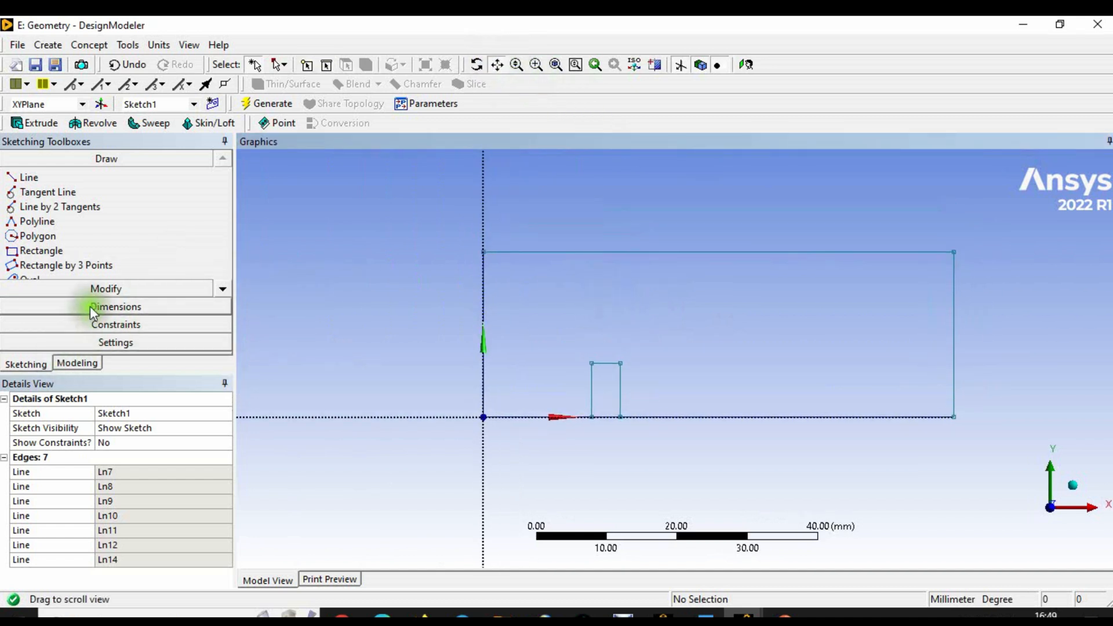
{"action": "left_click", "coordinate": [95, 288]}
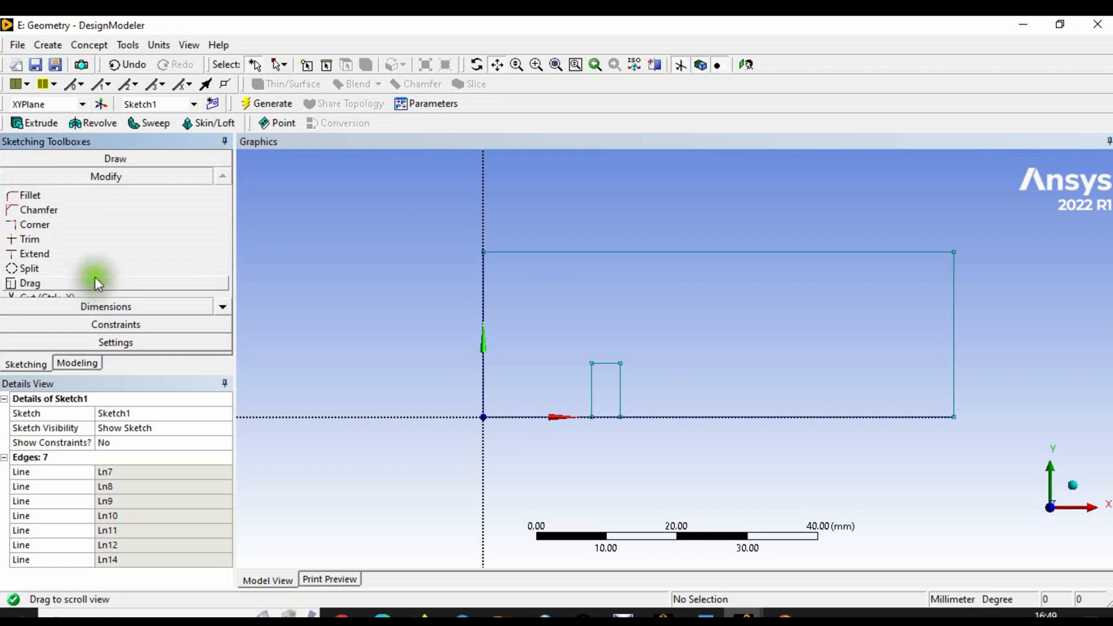
{"action": "left_click", "coordinate": [59, 239]}
{"action": "left_click", "coordinate": [612, 412]}
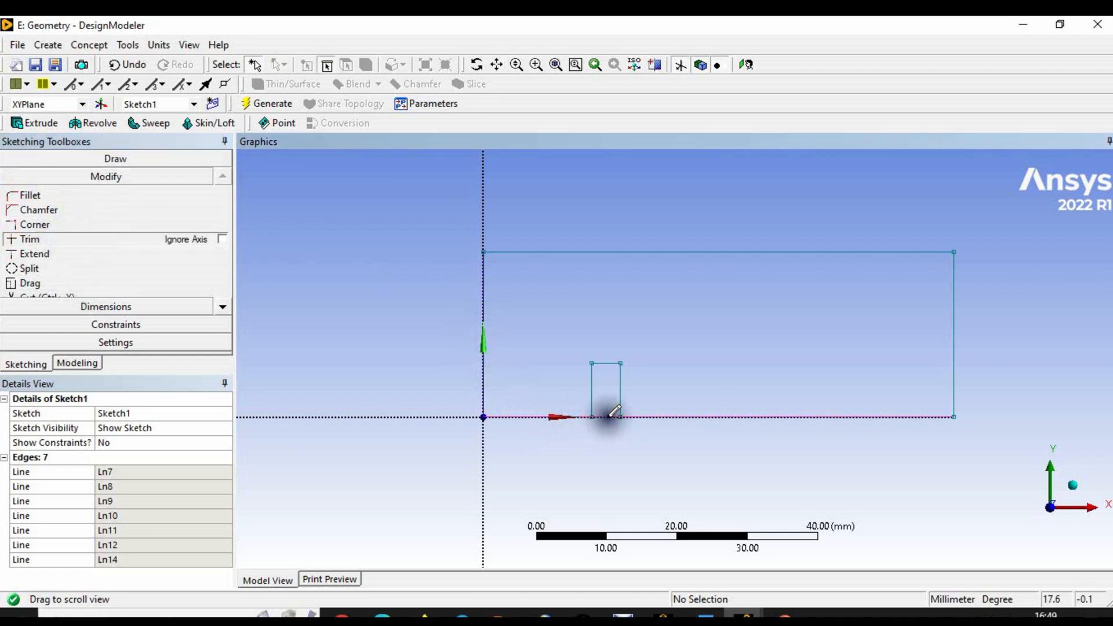
{"action": "left_click", "coordinate": [677, 66]}
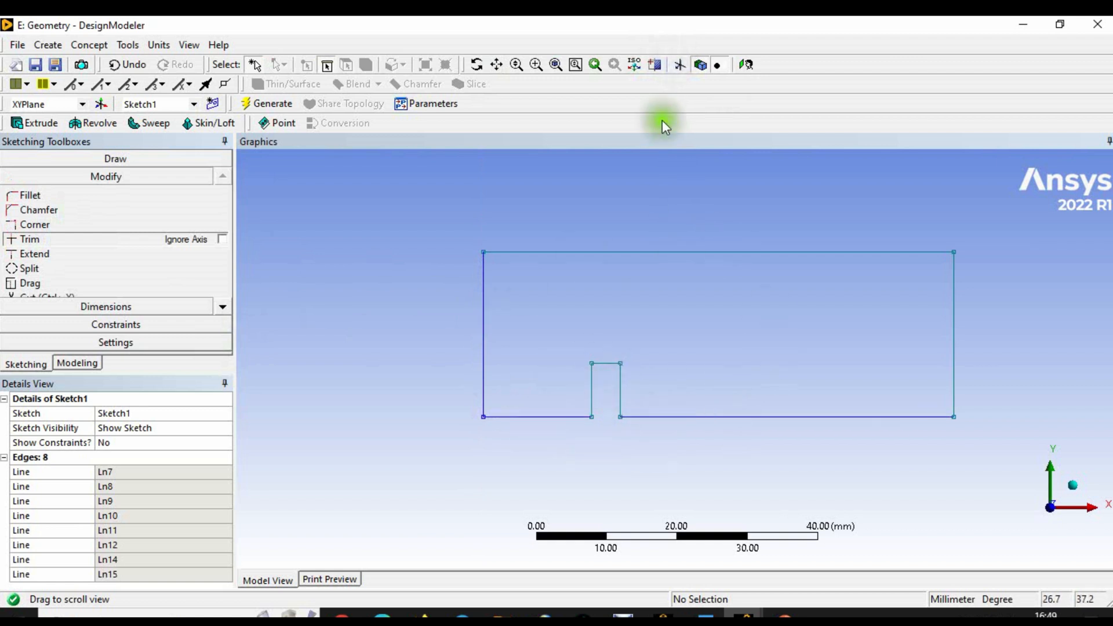
{"action": "left_click", "coordinate": [675, 66]}
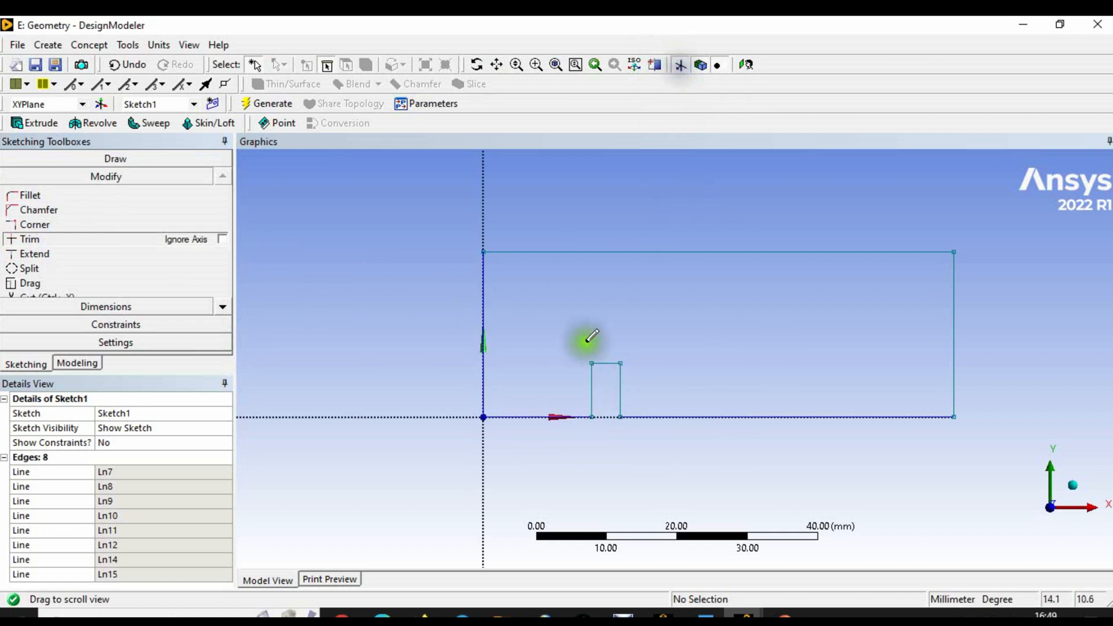
Add a horizontal dimension across the channel's full length, placed above its top edge.
{"action": "left_click", "coordinate": [121, 306]}
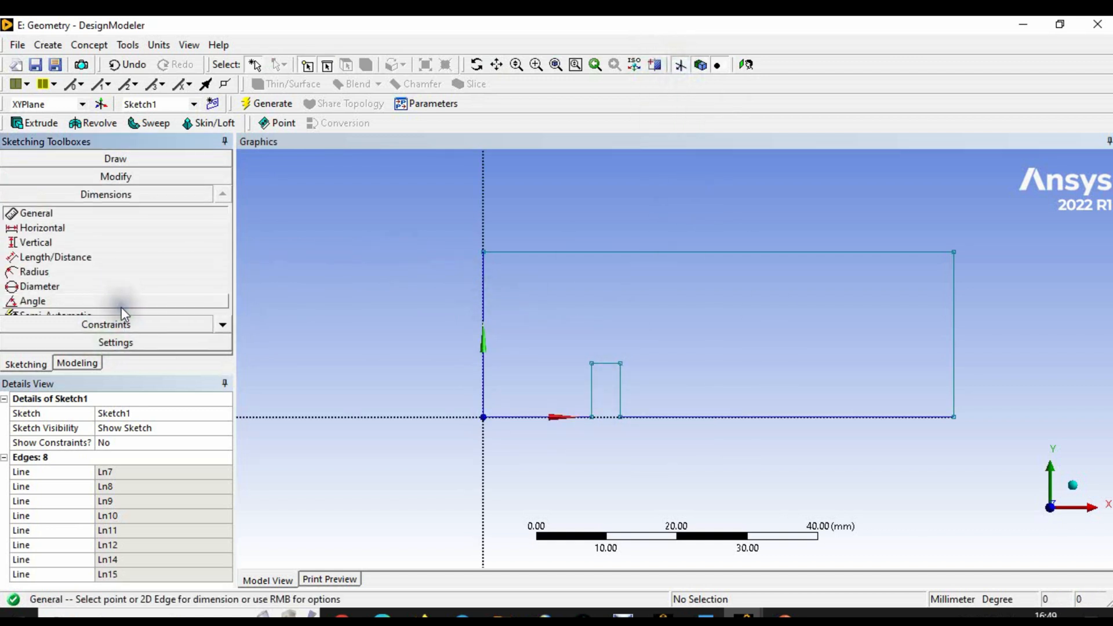
{"action": "left_click", "coordinate": [71, 228]}
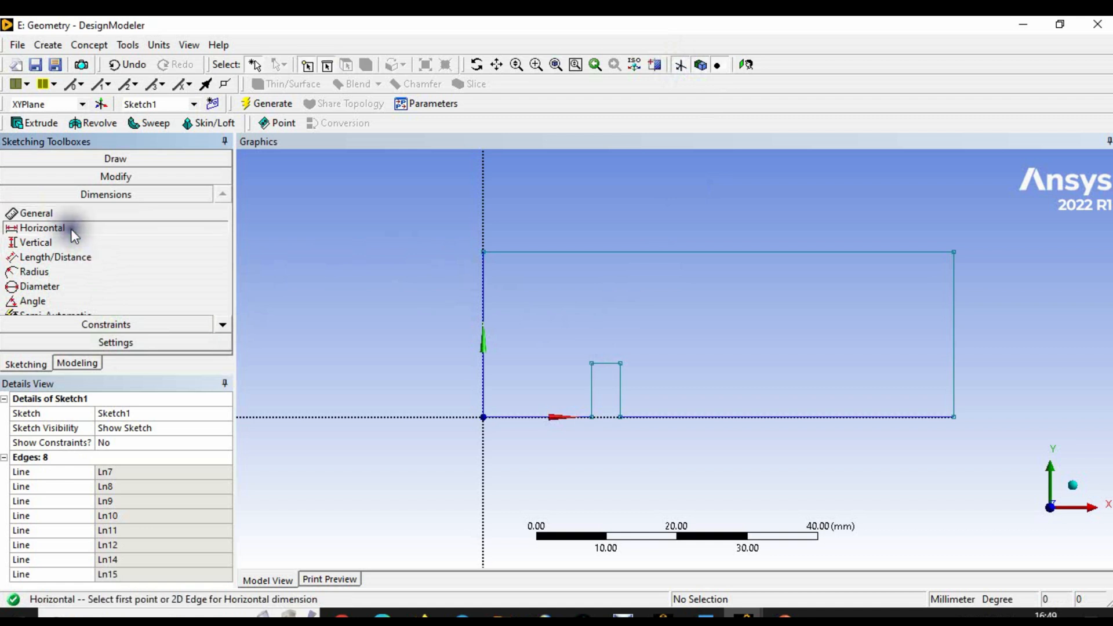
{"action": "left_click", "coordinate": [484, 317]}
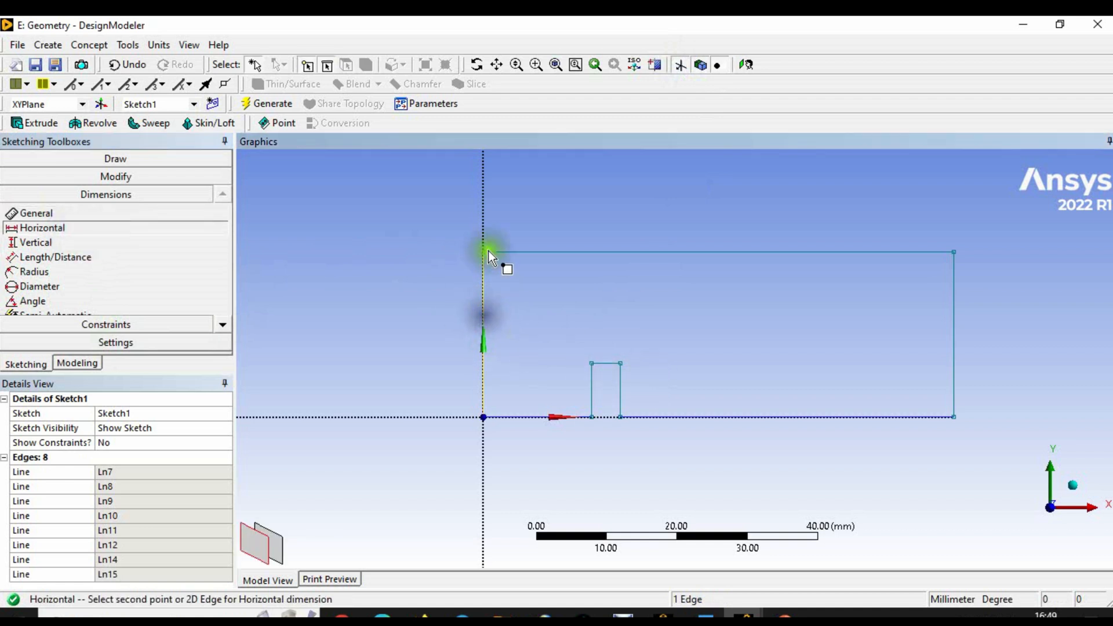
{"action": "left_click", "coordinate": [949, 257]}
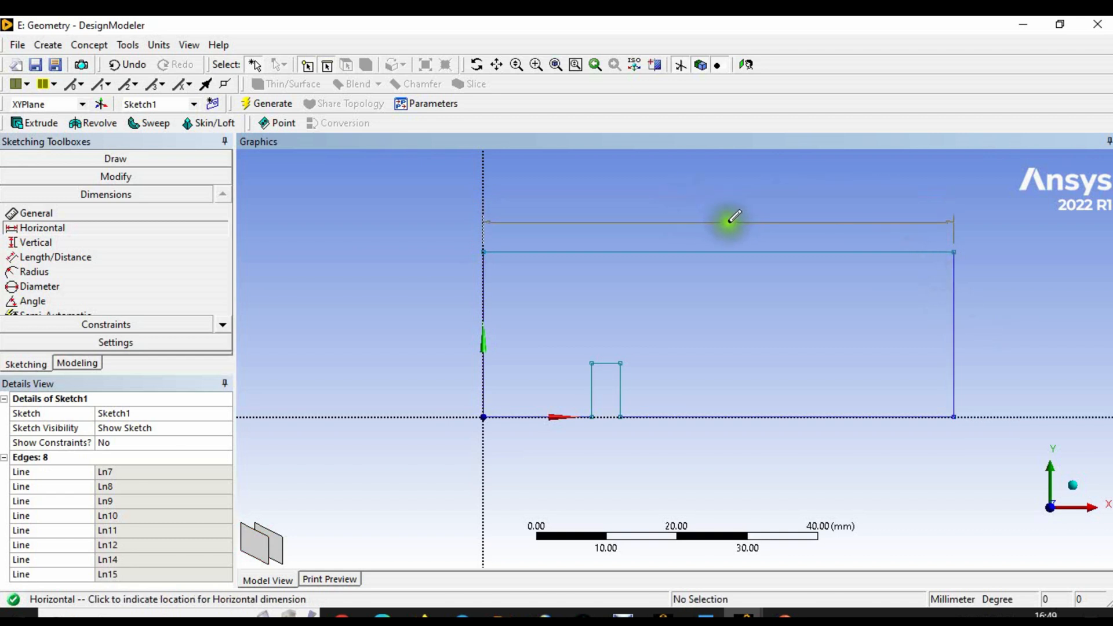
{"action": "left_click", "coordinate": [736, 218]}
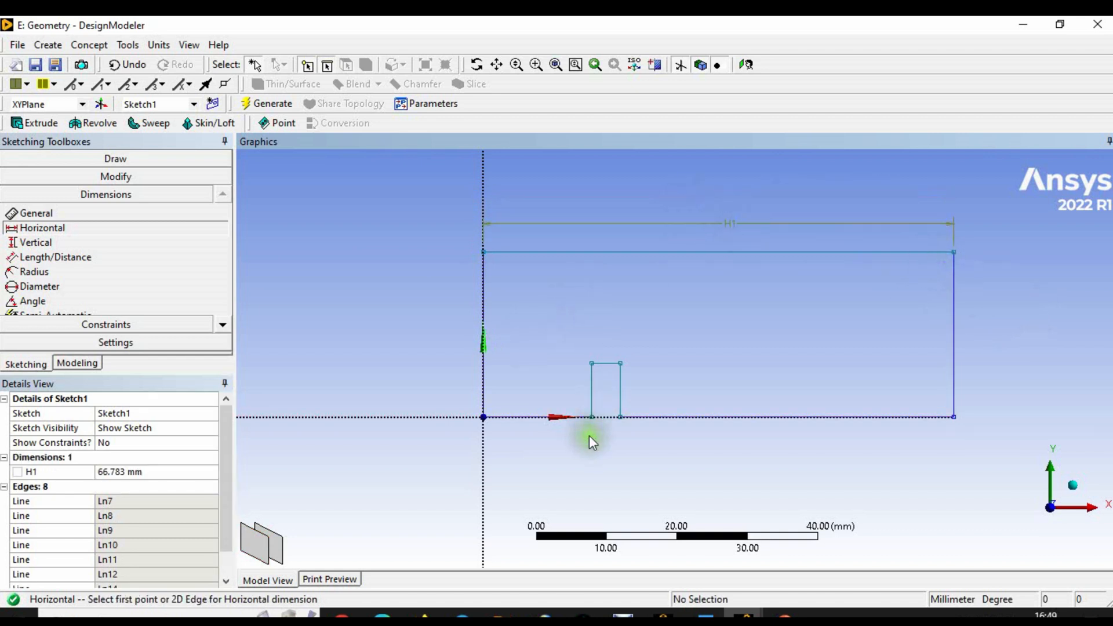
Add horizontal dimensions for the obstacle's width and for the distance from the channel's left edge to the obstacle's left side.
{"action": "left_click", "coordinate": [592, 373]}
{"action": "left_click", "coordinate": [621, 378]}
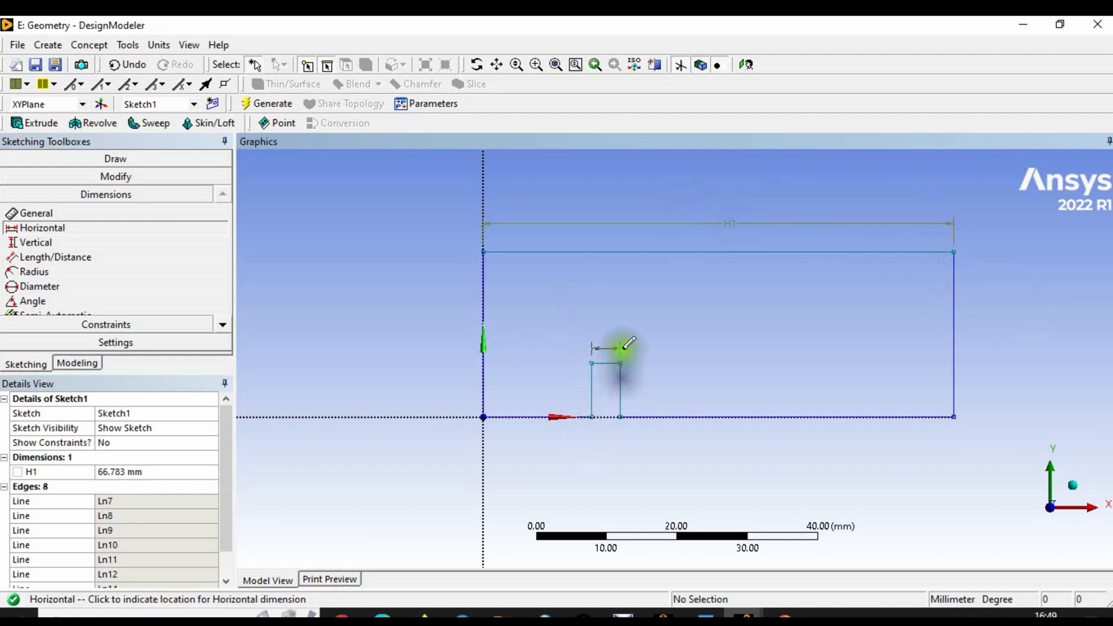
{"action": "left_click", "coordinate": [622, 323]}
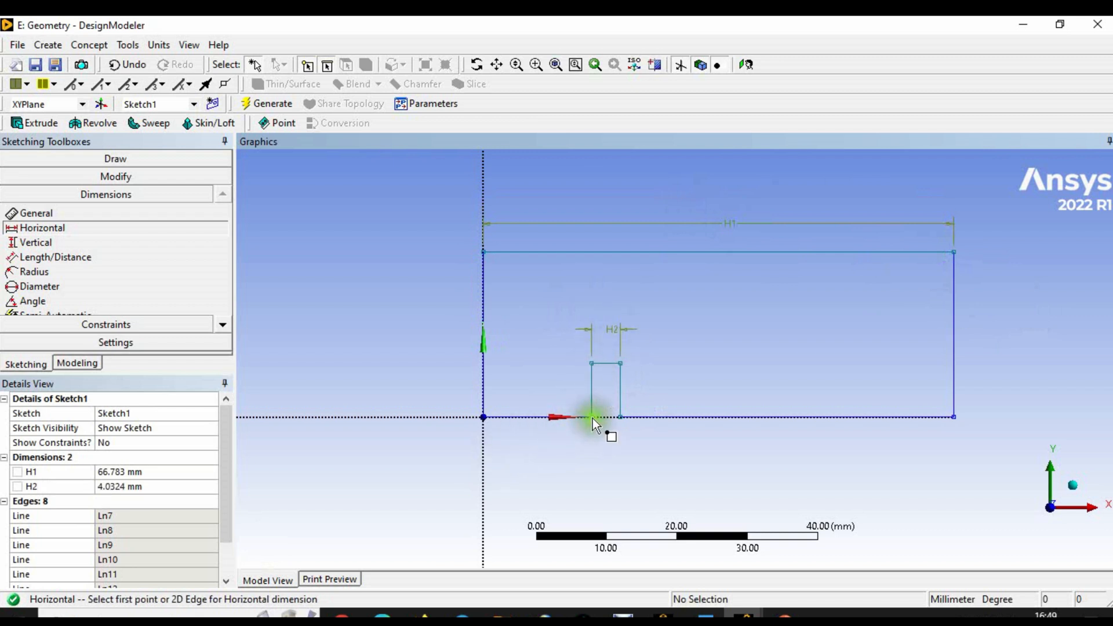
{"action": "left_click", "coordinate": [593, 400]}
{"action": "left_click", "coordinate": [484, 407]}
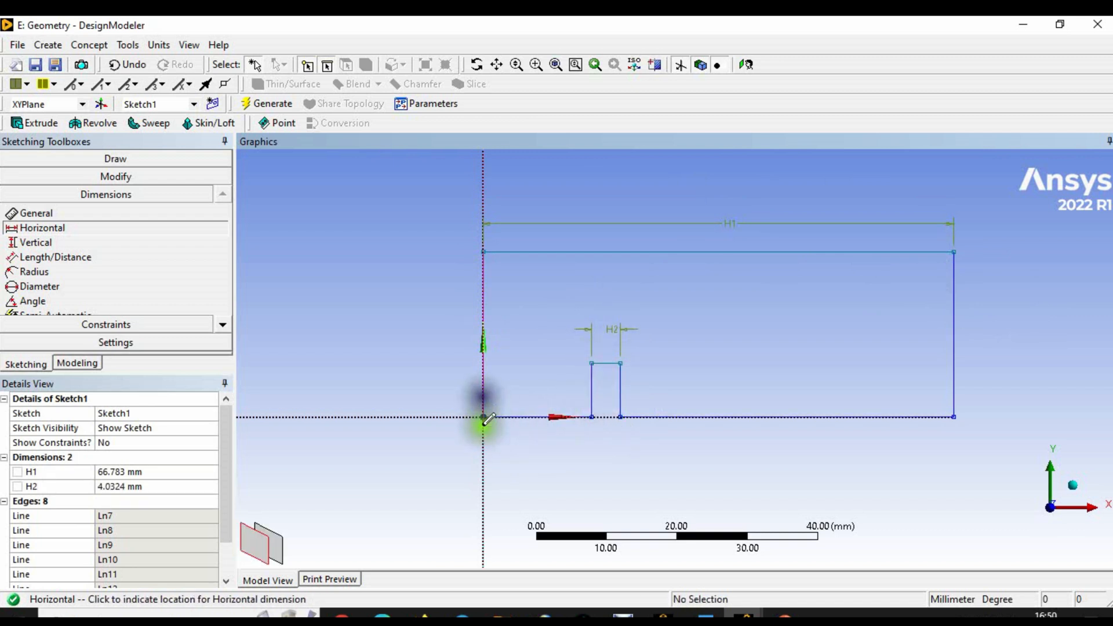
{"action": "left_click", "coordinate": [566, 451]}
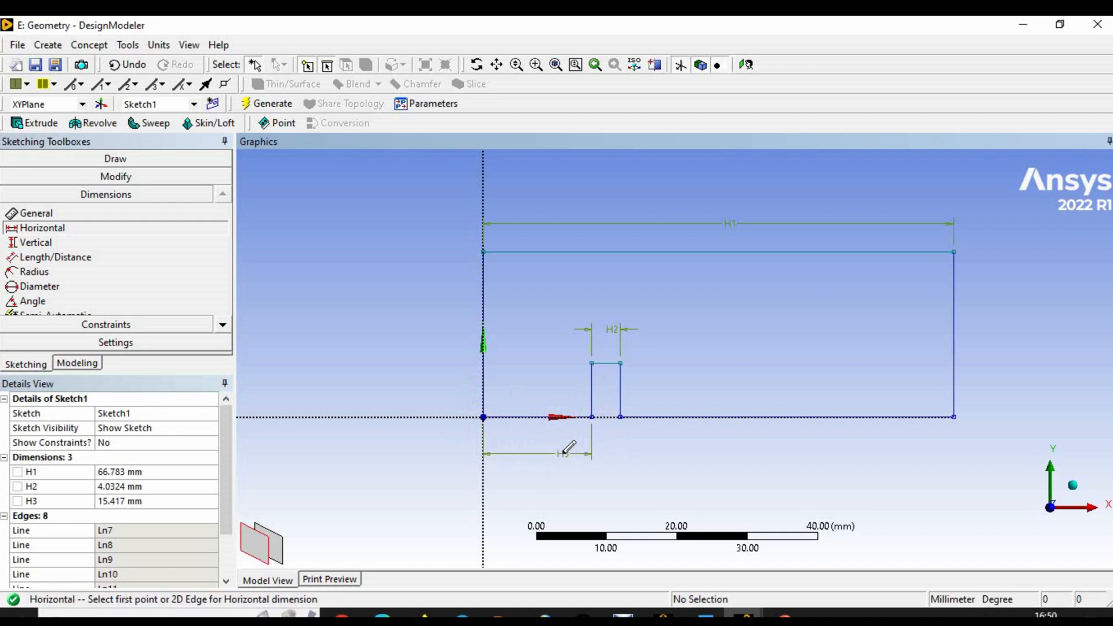
Add vertical dimensions for the channel's height and for the obstacle's height above the bottom edge.
{"action": "left_click", "coordinate": [46, 241]}
{"action": "left_click", "coordinate": [529, 254]}
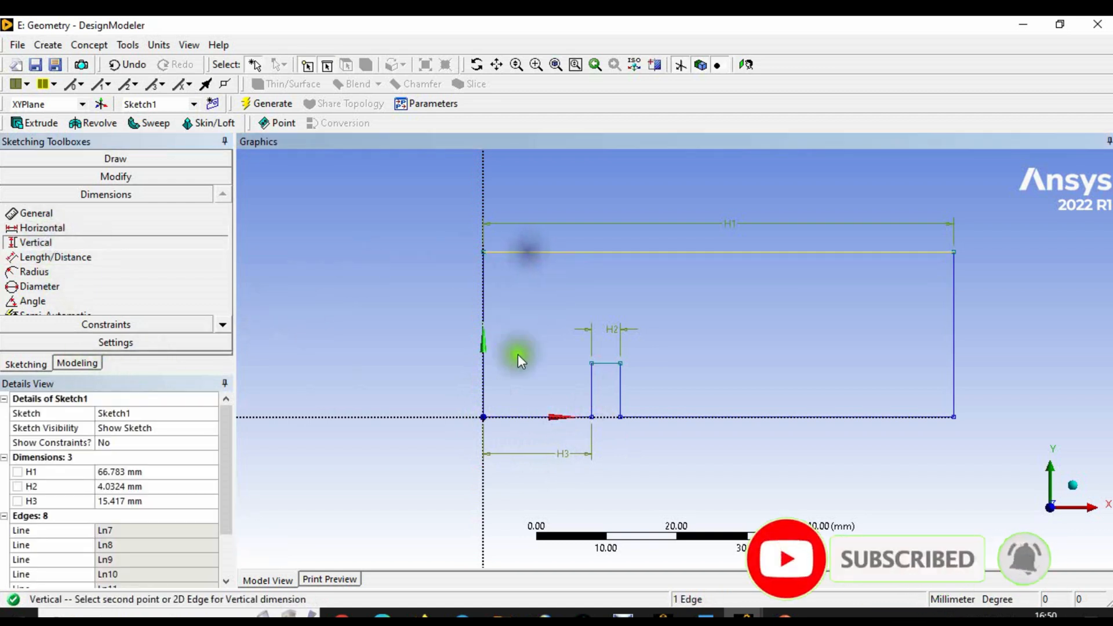
{"action": "left_click", "coordinate": [523, 416]}
{"action": "left_click", "coordinate": [448, 329]}
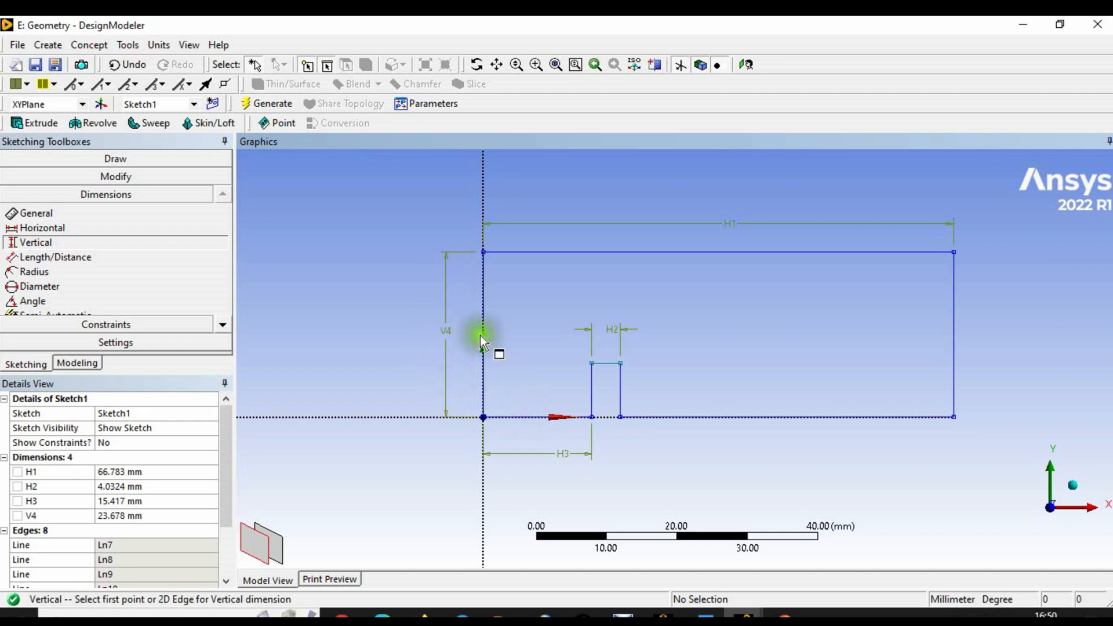
{"action": "left_click", "coordinate": [615, 364]}
{"action": "left_click", "coordinate": [572, 416]}
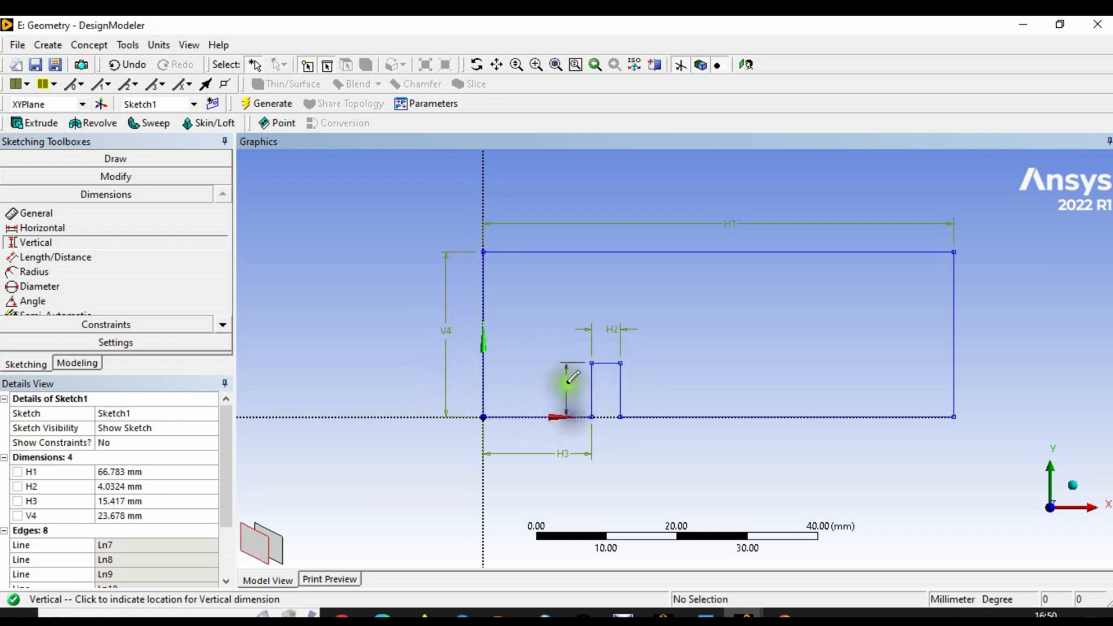
{"action": "left_click", "coordinate": [568, 377]}
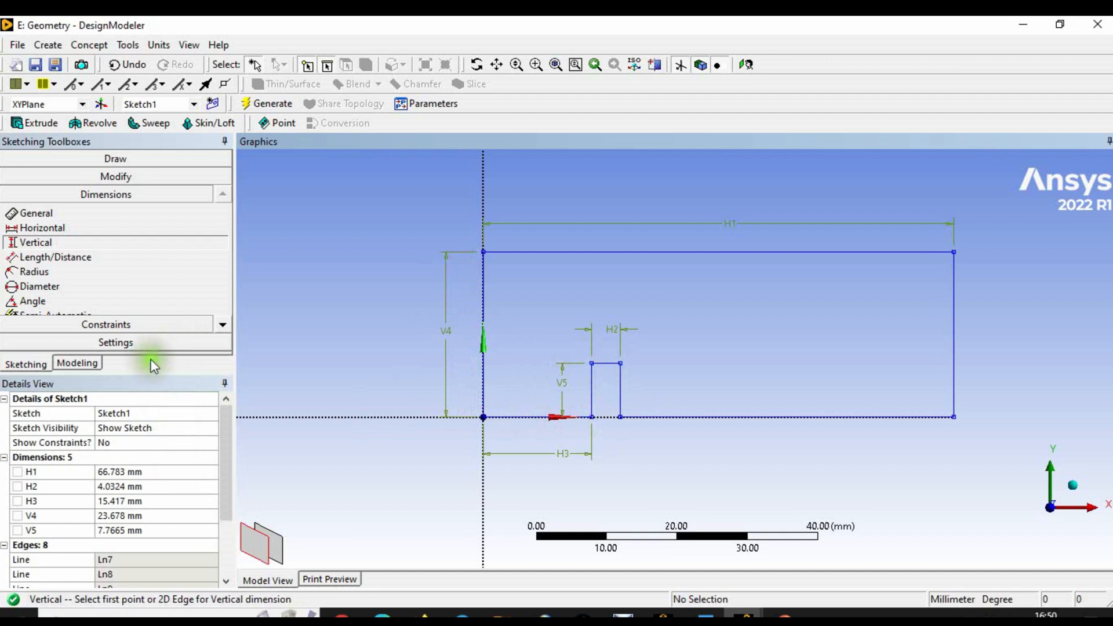
Replace the overall length dimension with a horizontal dimension from the obstacle's right side to the channel's right edge.
{"action": "left_click_drag", "start_coordinate": [147, 372], "coordinate": [146, 343]}
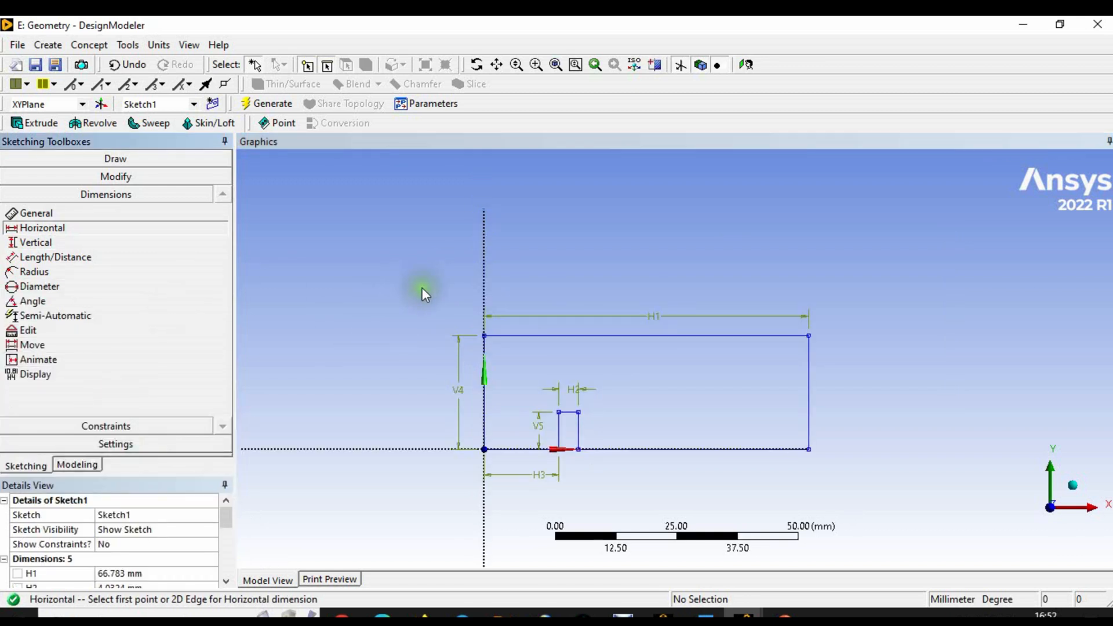
{"action": "key", "text": "Escape"}
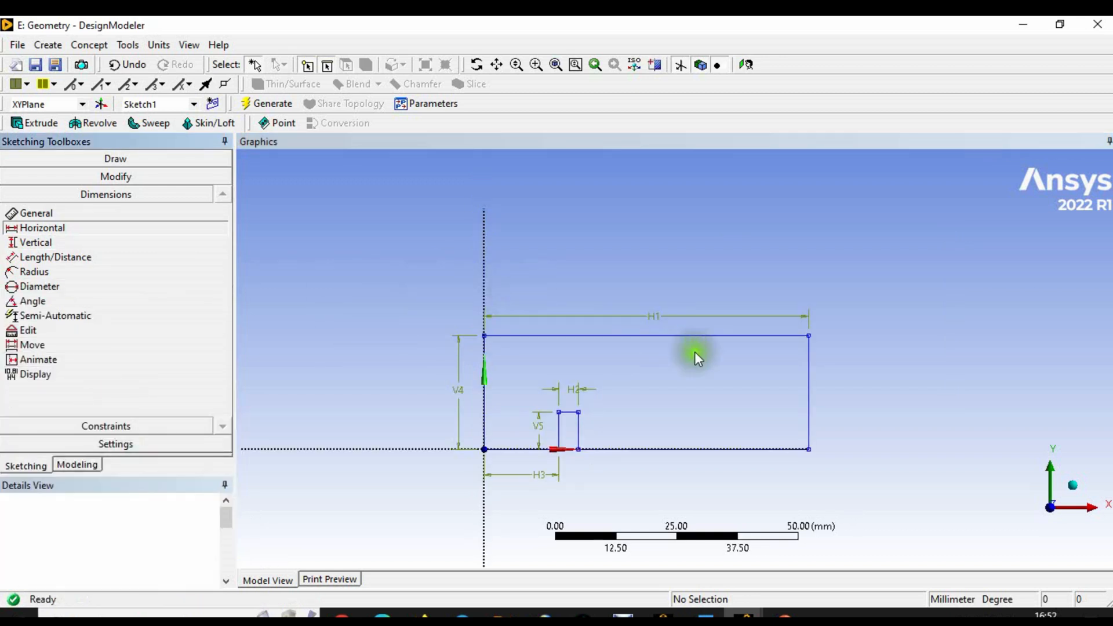
{"action": "left_click", "coordinate": [659, 316]}
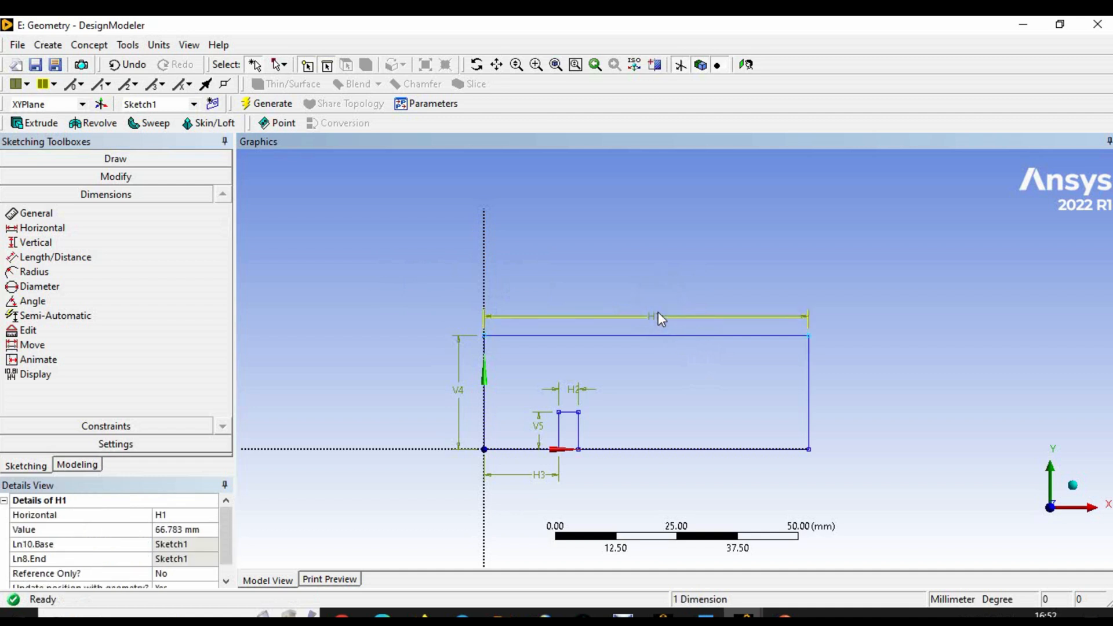
{"action": "key", "text": "Delete"}
{"action": "left_click_drag", "start_coordinate": [128, 473], "coordinate": [171, 296]}
{"action": "left_click", "coordinate": [581, 436]}
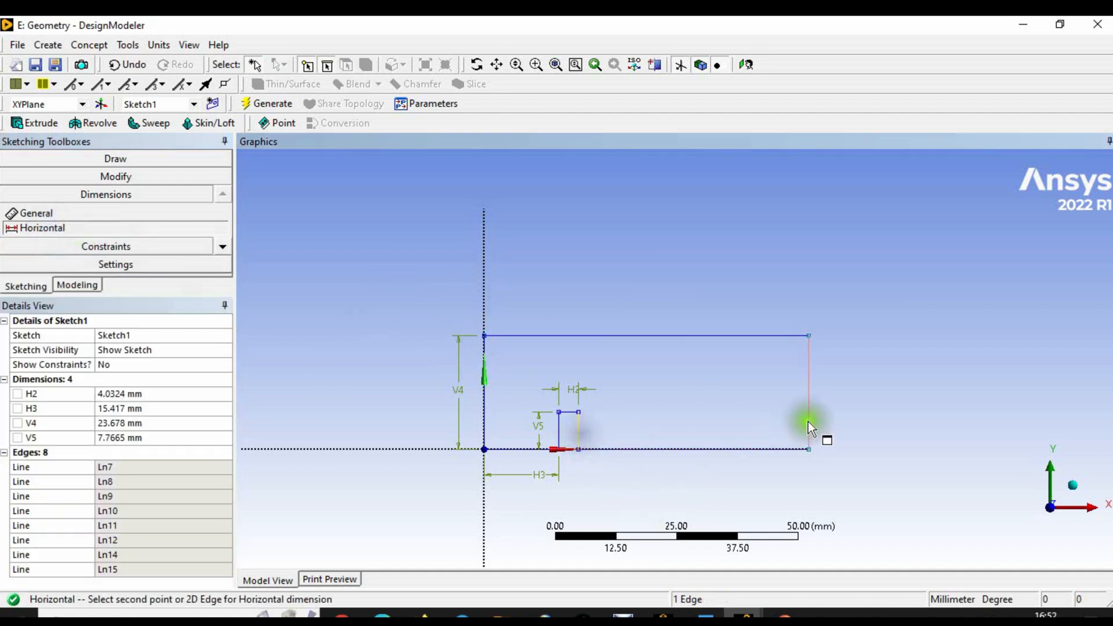
{"action": "left_click", "coordinate": [809, 437]}
{"action": "left_click", "coordinate": [672, 480]}
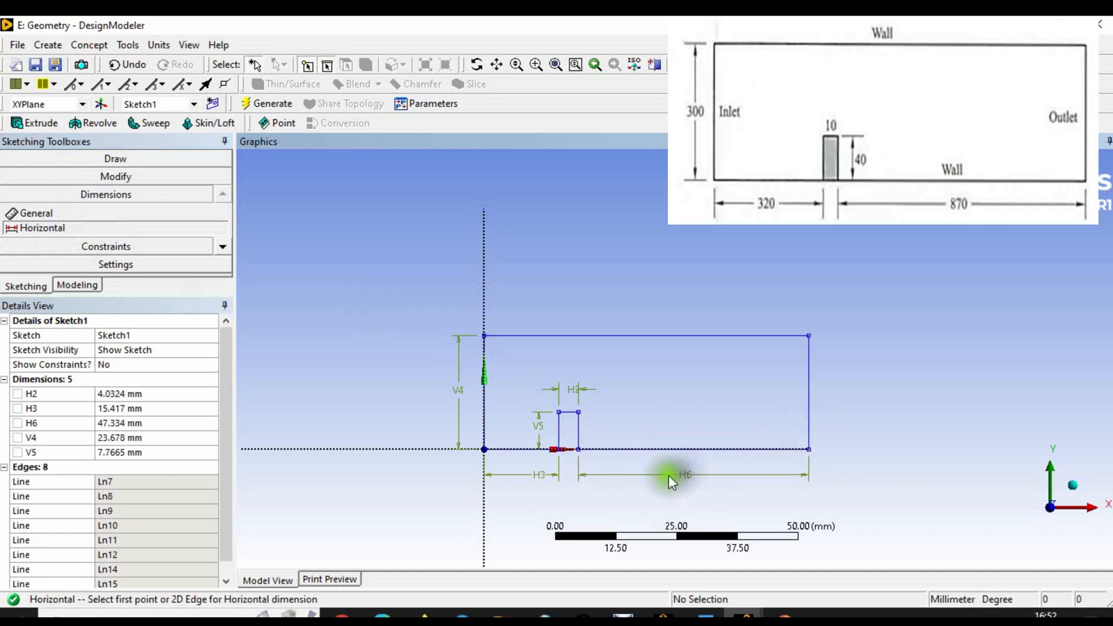
Set the obstacle's width to 10 mm and its distance from the channel's left edge to 320 mm.
{"action": "left_click", "coordinate": [168, 408]}
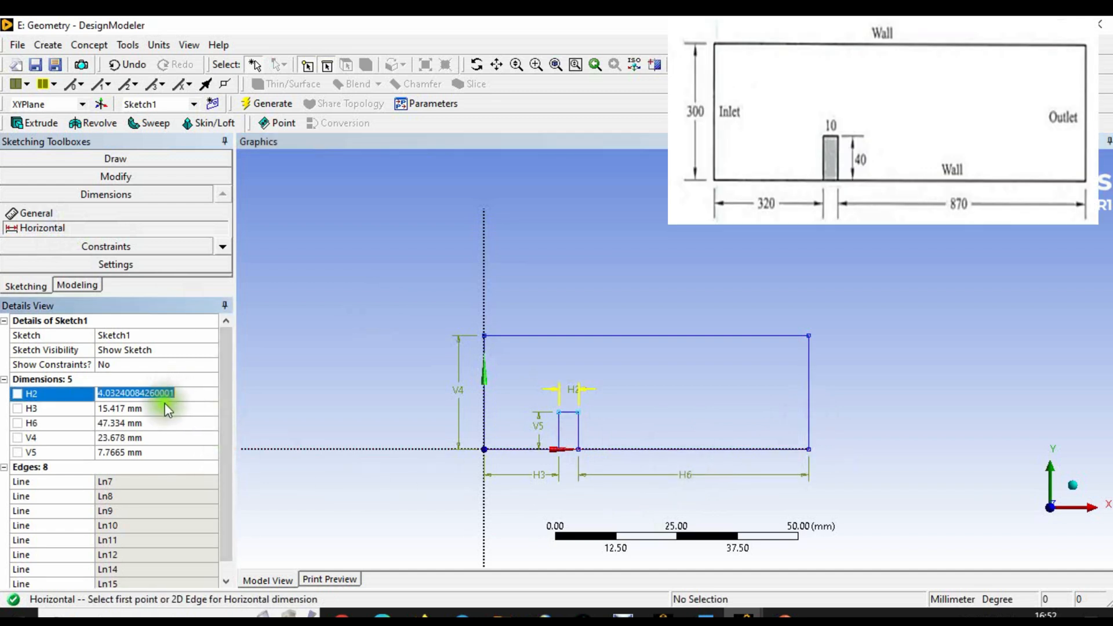
{"action": "left_click", "coordinate": [163, 423]}
{"action": "left_click", "coordinate": [157, 438]}
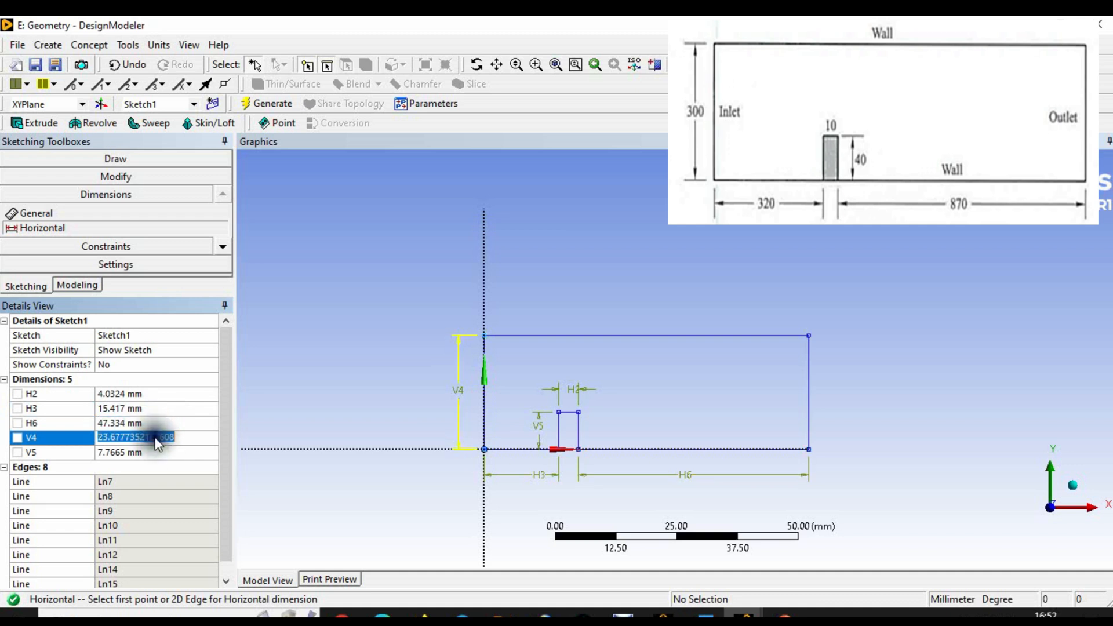
{"action": "left_click", "coordinate": [156, 452]}
{"action": "left_click", "coordinate": [172, 394]}
{"action": "type", "text": "10"}
{"action": "key", "text": "Return"}
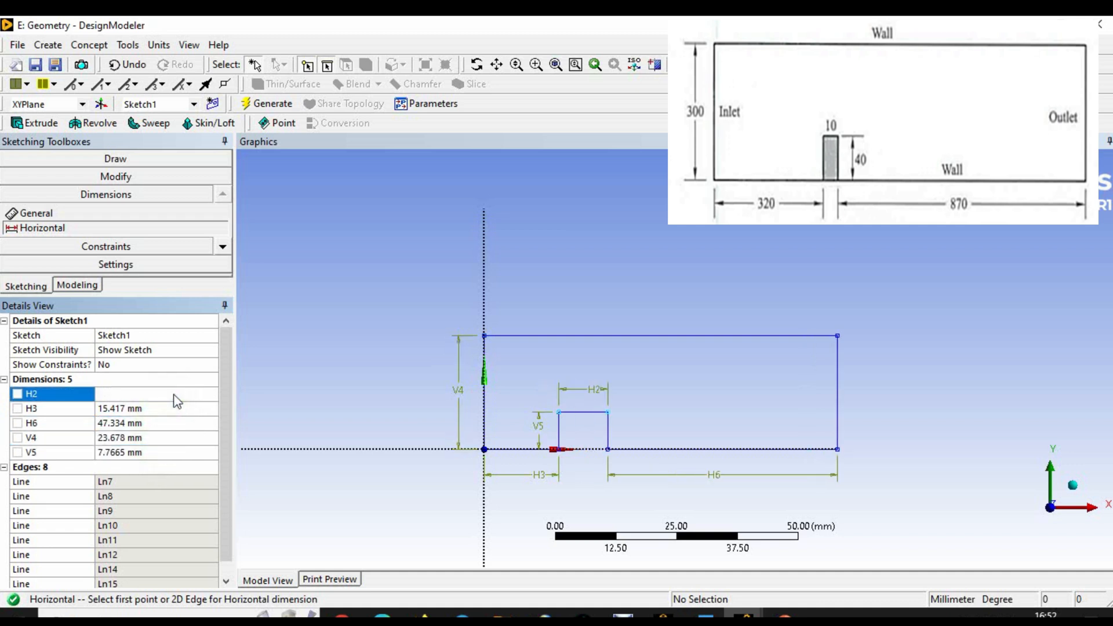
{"action": "left_click", "coordinate": [170, 409]}
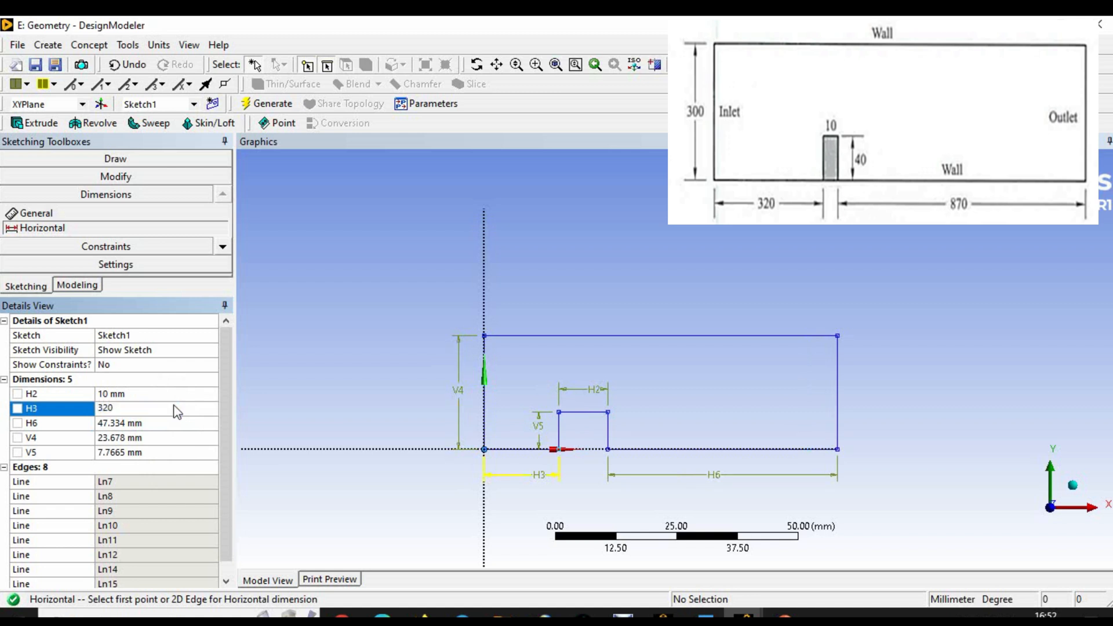
{"action": "key", "text": "Return"}
Set the distance from the obstacle's right side to the channel's right edge to 870 mm.
{"action": "left_click", "coordinate": [173, 423]}
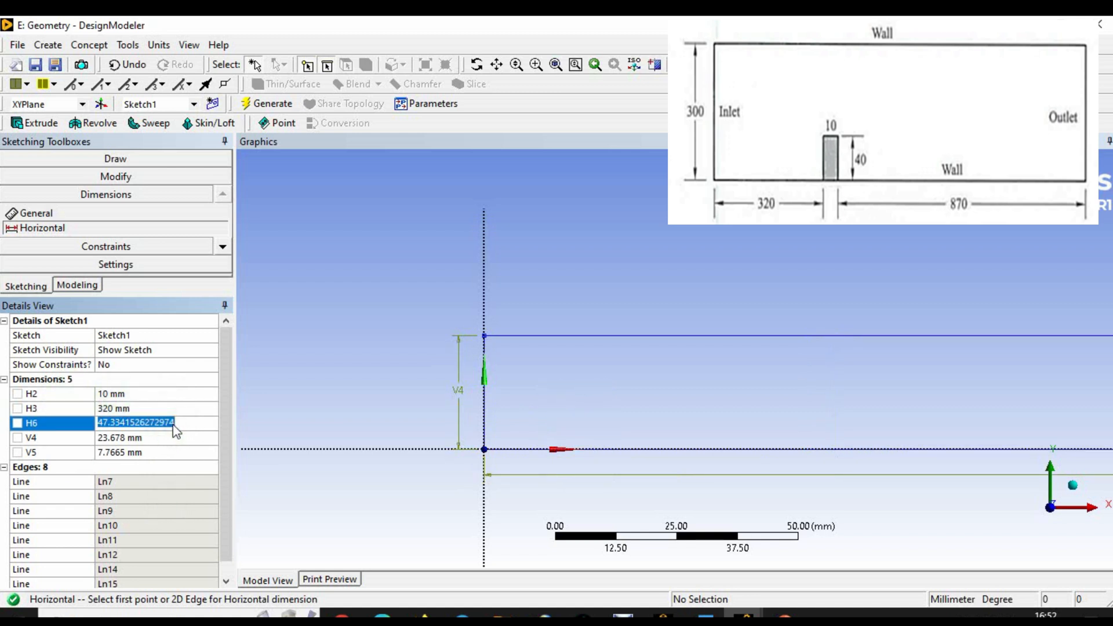
{"action": "scroll", "coordinate": [597, 348], "scroll_direction": "down", "scroll_amount": 3}
{"action": "scroll", "coordinate": [729, 268], "scroll_direction": "down", "scroll_amount": 2}
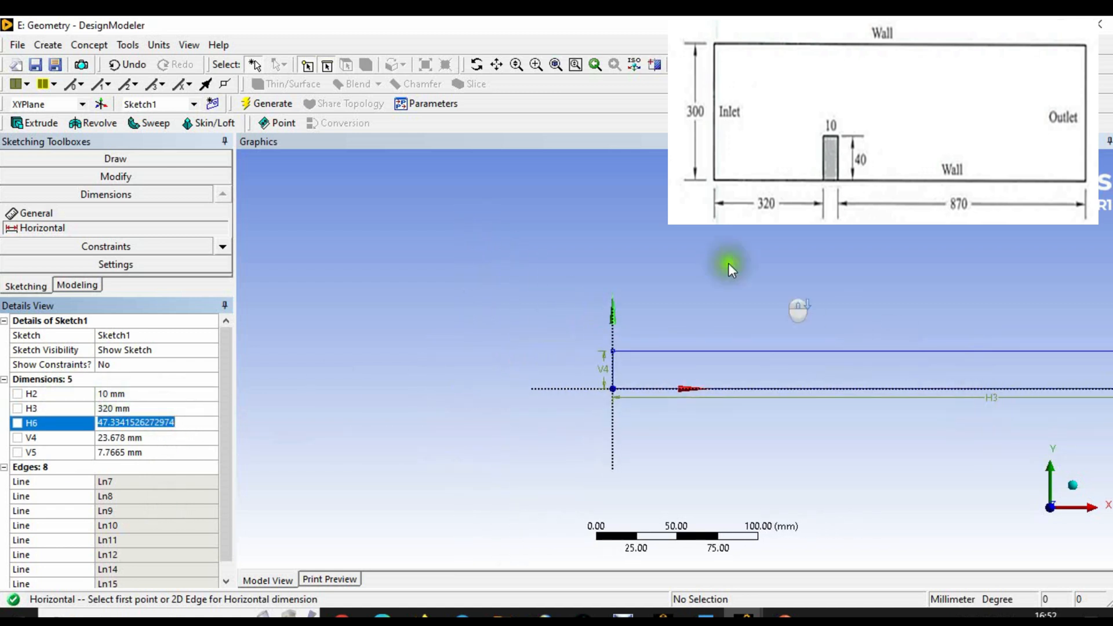
{"action": "left_click", "coordinate": [496, 64]}
{"action": "left_click_drag", "start_coordinate": [718, 325], "coordinate": [413, 325]}
{"action": "left_click", "coordinate": [120, 423]}
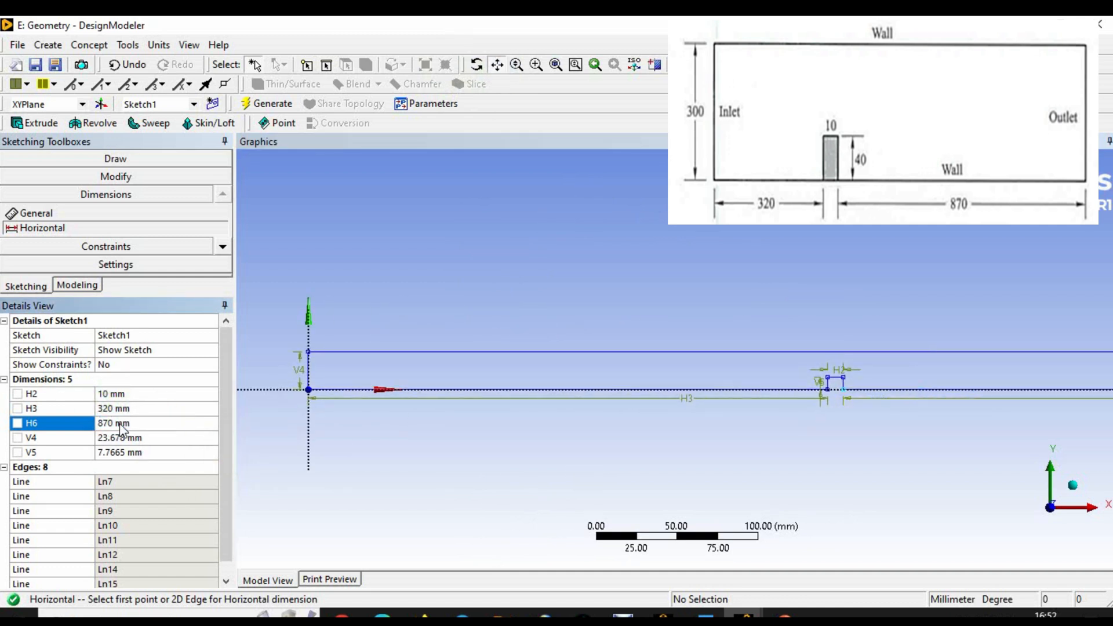
Set the channel's height to 300 mm and the obstacle's height to 40 mm.
{"action": "left_click", "coordinate": [152, 439]}
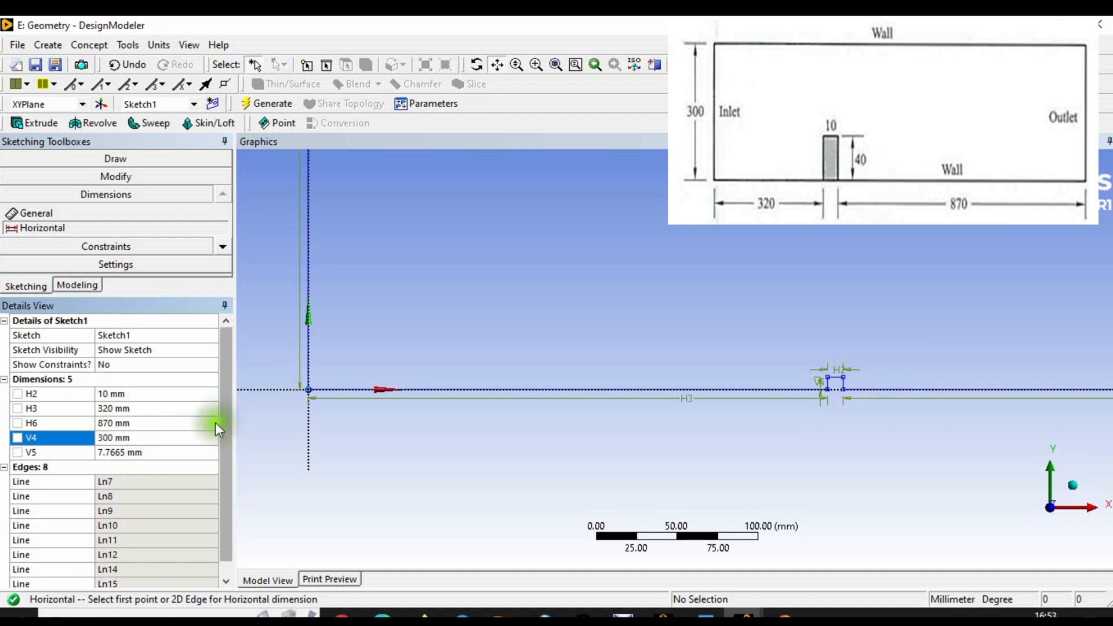
{"action": "left_click", "coordinate": [517, 64]}
{"action": "left_click", "coordinate": [556, 65]}
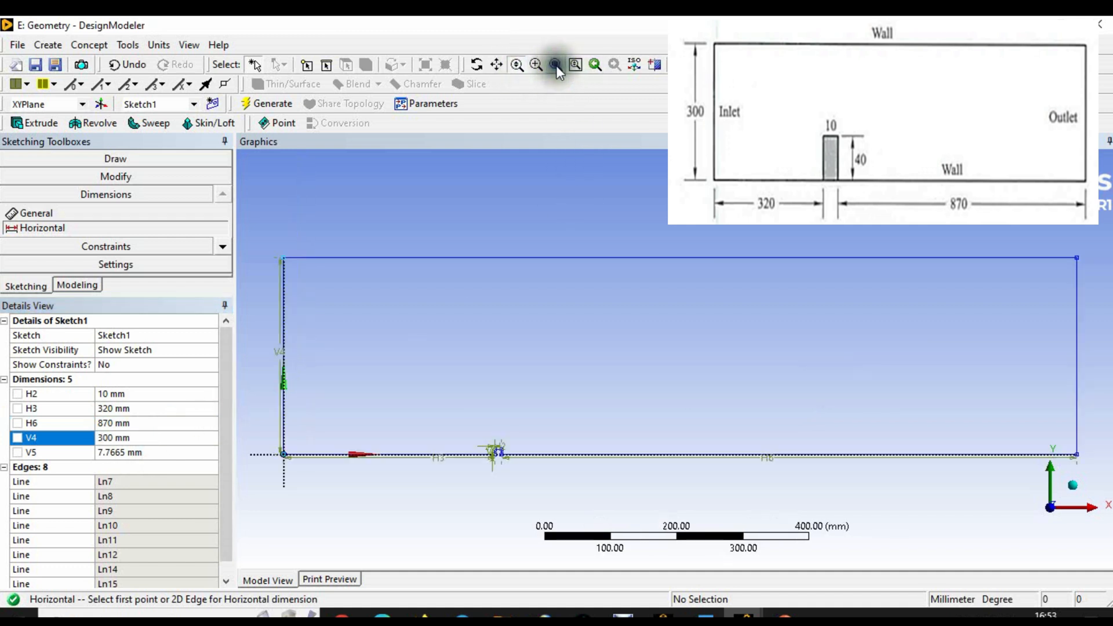
{"action": "left_click", "coordinate": [141, 450]}
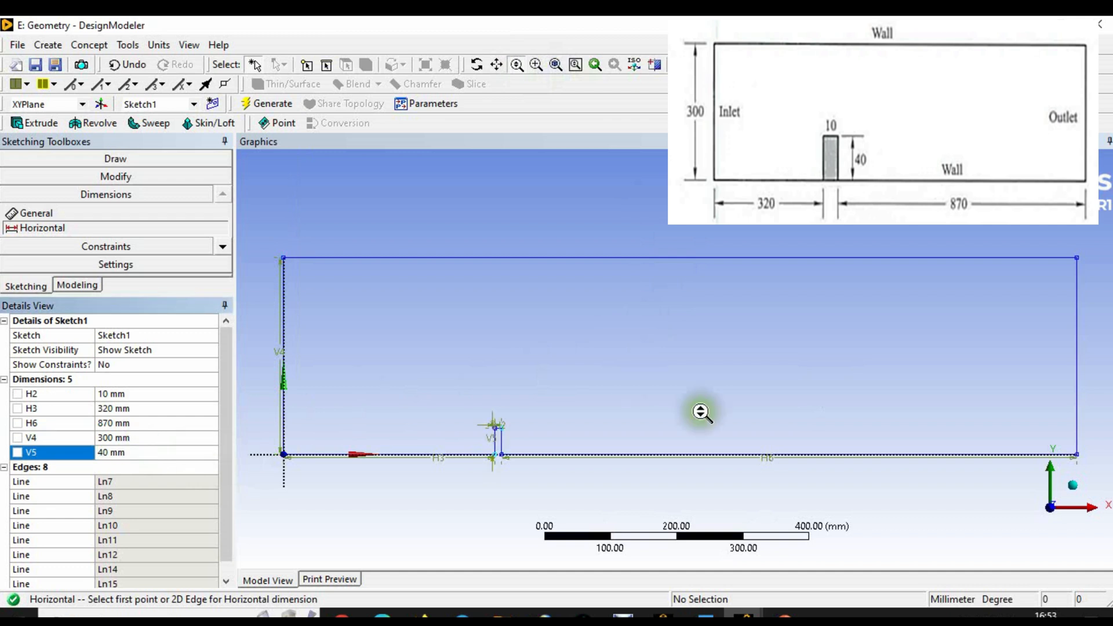
Move the channel height, obstacle width and obstacle height dimensions clear of the sketch outline.
{"action": "scroll", "coordinate": [886, 402], "scroll_direction": "down", "scroll_amount": 1}
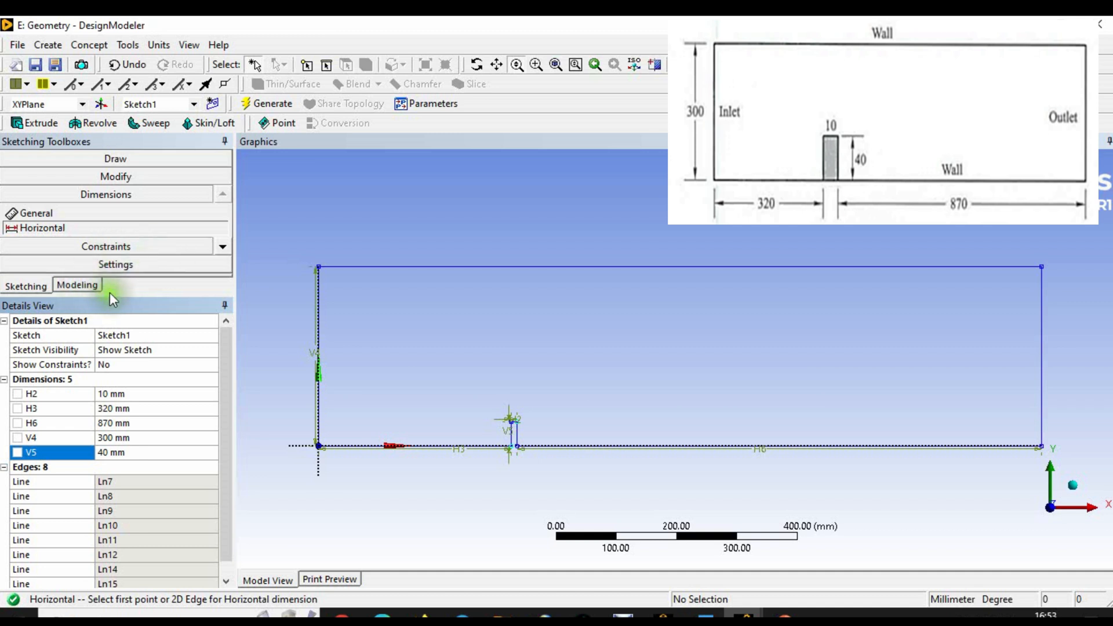
{"action": "left_click_drag", "start_coordinate": [107, 297], "coordinate": [81, 504]}
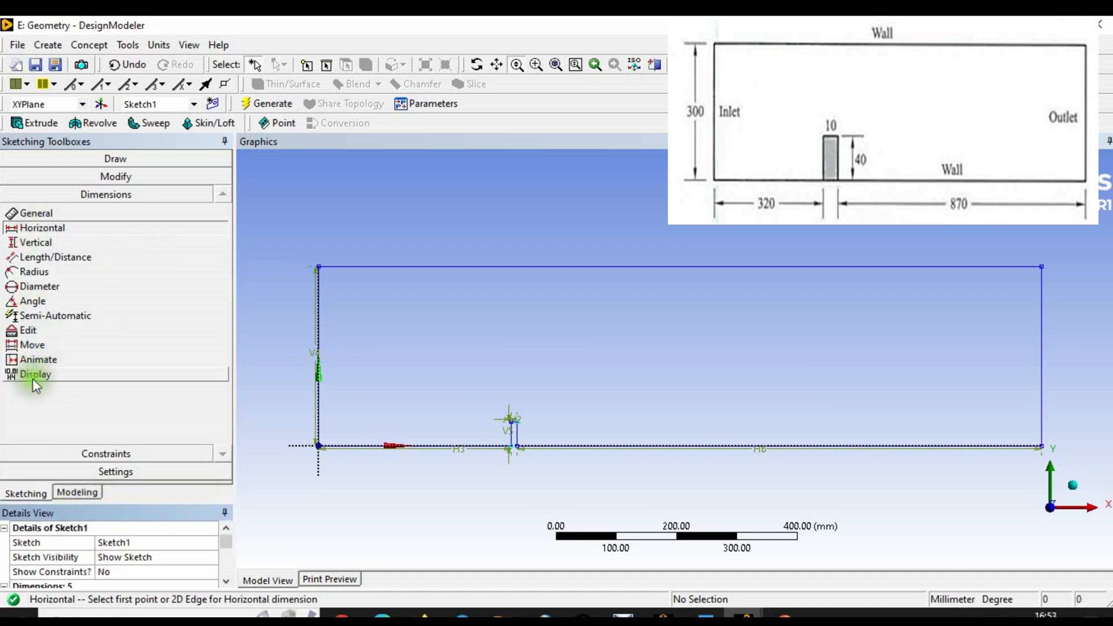
{"action": "left_click", "coordinate": [35, 344]}
{"action": "left_click", "coordinate": [312, 352]}
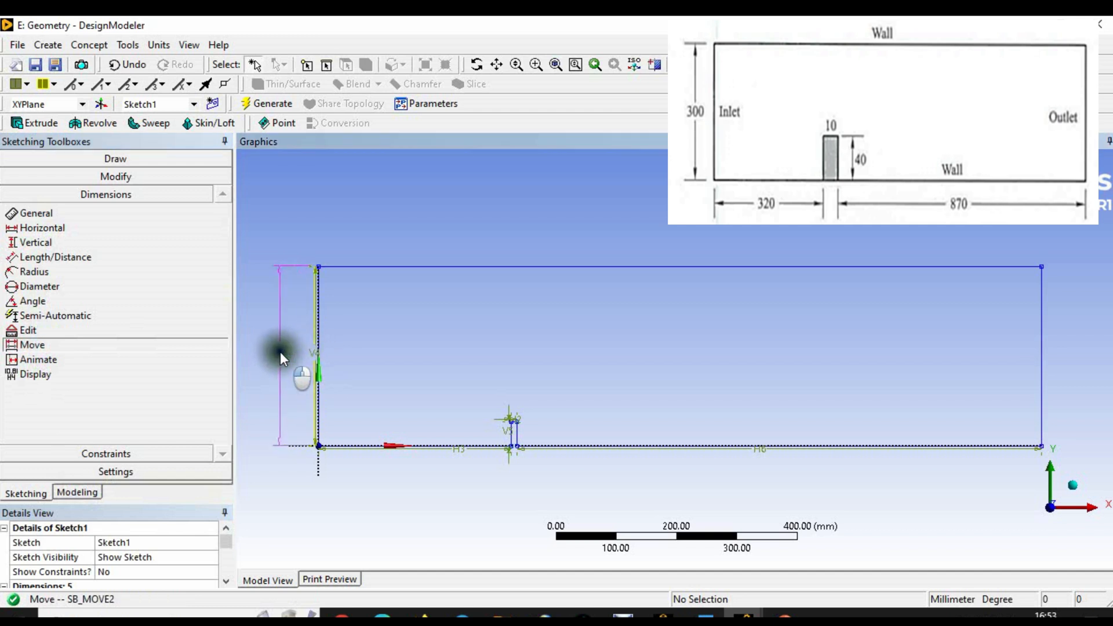
{"action": "left_click", "coordinate": [280, 353]}
{"action": "left_click", "coordinate": [514, 416]}
{"action": "left_click", "coordinate": [517, 372]}
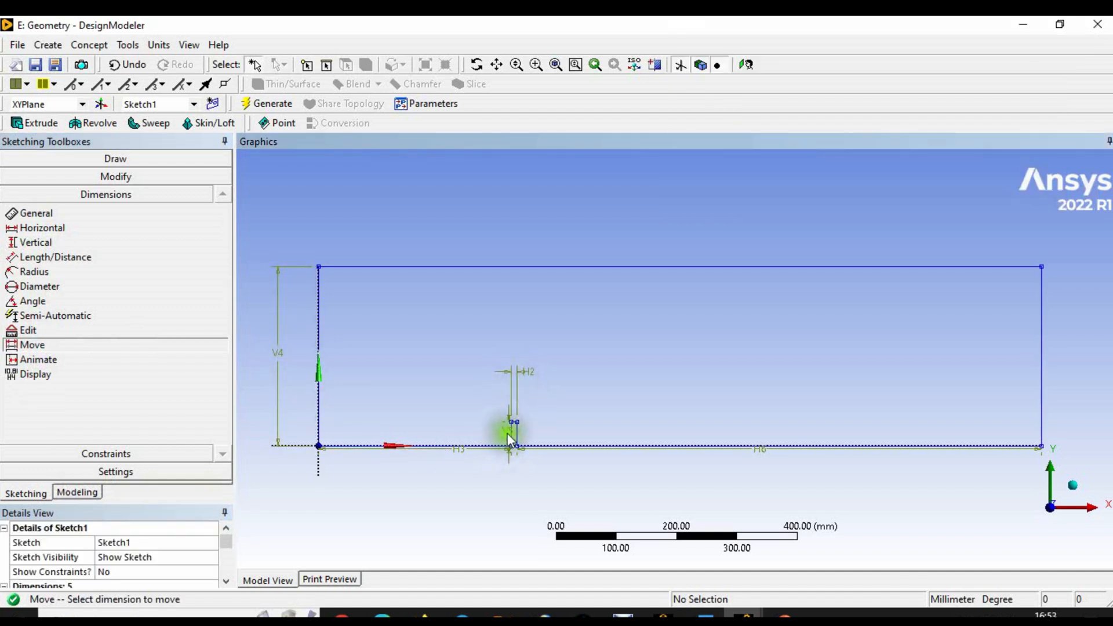
{"action": "left_click", "coordinate": [494, 433]}
{"action": "left_click", "coordinate": [470, 433]}
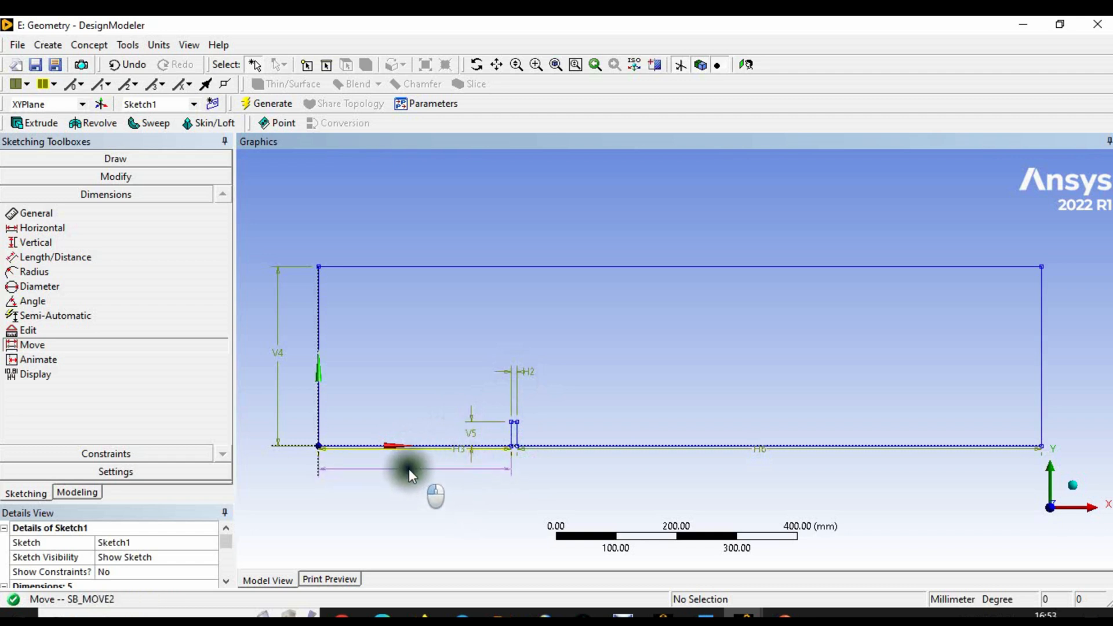
Move the two horizontal distance dimensions on either side of the obstacle below the bottom wall, aligned with each other.
{"action": "left_click", "coordinate": [408, 468]}
{"action": "left_click", "coordinate": [754, 452]}
{"action": "left_click", "coordinate": [743, 477]}
{"action": "left_click", "coordinate": [765, 488]}
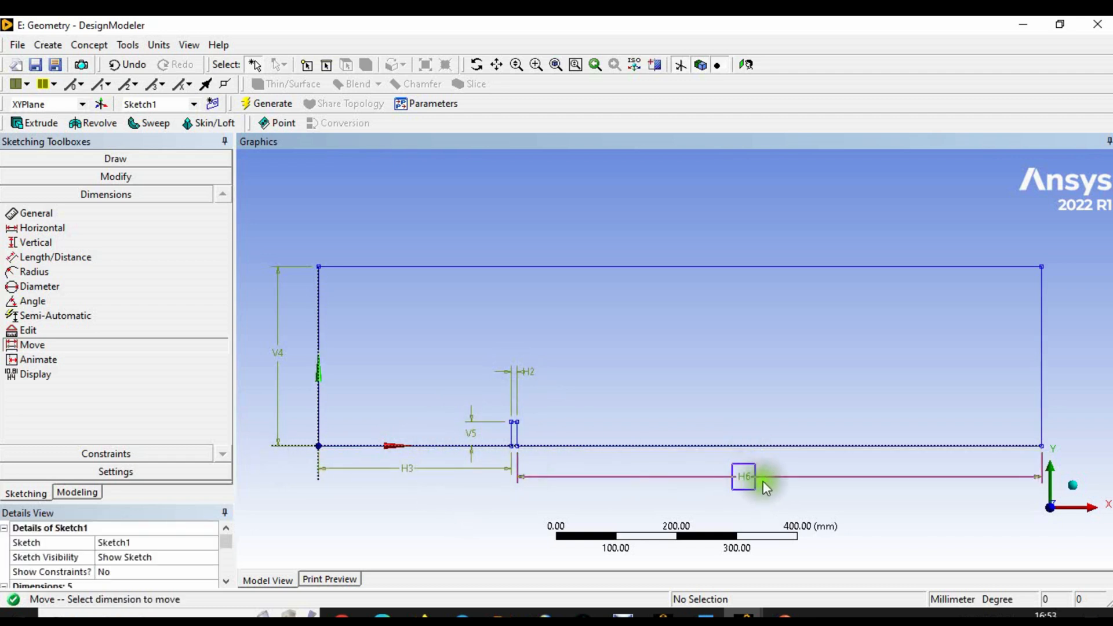
{"action": "left_click", "coordinate": [743, 466]}
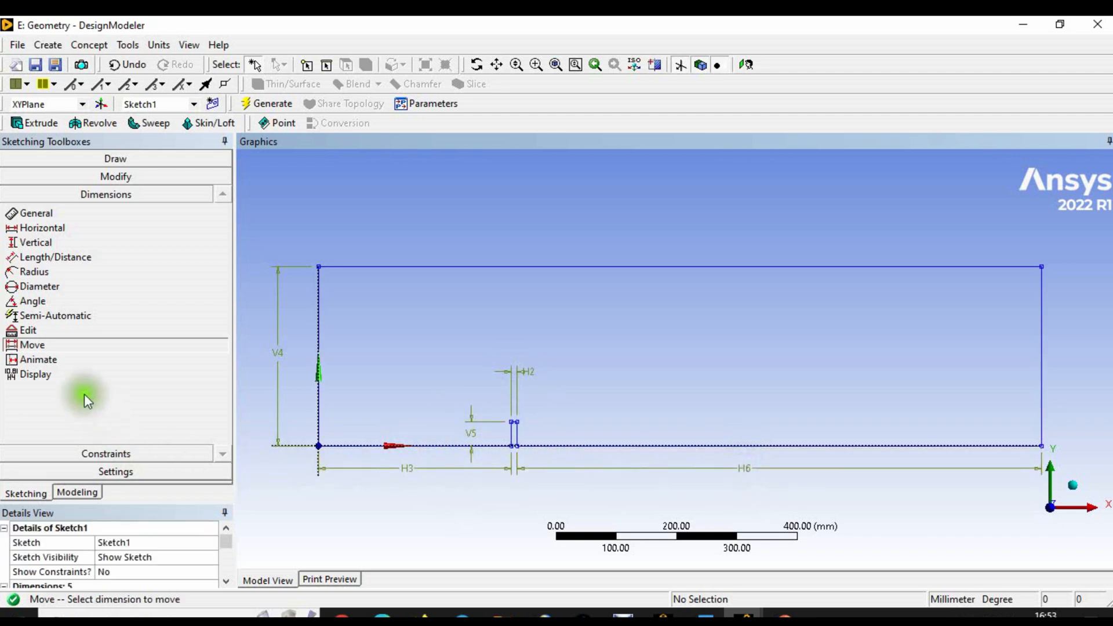
Show dimension values alongside their names and reposition the obstacle's height dimension so its label is readable.
{"action": "left_click", "coordinate": [71, 376]}
{"action": "left_click", "coordinate": [222, 373]}
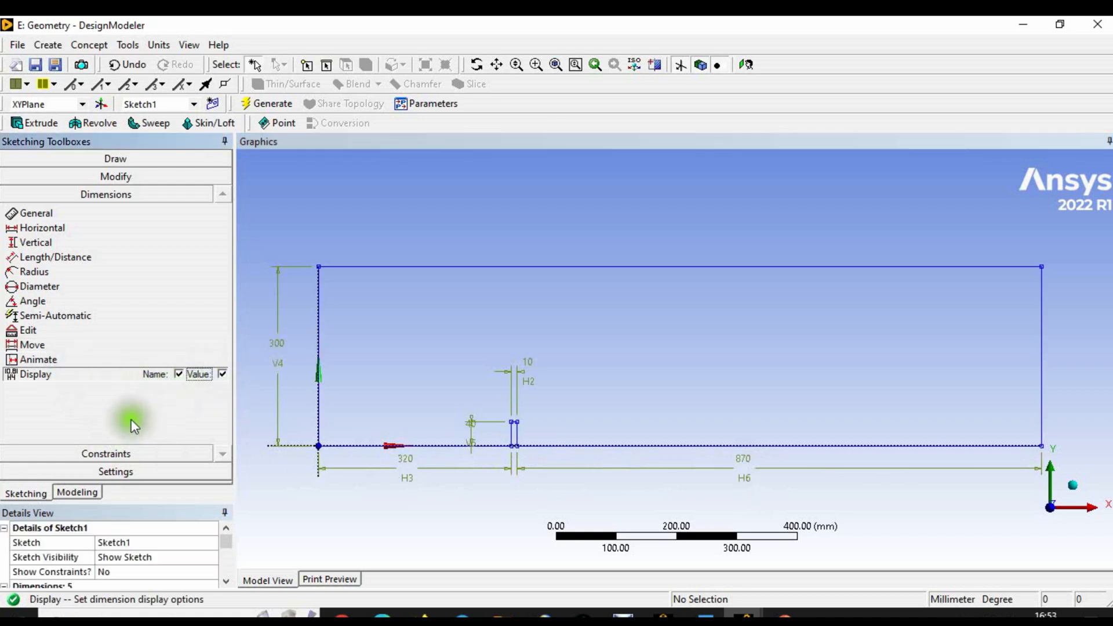
{"action": "left_click", "coordinate": [57, 346]}
{"action": "left_click", "coordinate": [471, 427]}
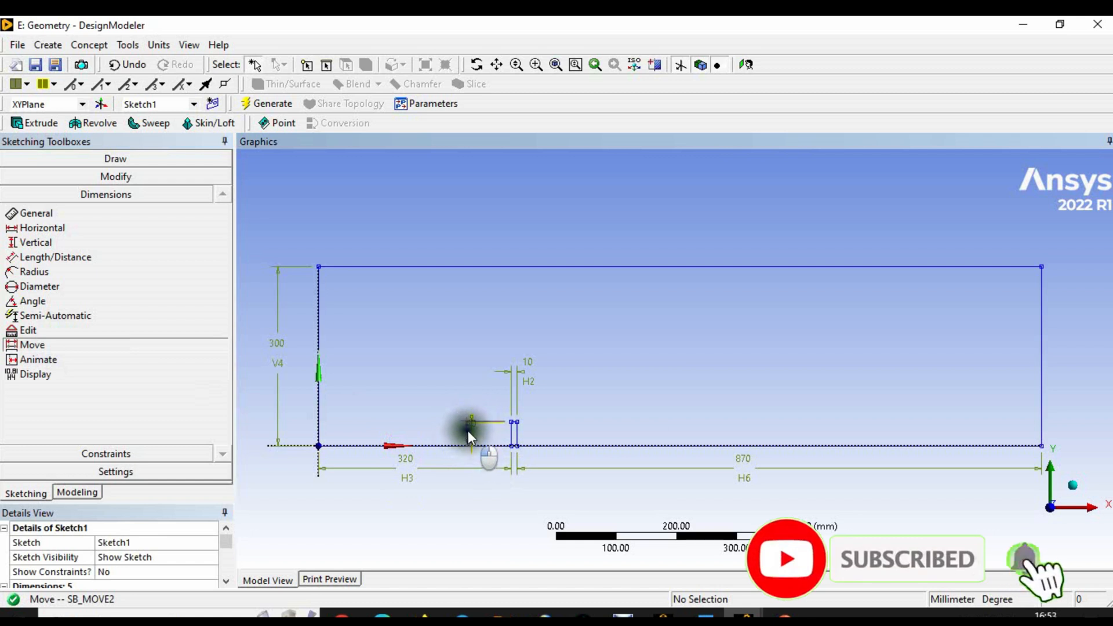
{"action": "left_click", "coordinate": [468, 430]}
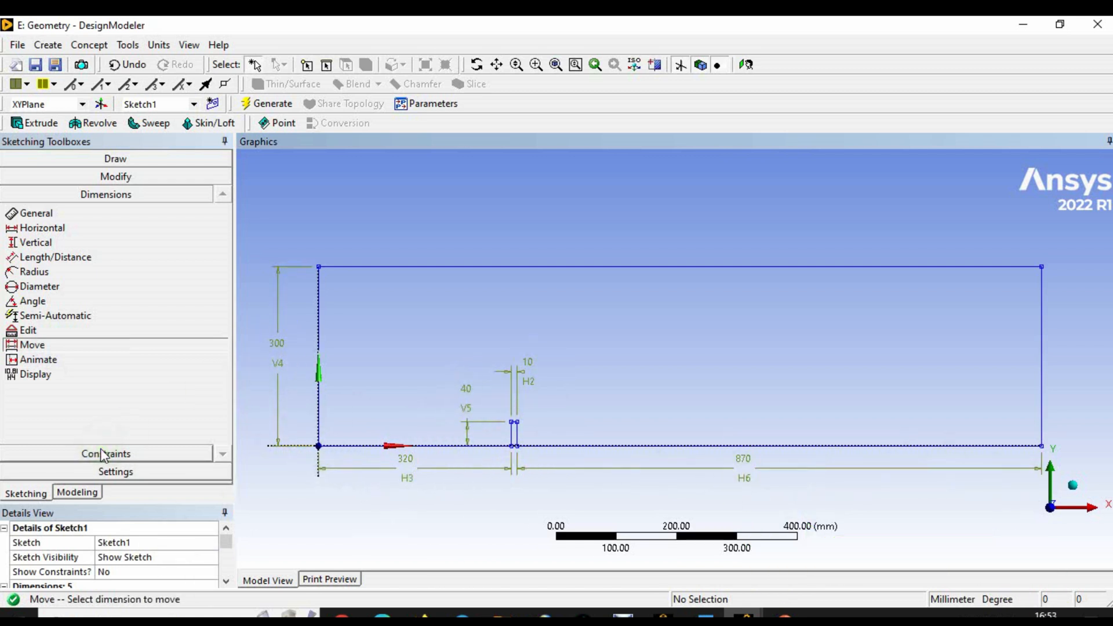
Add a Surfaces From Sketches feature with Sketch1 of the XYPlane as its base object.
{"action": "left_click", "coordinate": [86, 490]}
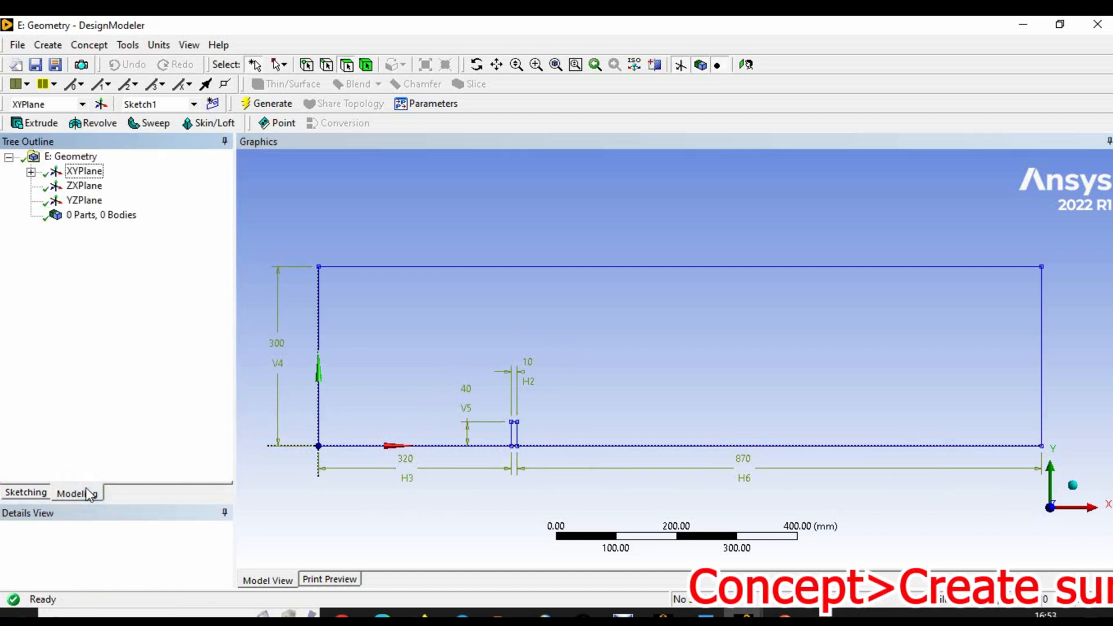
{"action": "left_click", "coordinate": [30, 172]}
{"action": "left_click", "coordinate": [102, 187]}
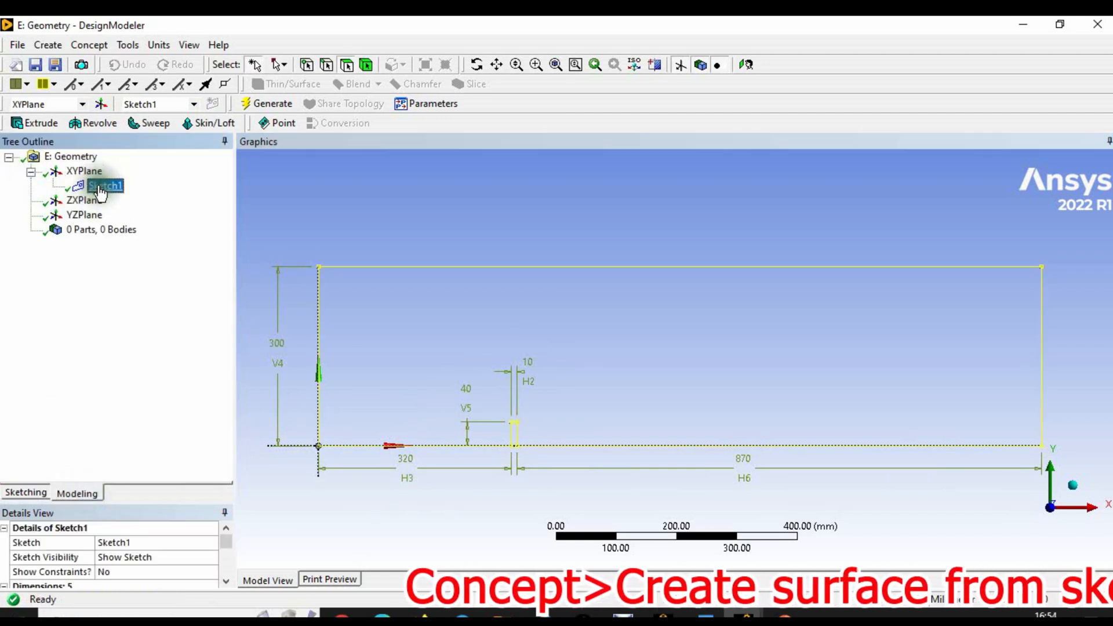
{"action": "scroll", "coordinate": [641, 402], "scroll_direction": "down", "scroll_amount": 2}
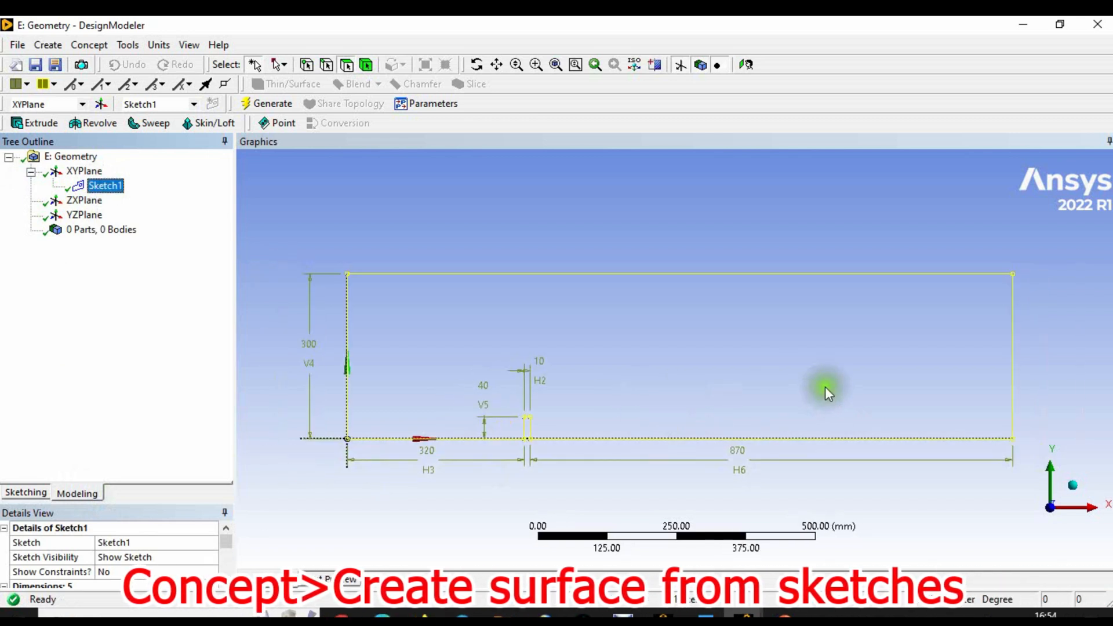
{"action": "left_click", "coordinate": [84, 43]}
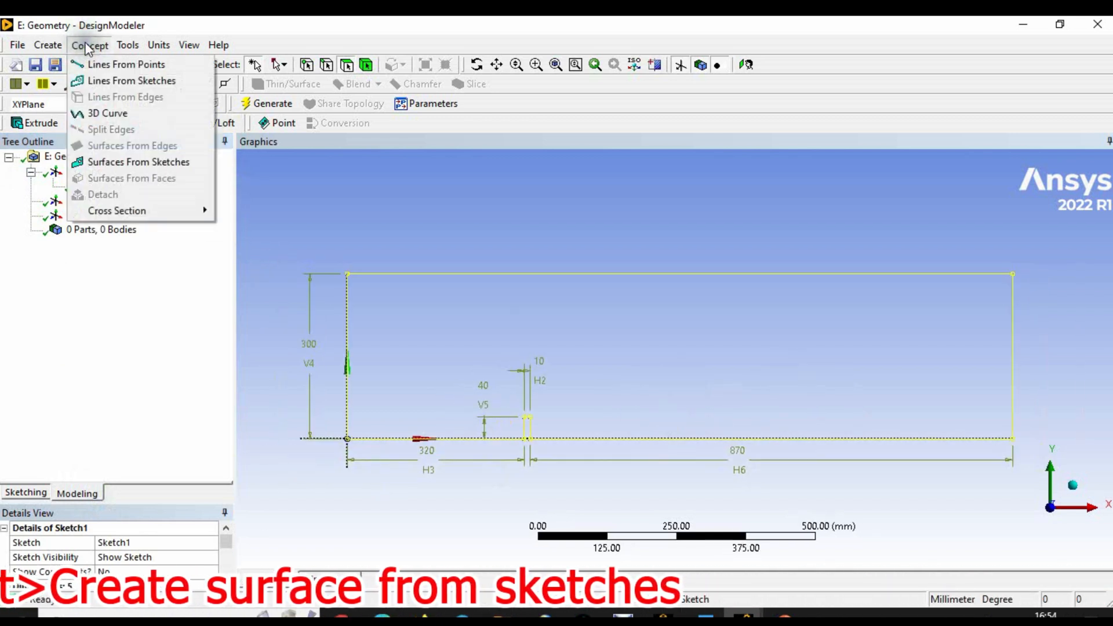
{"action": "left_click", "coordinate": [138, 165]}
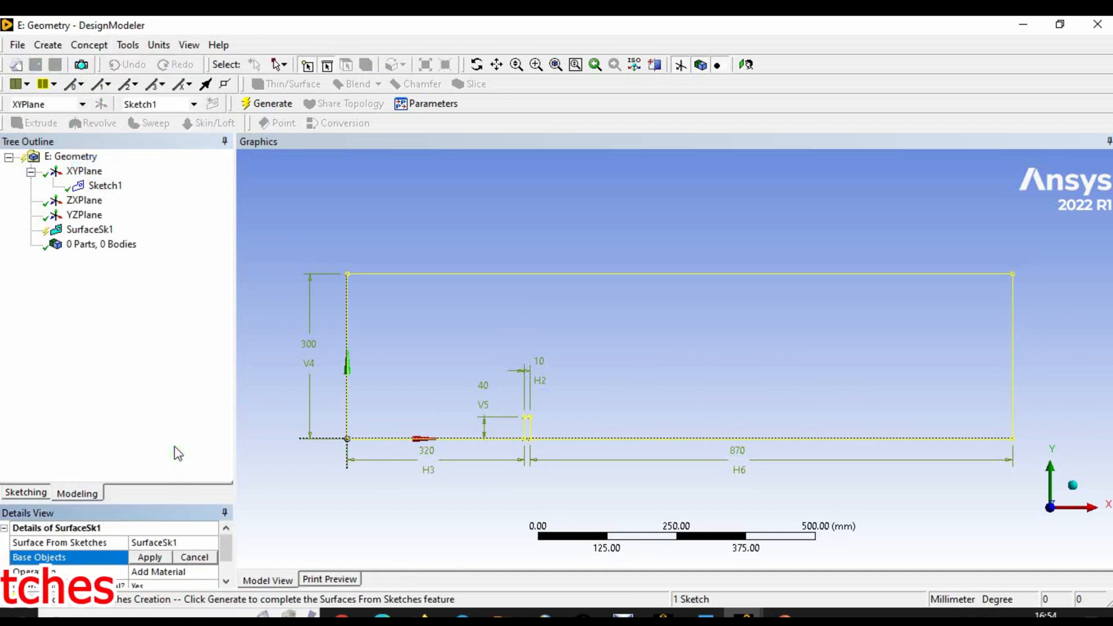
{"action": "left_click_drag", "start_coordinate": [131, 501], "coordinate": [139, 378]}
{"action": "left_click", "coordinate": [149, 434]}
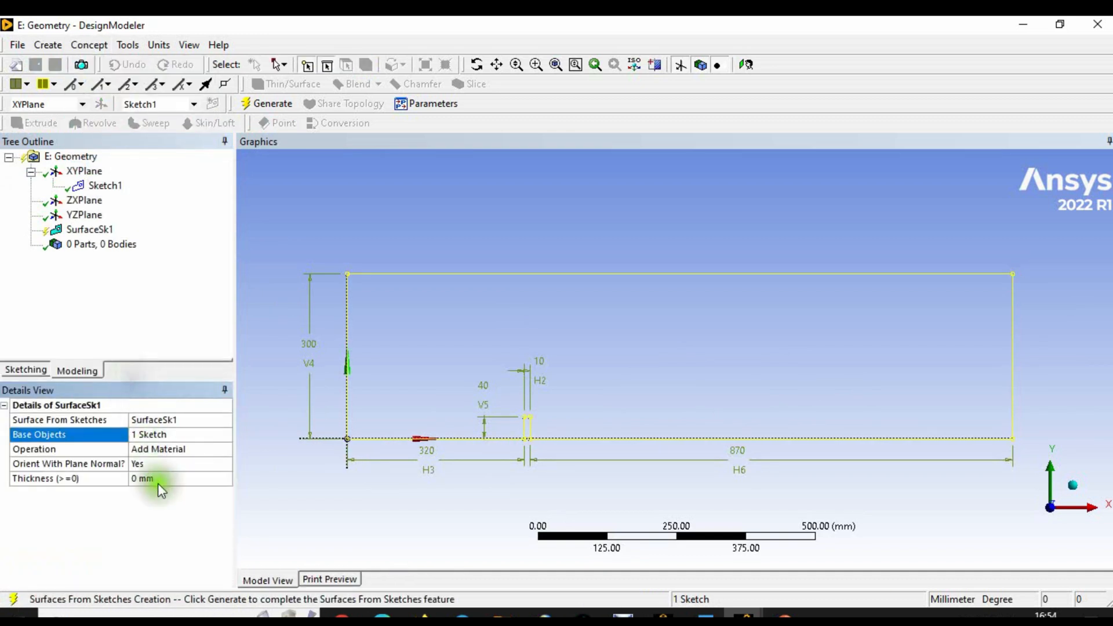
{"action": "left_click", "coordinate": [168, 436]}
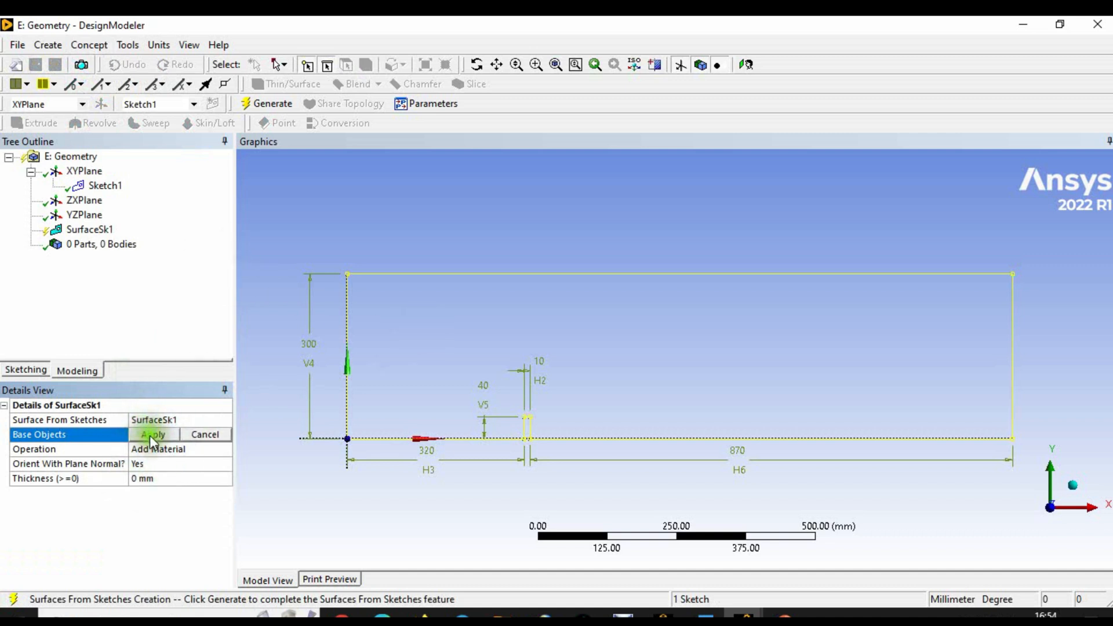
{"action": "left_click", "coordinate": [152, 436]}
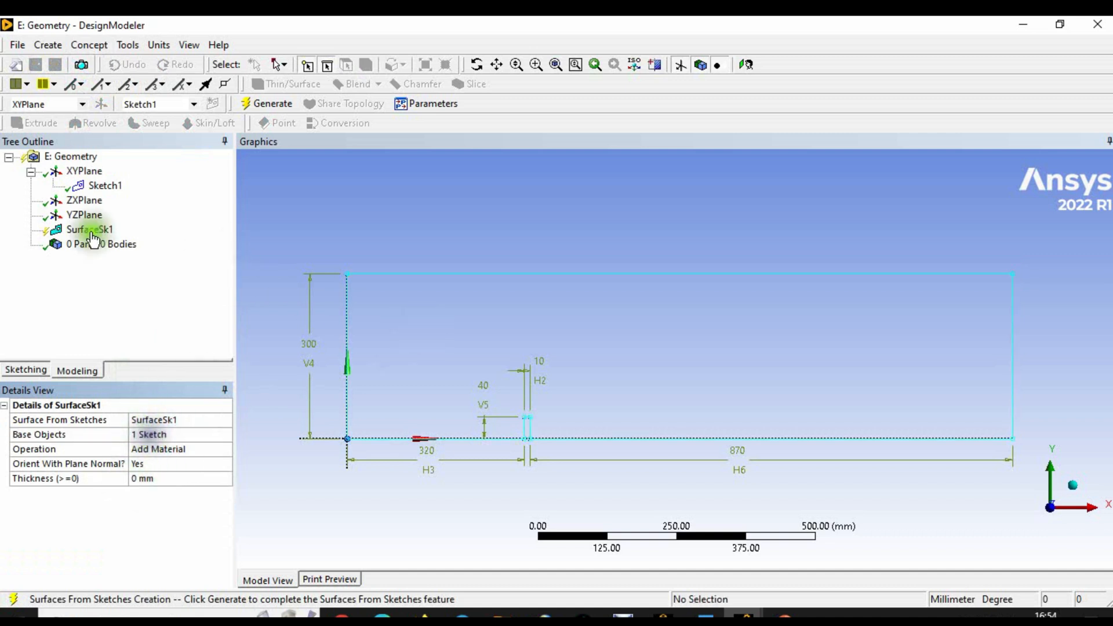
Generate the channel surface and expand its feature and body in the model tree.
{"action": "left_click", "coordinate": [280, 106]}
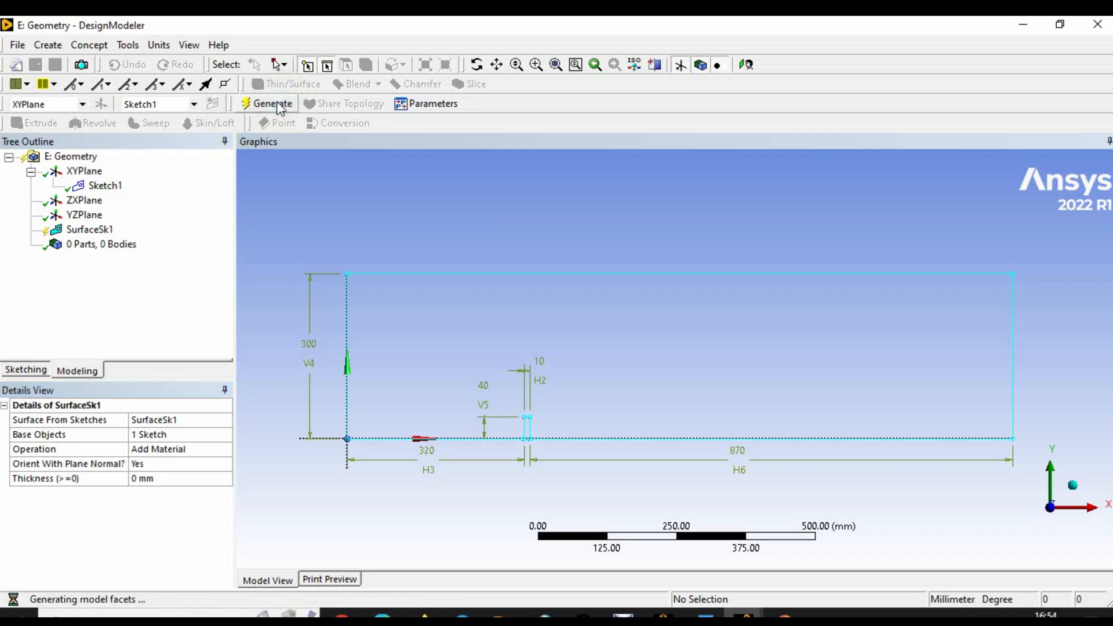
{"action": "scroll", "coordinate": [548, 330], "scroll_direction": "up", "scroll_amount": 2}
{"action": "scroll", "coordinate": [530, 349], "scroll_direction": "down", "scroll_amount": 2}
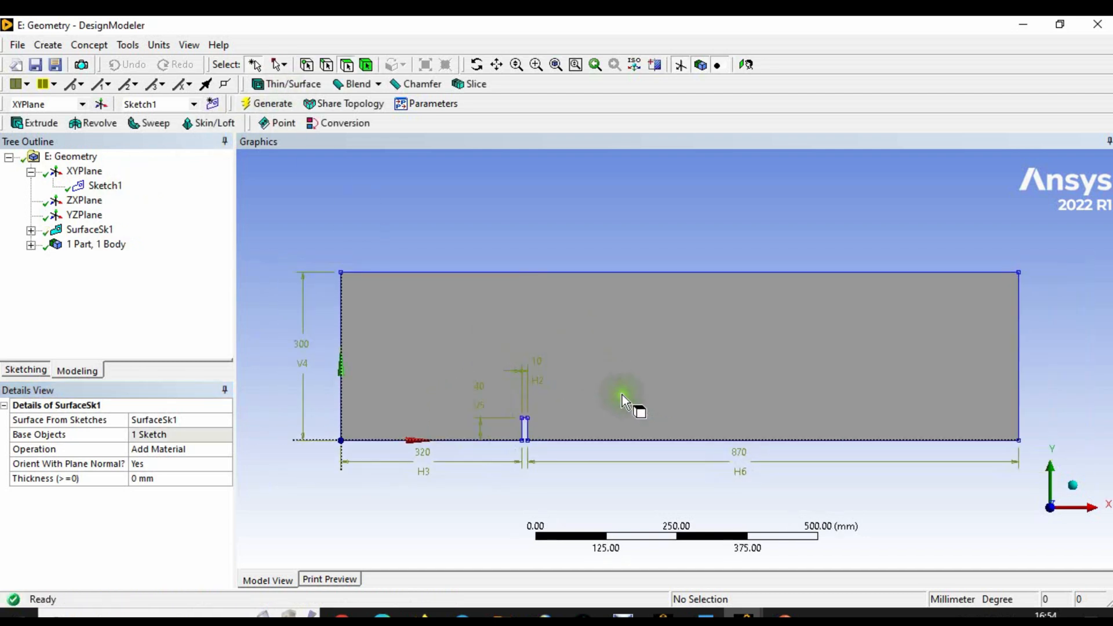
{"action": "scroll", "coordinate": [690, 360], "scroll_direction": "up", "scroll_amount": 1}
{"action": "scroll", "coordinate": [690, 360], "scroll_direction": "down", "scroll_amount": 1}
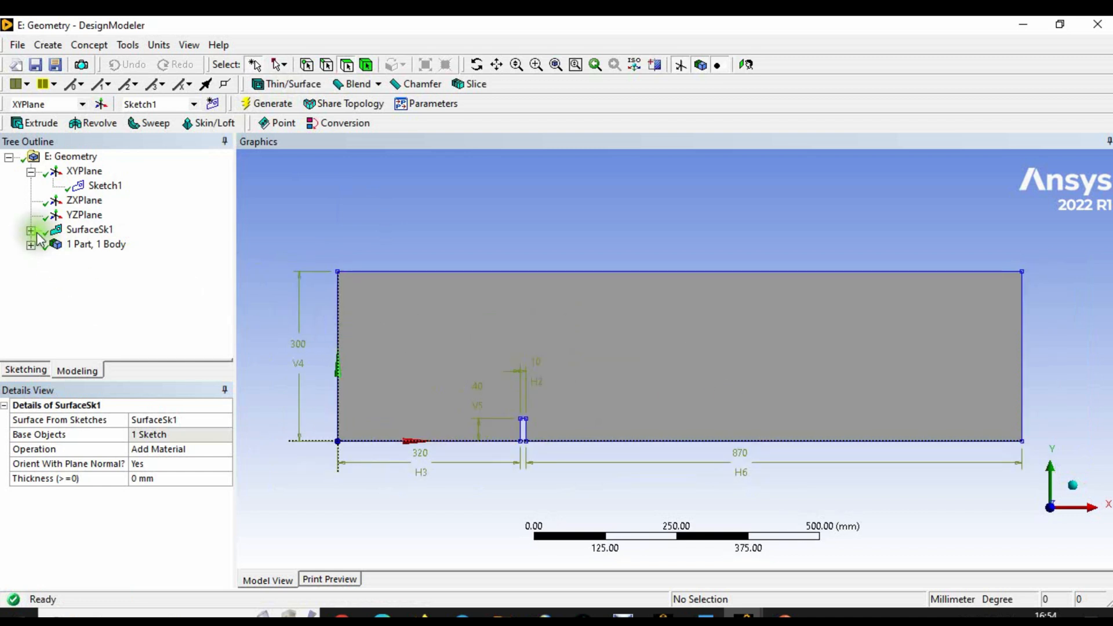
{"action": "left_click", "coordinate": [31, 259]}
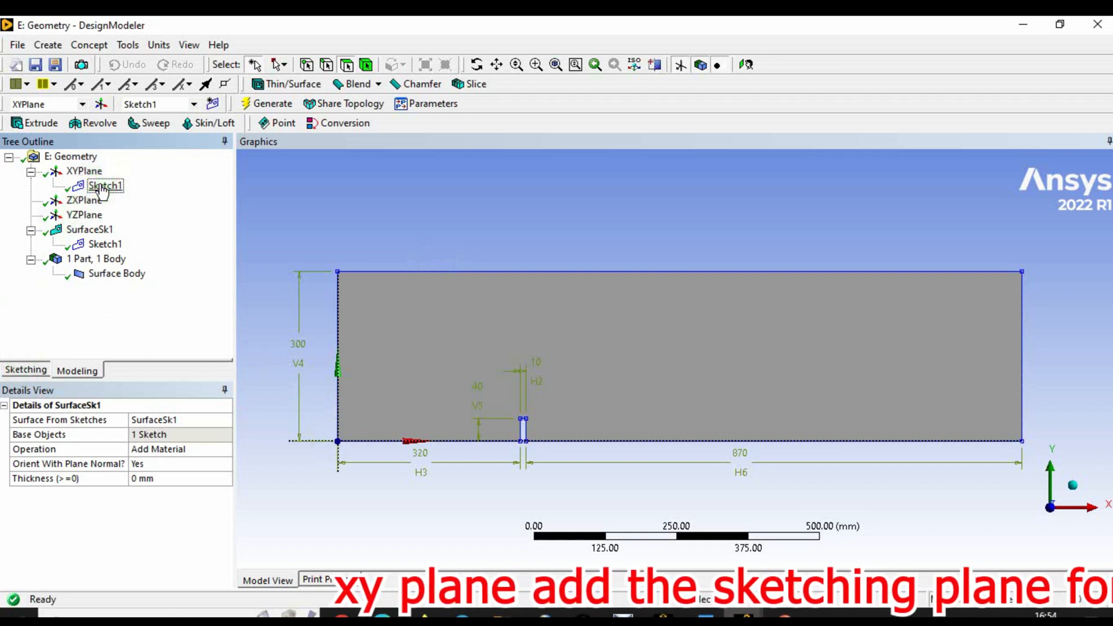
Add a second sketch on the XYPlane and select it.
{"action": "left_click", "coordinate": [85, 172]}
{"action": "left_click", "coordinate": [212, 103]}
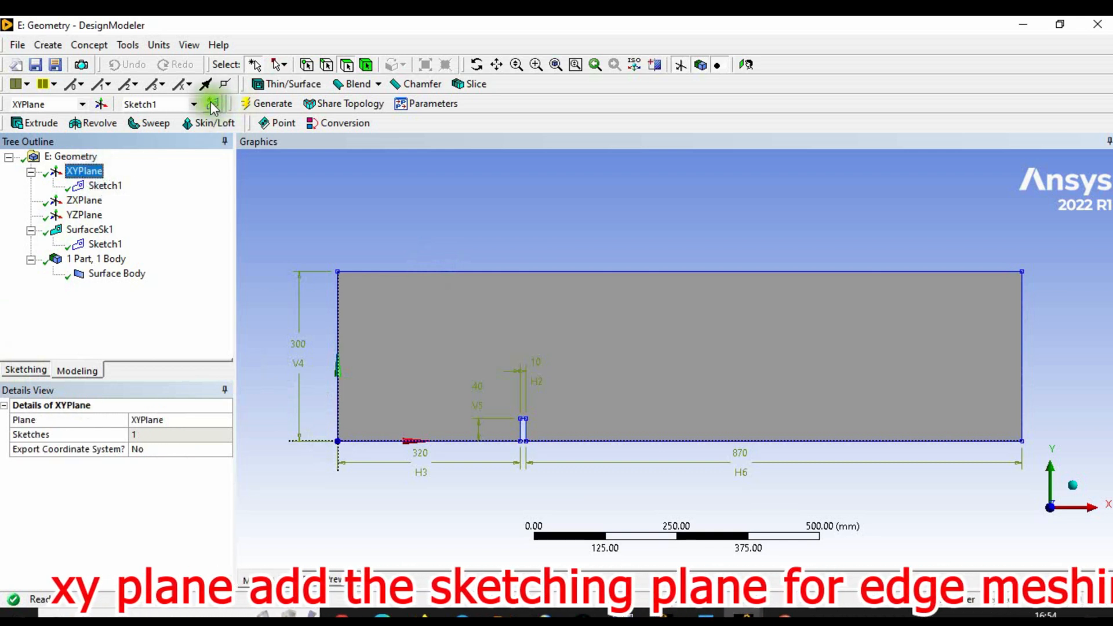
{"action": "left_click", "coordinate": [106, 200]}
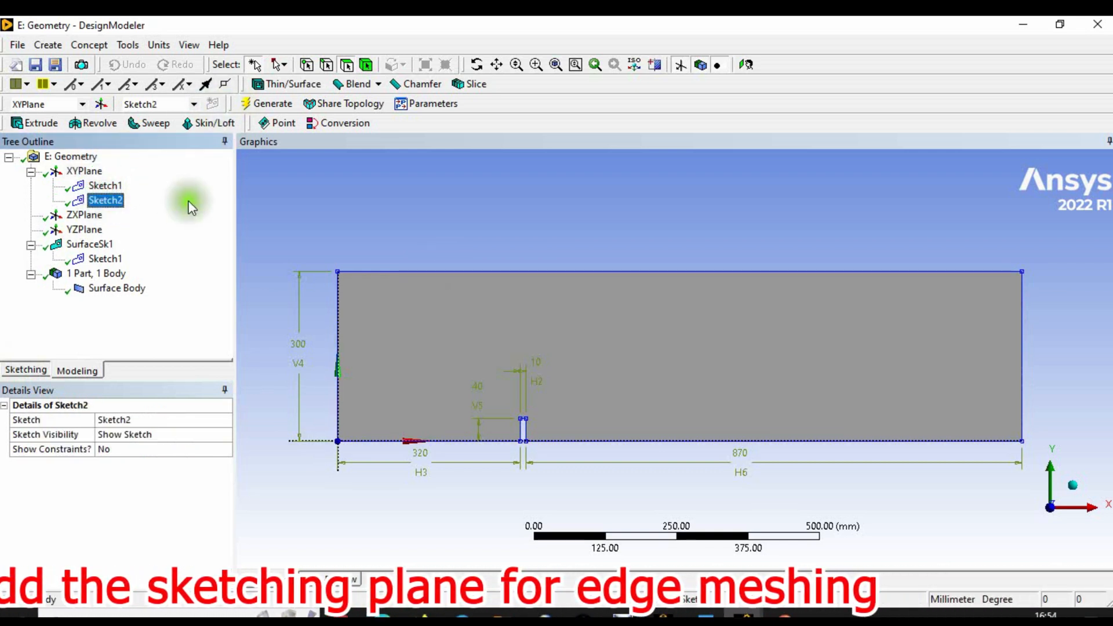
Draw a vertical line in Sketch2 from the obstacle's upper-left corner to the channel's top wall.
{"action": "left_click", "coordinate": [30, 368]}
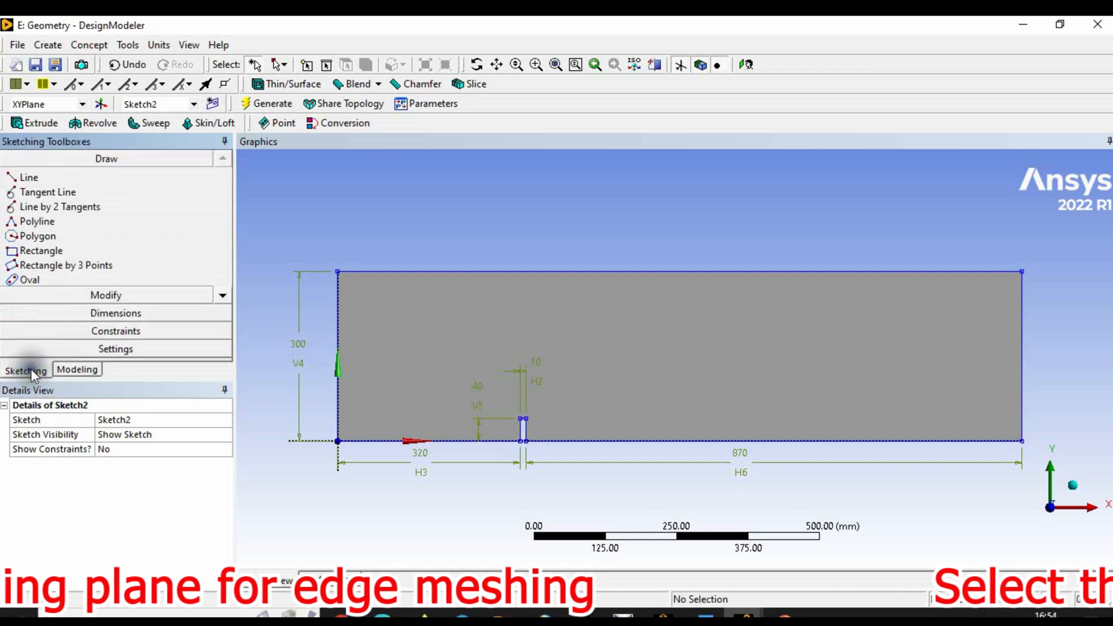
{"action": "left_click", "coordinate": [41, 178]}
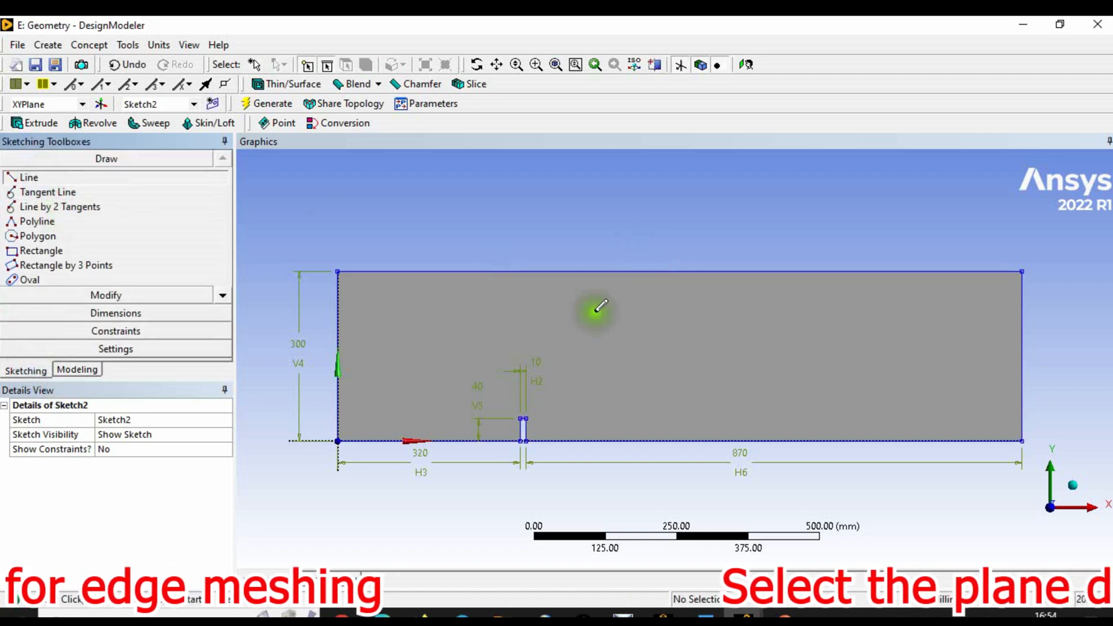
{"action": "left_click", "coordinate": [522, 416]}
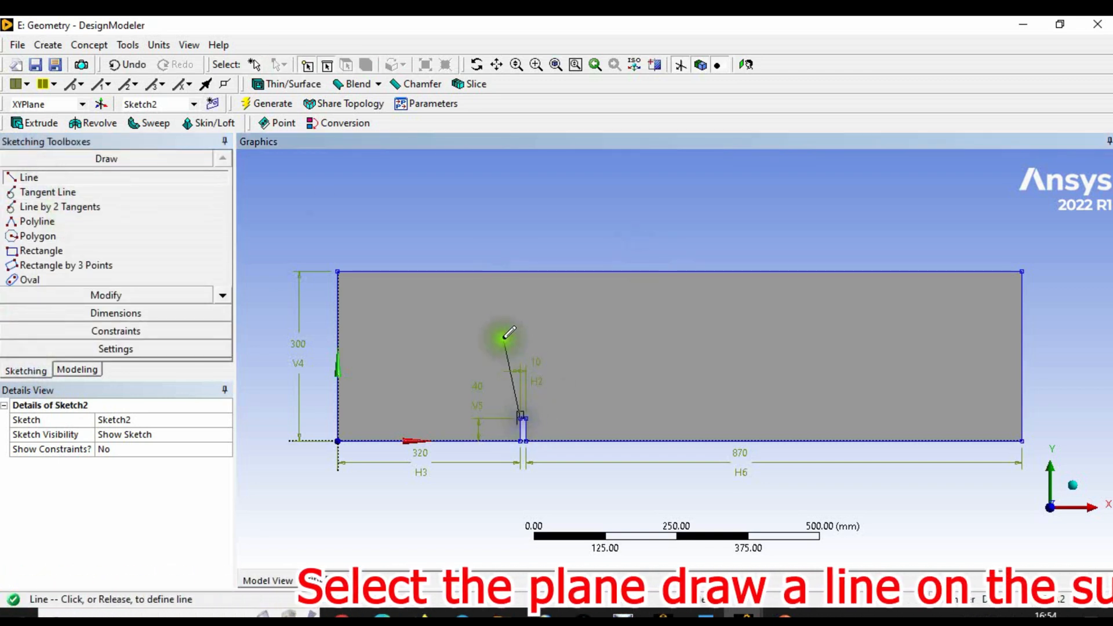
{"action": "left_click", "coordinate": [520, 271]}
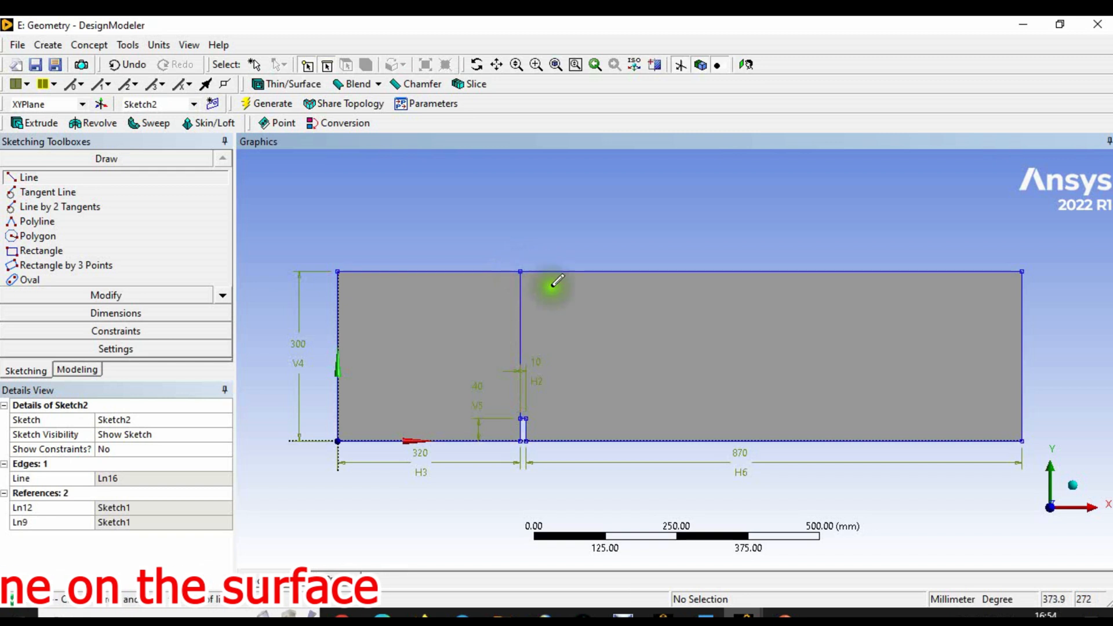
Create a Lines From Sketches feature with Sketch2 as its base object, generate it and expand it in the model tree.
{"action": "left_click", "coordinate": [77, 371]}
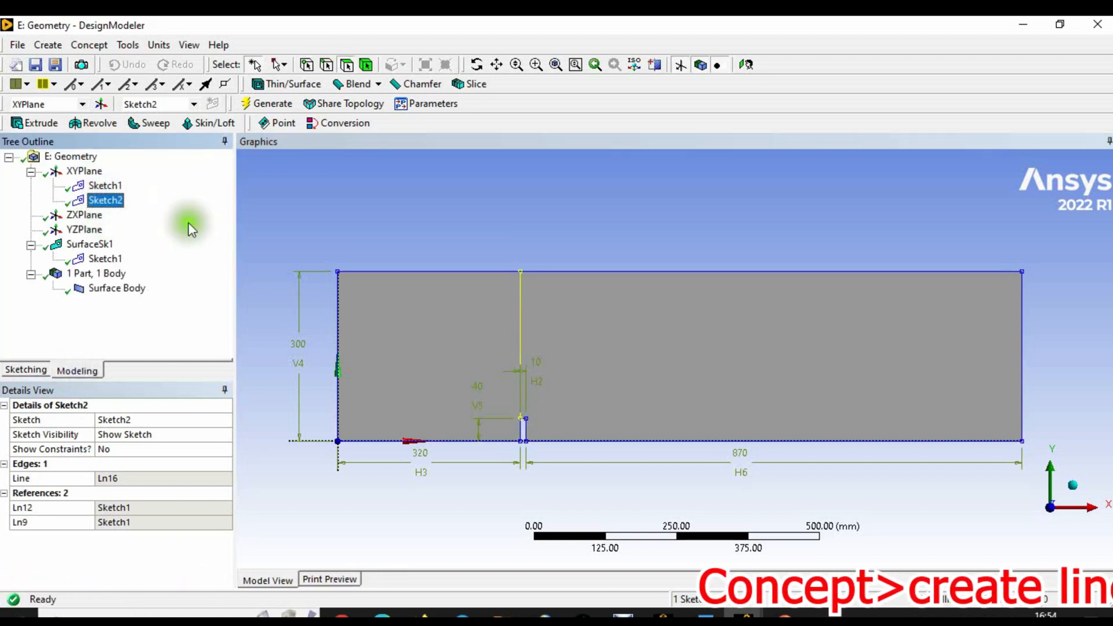
{"action": "left_click", "coordinate": [97, 45]}
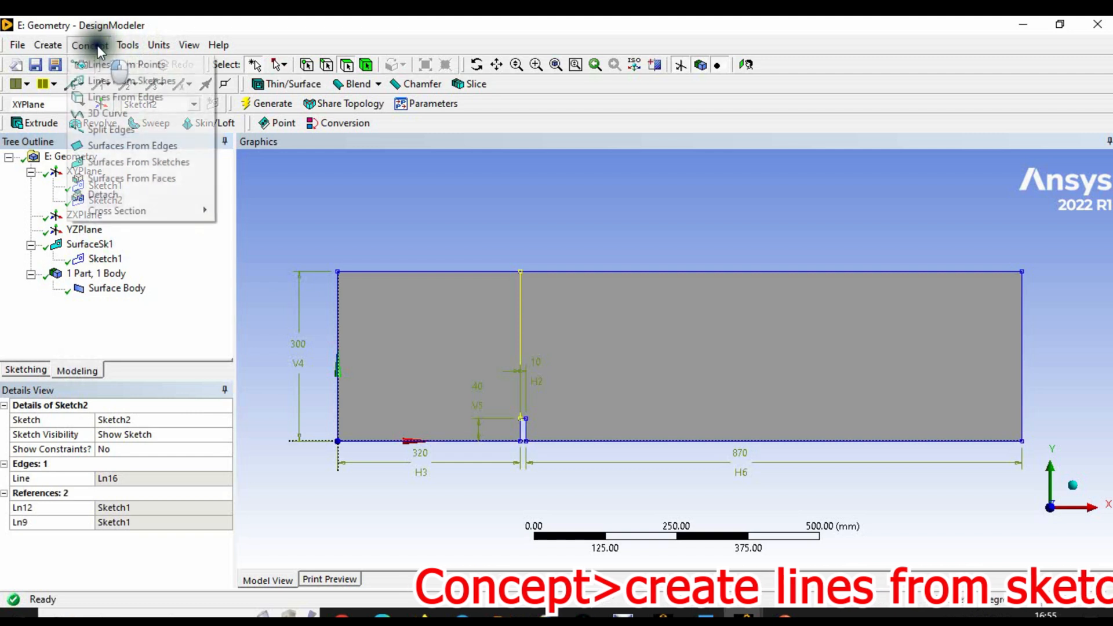
{"action": "left_click", "coordinate": [158, 82]}
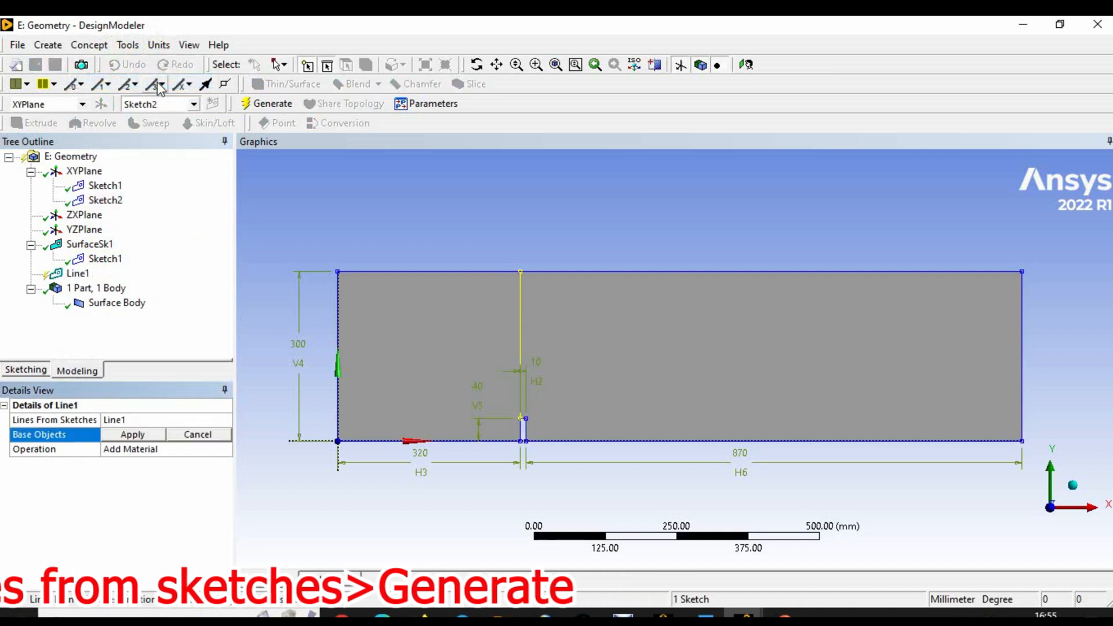
{"action": "left_click", "coordinate": [119, 435]}
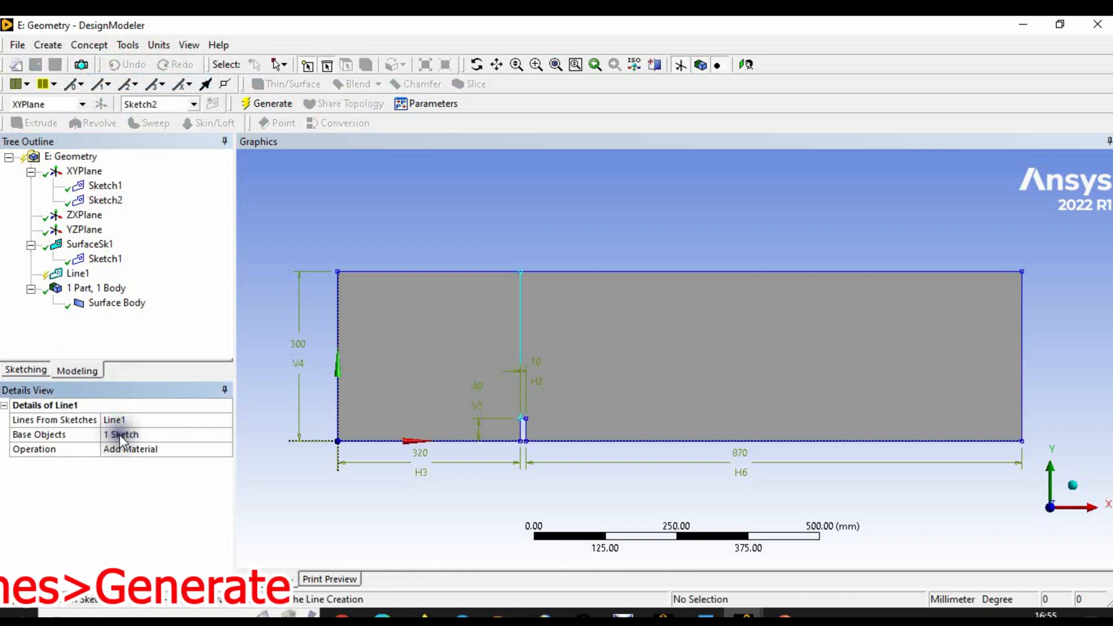
{"action": "left_click", "coordinate": [279, 103]}
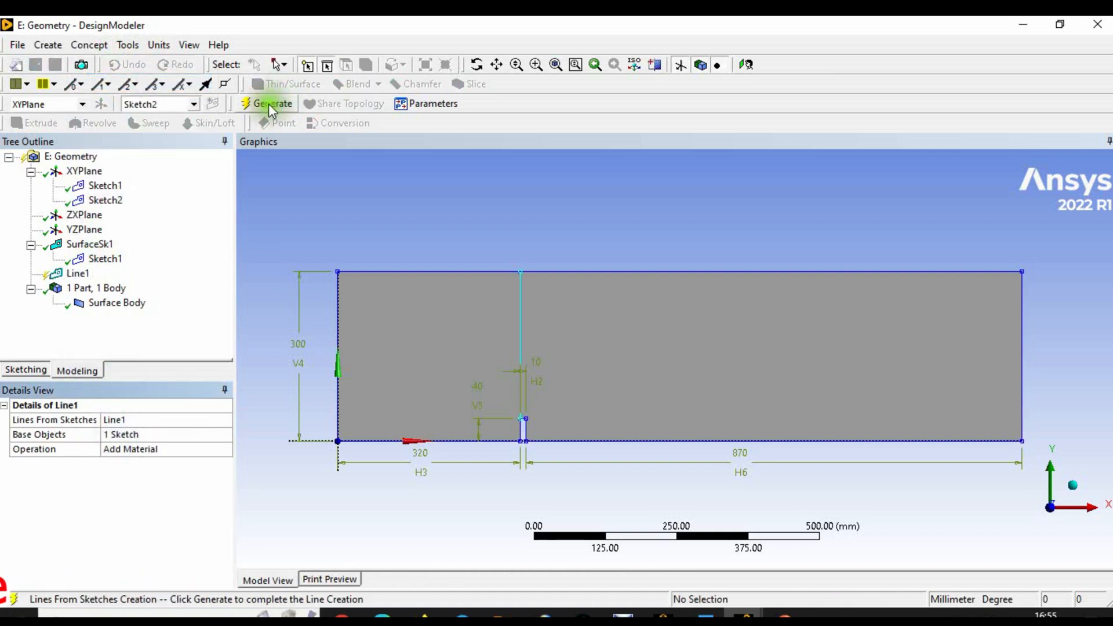
{"action": "left_click", "coordinate": [30, 273]}
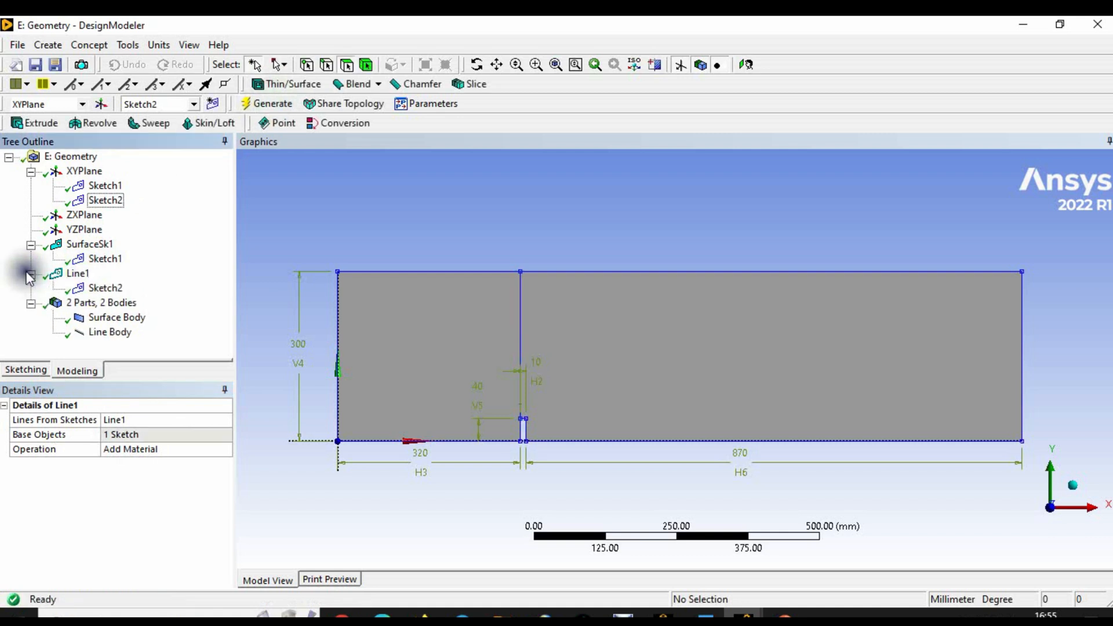
{"action": "scroll", "coordinate": [527, 343], "scroll_direction": "up", "scroll_amount": 2}
{"action": "scroll", "coordinate": [417, 319], "scroll_direction": "down", "scroll_amount": 2}
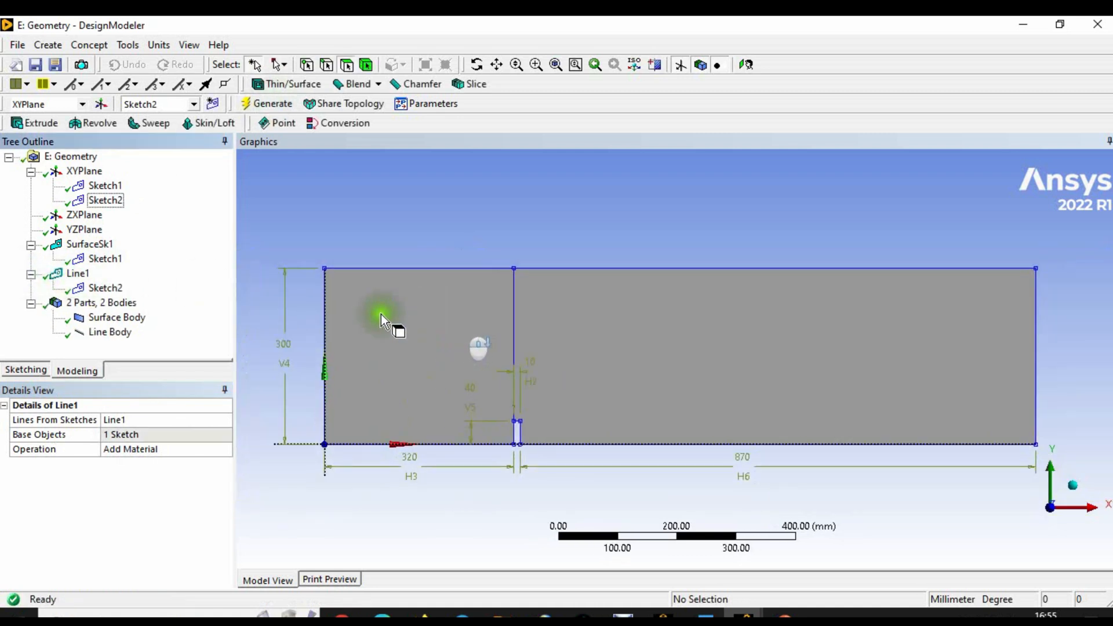
{"action": "scroll", "coordinate": [552, 343], "scroll_direction": "up", "scroll_amount": 3}
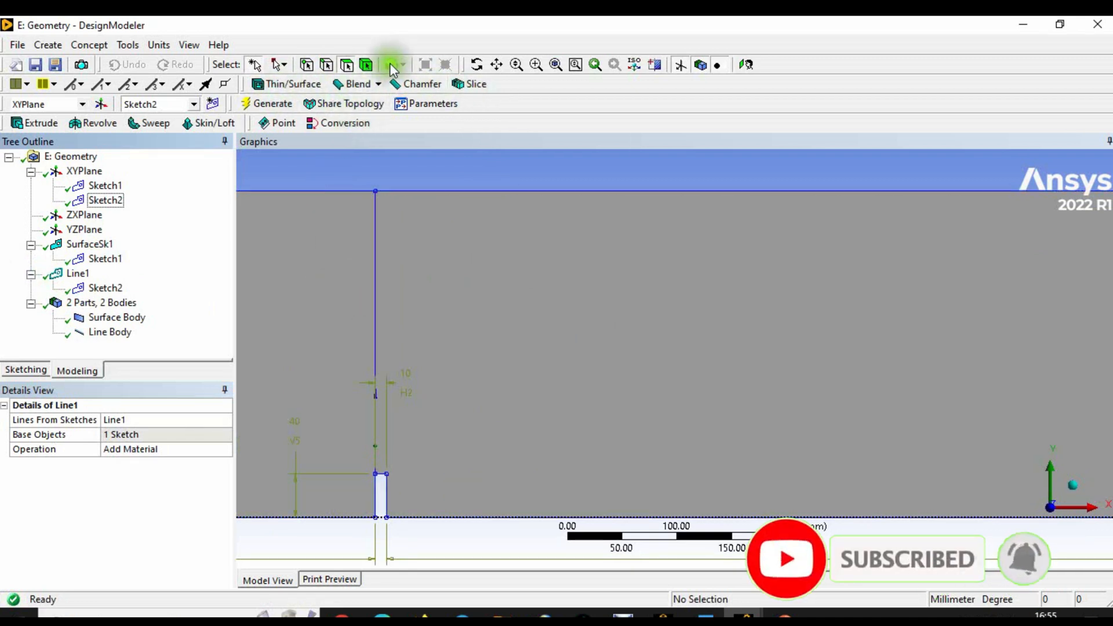
{"action": "left_click", "coordinate": [496, 64]}
{"action": "mouse_move", "coordinate": [415, 306]}
{"action": "left_mouse_down"}
{"action": "mouse_move", "coordinate": [658, 329]}
{"action": "mouse_move", "coordinate": [619, 312]}
{"action": "left_mouse_up"}
{"action": "scroll", "coordinate": [658, 330], "scroll_direction": "down", "scroll_amount": 3}
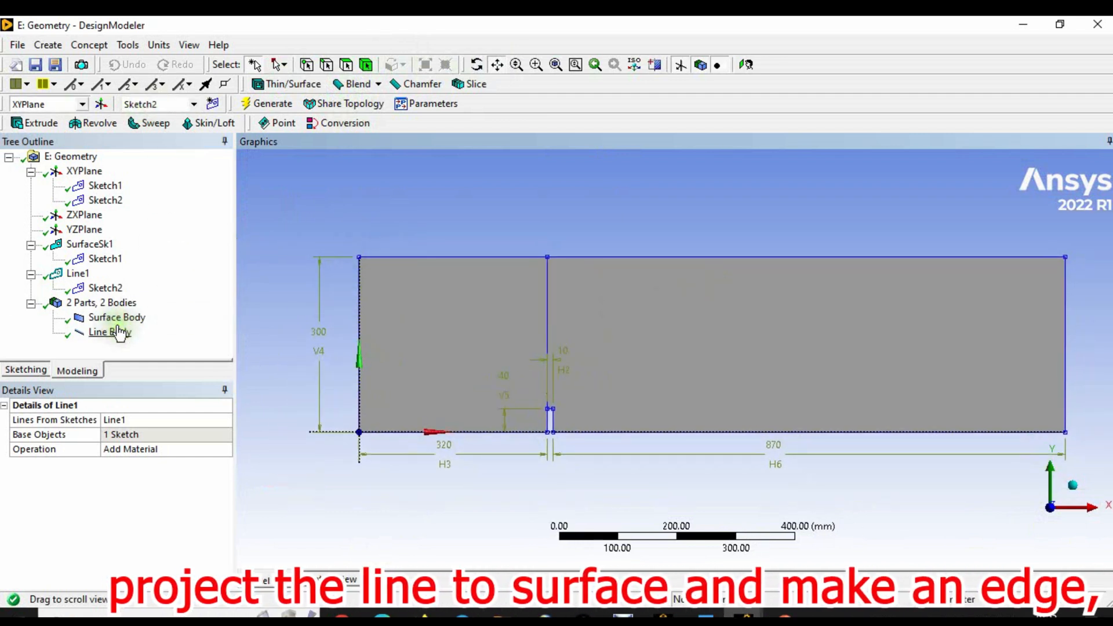
Project the vertical line above the obstacle's upper-left corner onto the channel face with Edges On Face, generate it and check the split faces.
{"action": "left_click", "coordinate": [133, 46]}
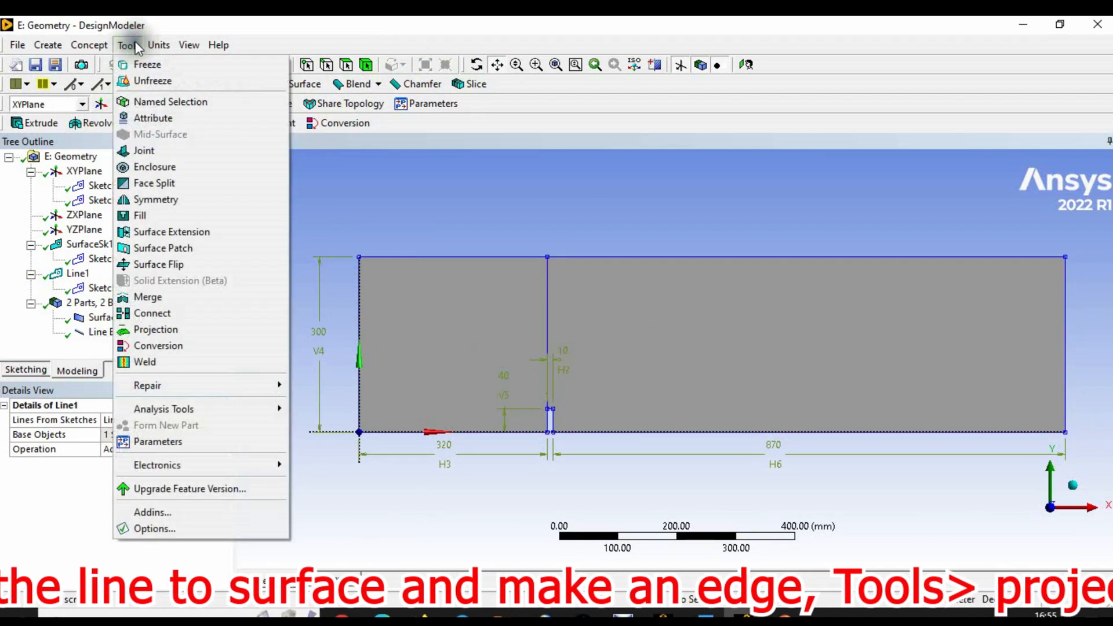
{"action": "left_click", "coordinate": [160, 335]}
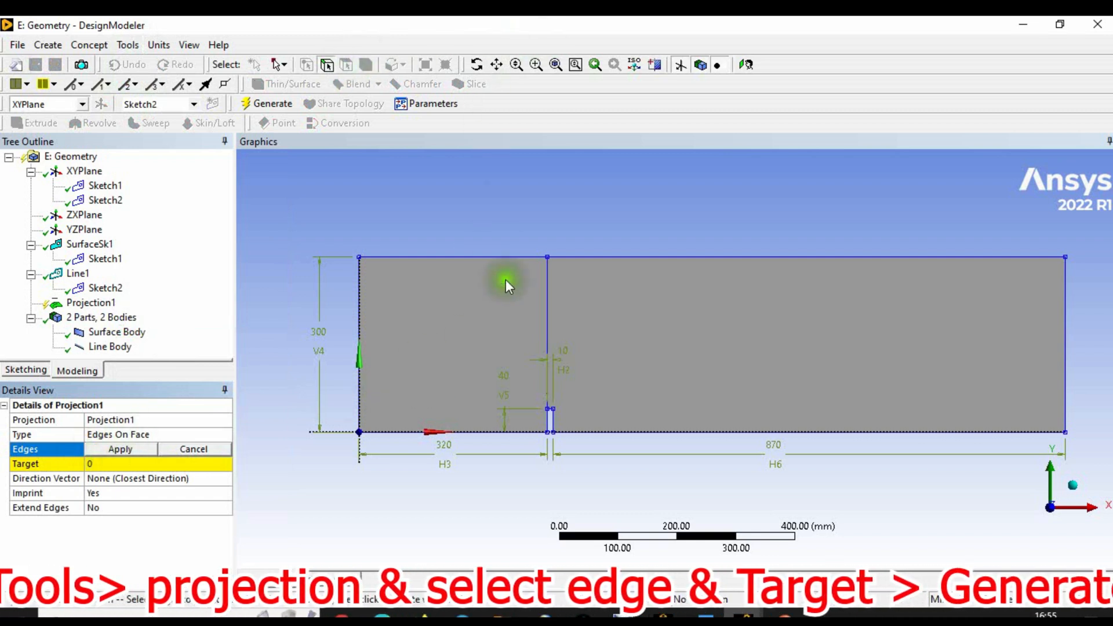
{"action": "left_click", "coordinate": [547, 314]}
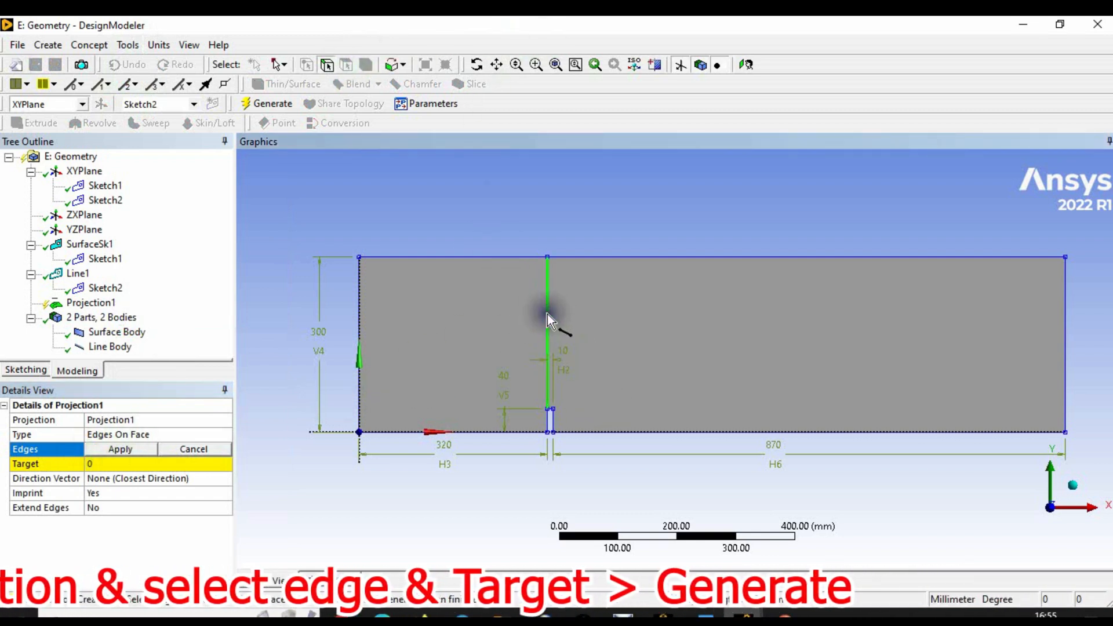
{"action": "left_click", "coordinate": [113, 447]}
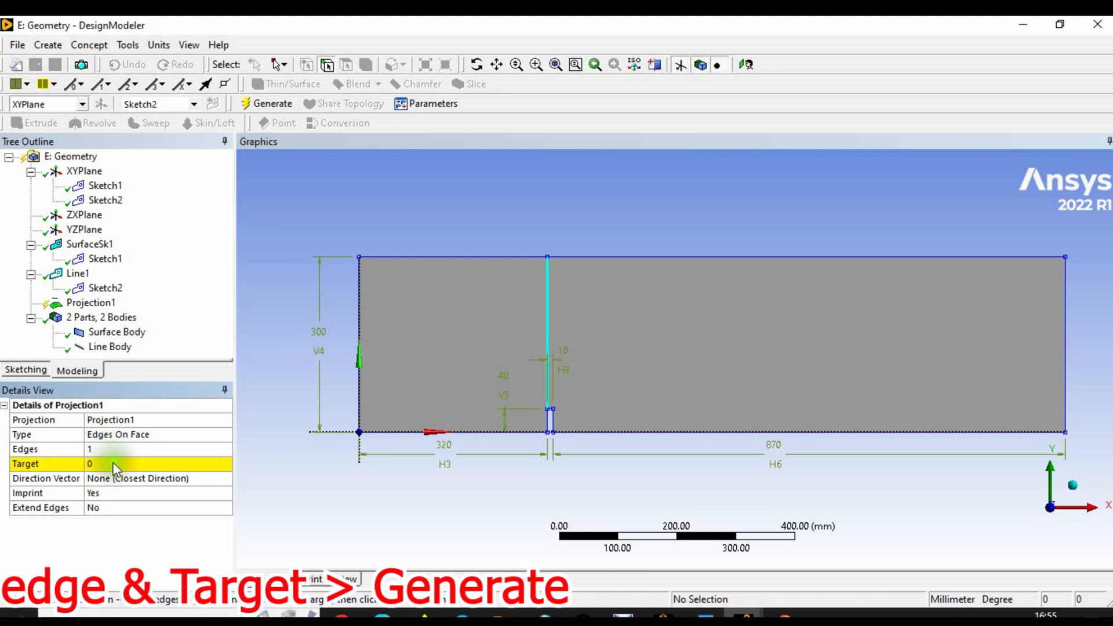
{"action": "left_click", "coordinate": [113, 466]}
{"action": "left_click", "coordinate": [438, 355]}
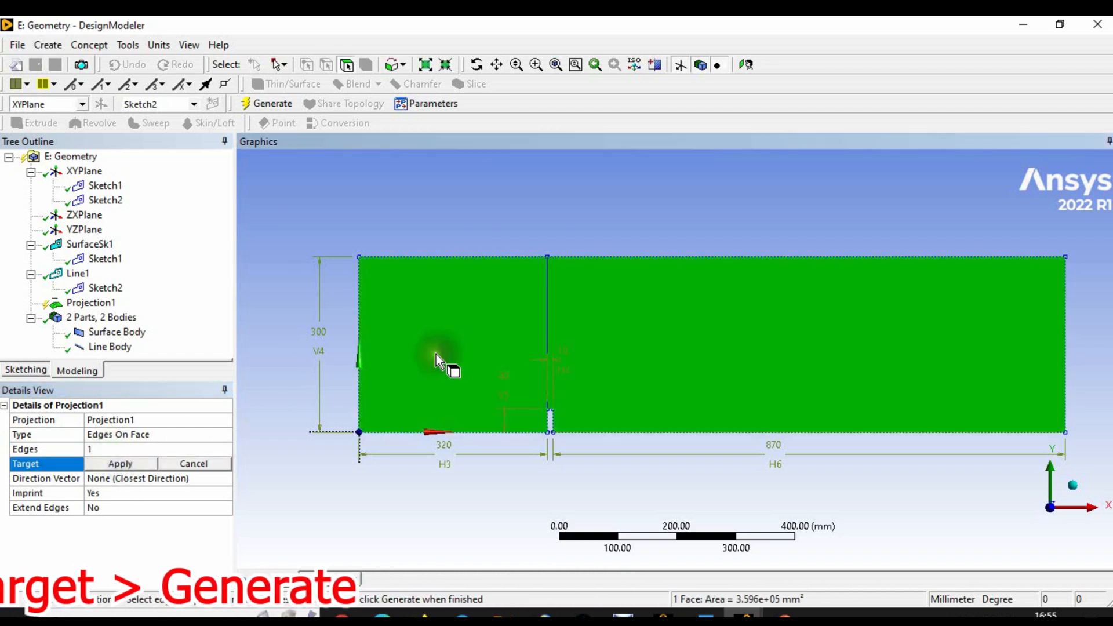
{"action": "left_click", "coordinate": [108, 462]}
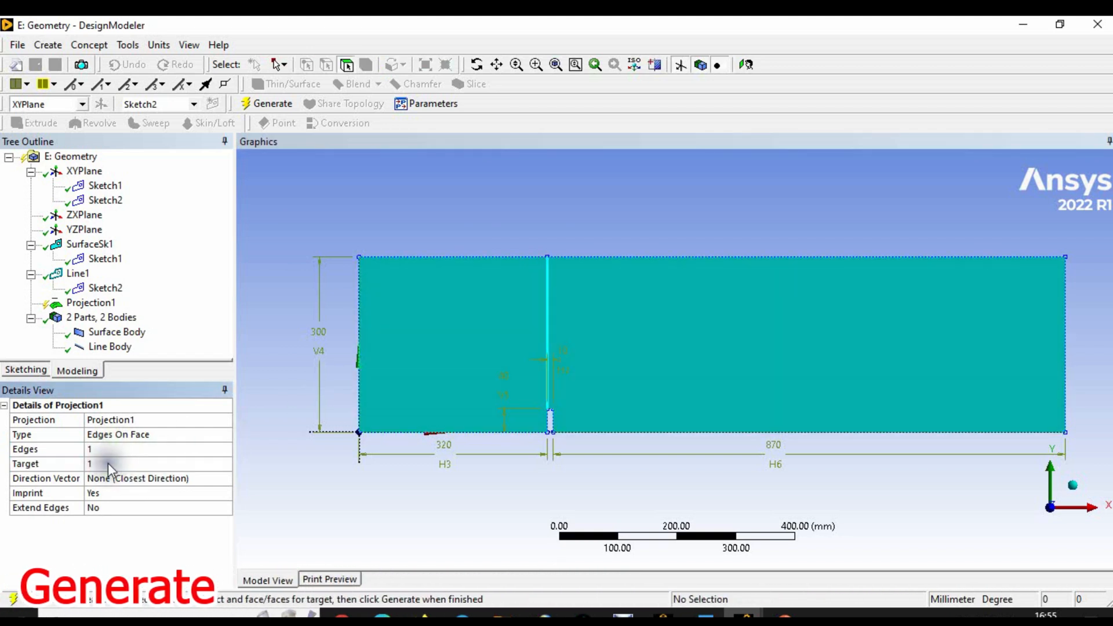
{"action": "left_click", "coordinate": [267, 104]}
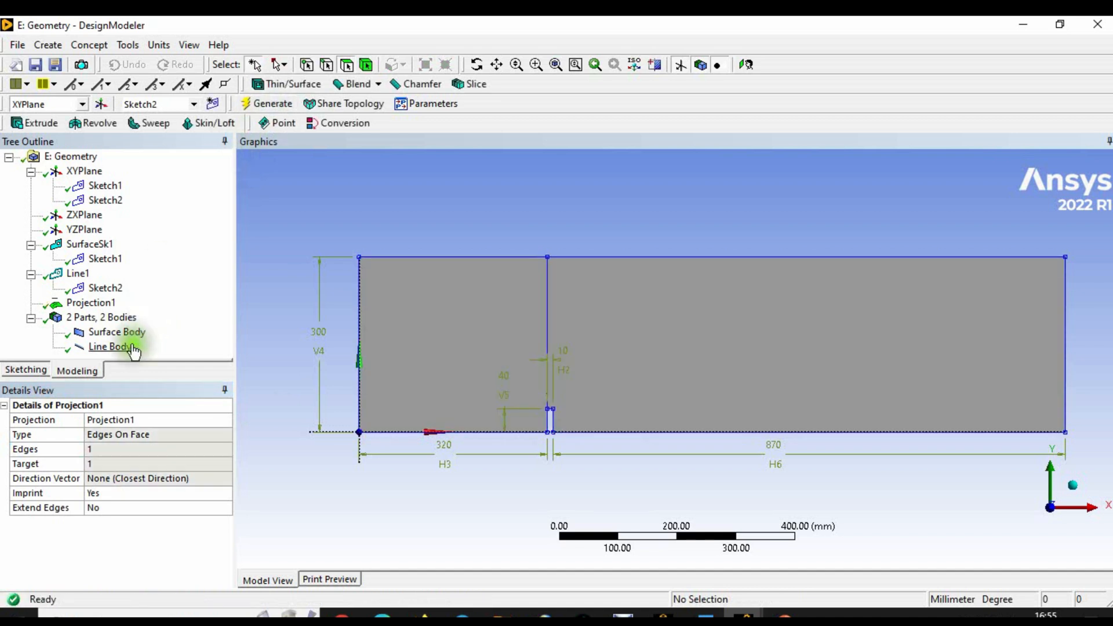
{"action": "left_click", "coordinate": [471, 348]}
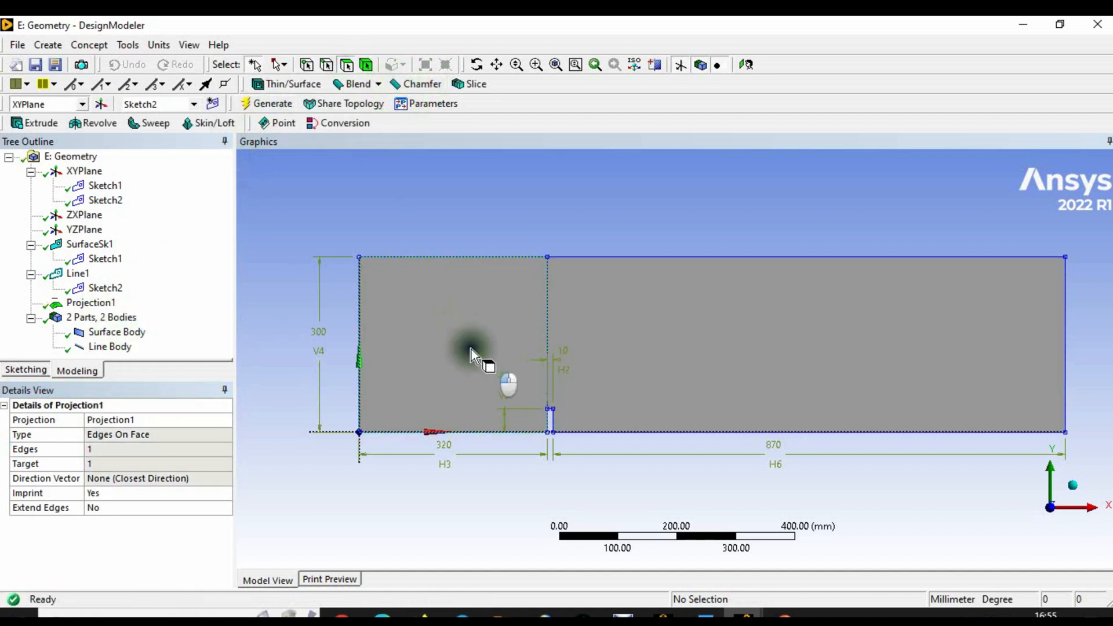
{"action": "left_click", "coordinate": [631, 347]}
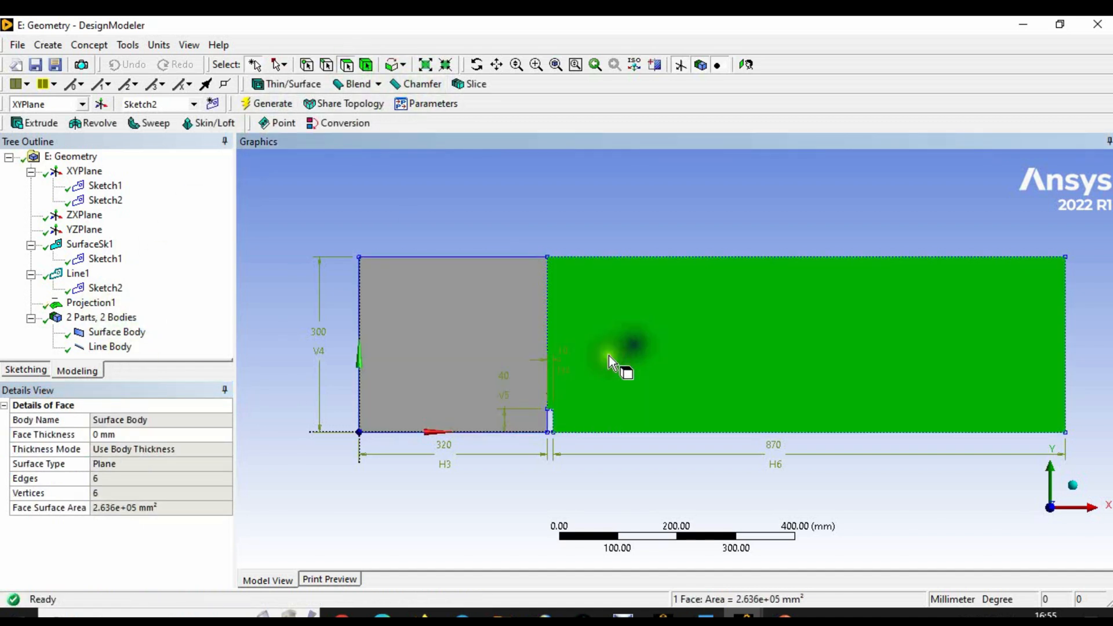
{"action": "left_click", "coordinate": [408, 338]}
{"action": "left_click", "coordinate": [297, 300]}
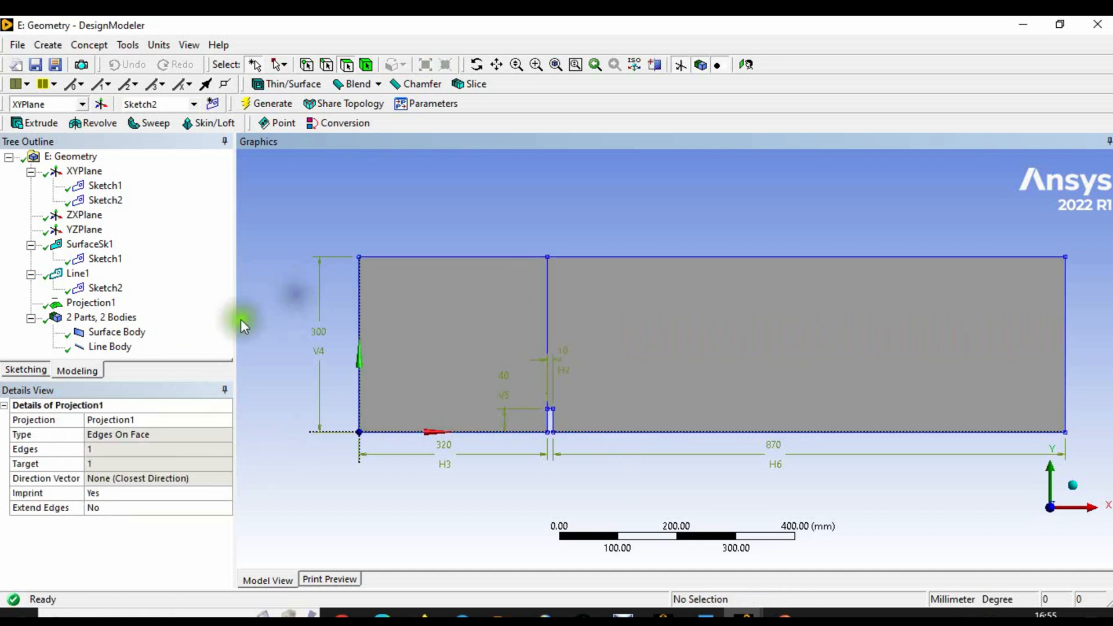
Add a third sketch on the XYPlane and draw a vertical line from the obstacle's upper-right corner to the channel's top wall.
{"action": "left_click", "coordinate": [91, 173]}
{"action": "left_click", "coordinate": [213, 103]}
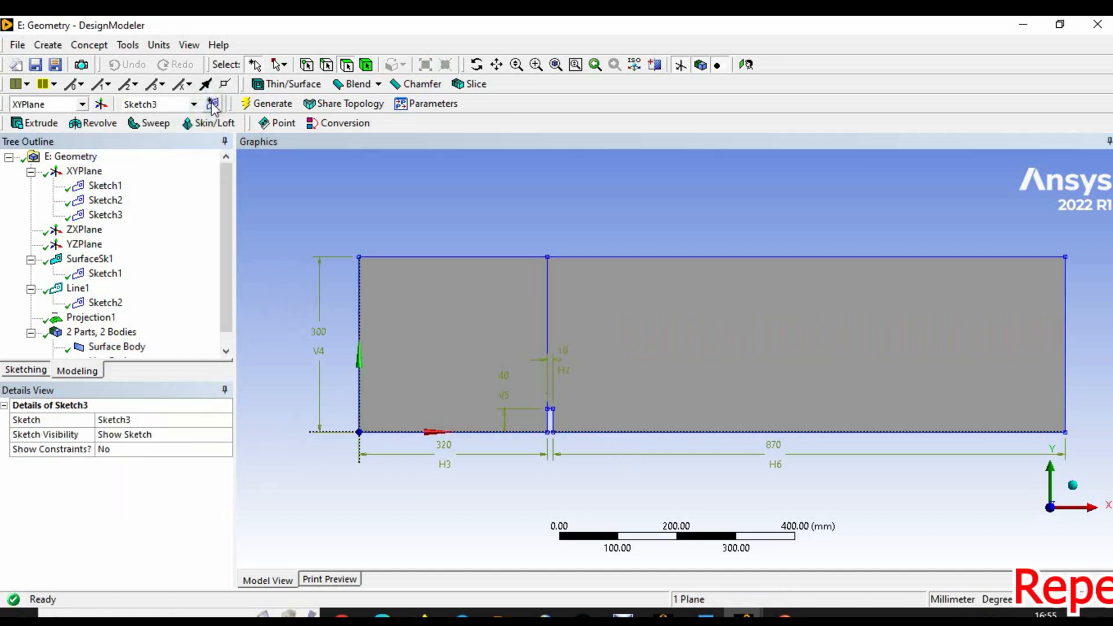
{"action": "left_click", "coordinate": [110, 216]}
{"action": "left_click", "coordinate": [49, 370]}
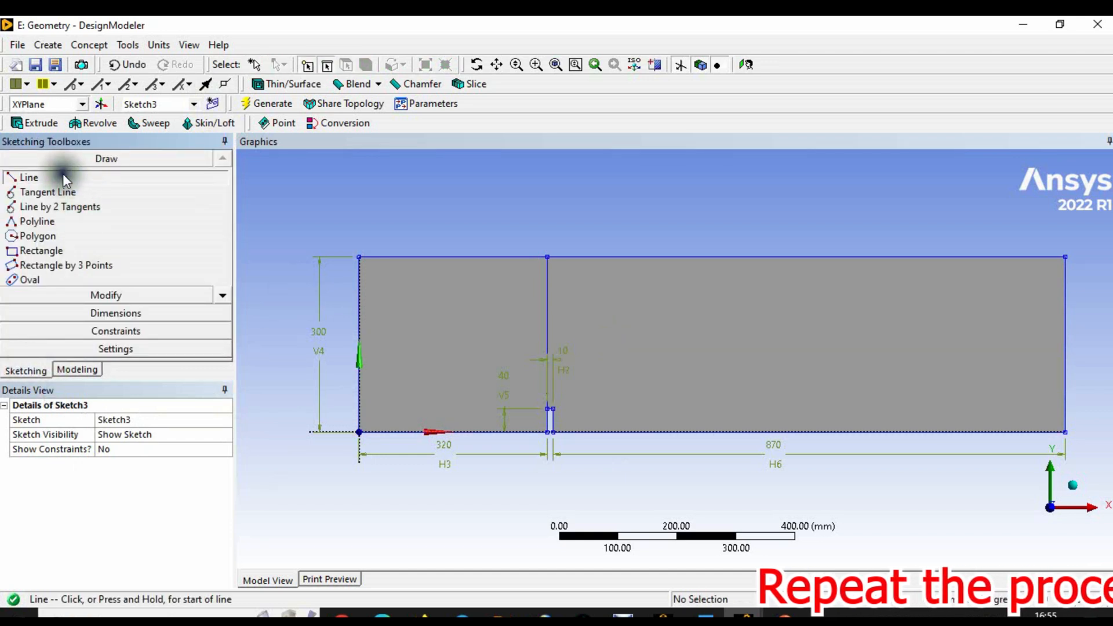
{"action": "scroll", "coordinate": [561, 390], "scroll_direction": "up", "scroll_amount": 3}
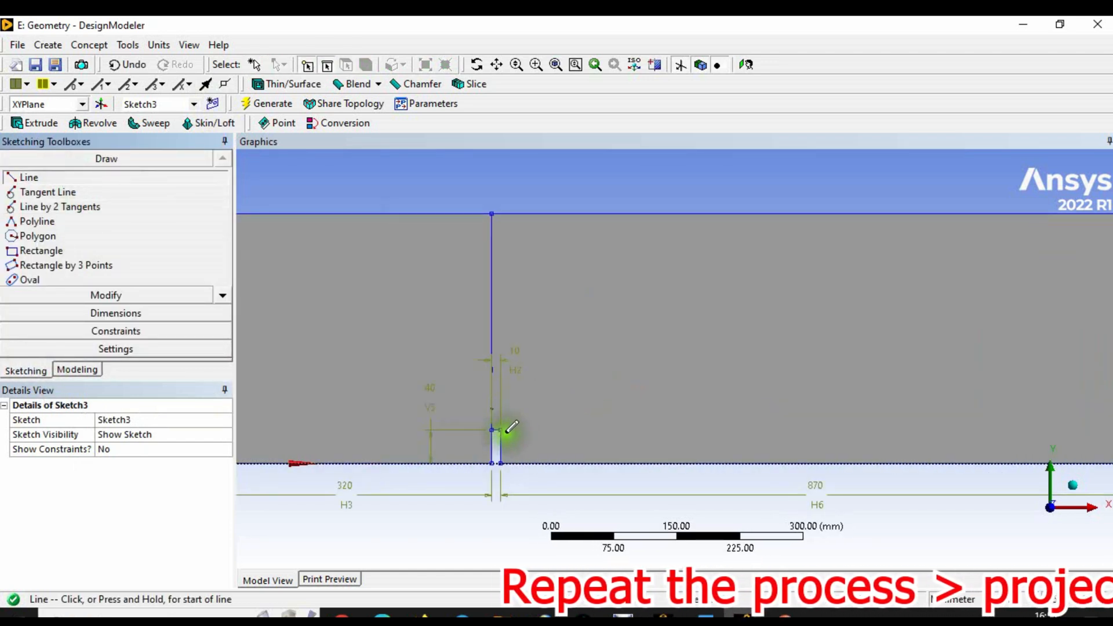
{"action": "left_click", "coordinate": [501, 428]}
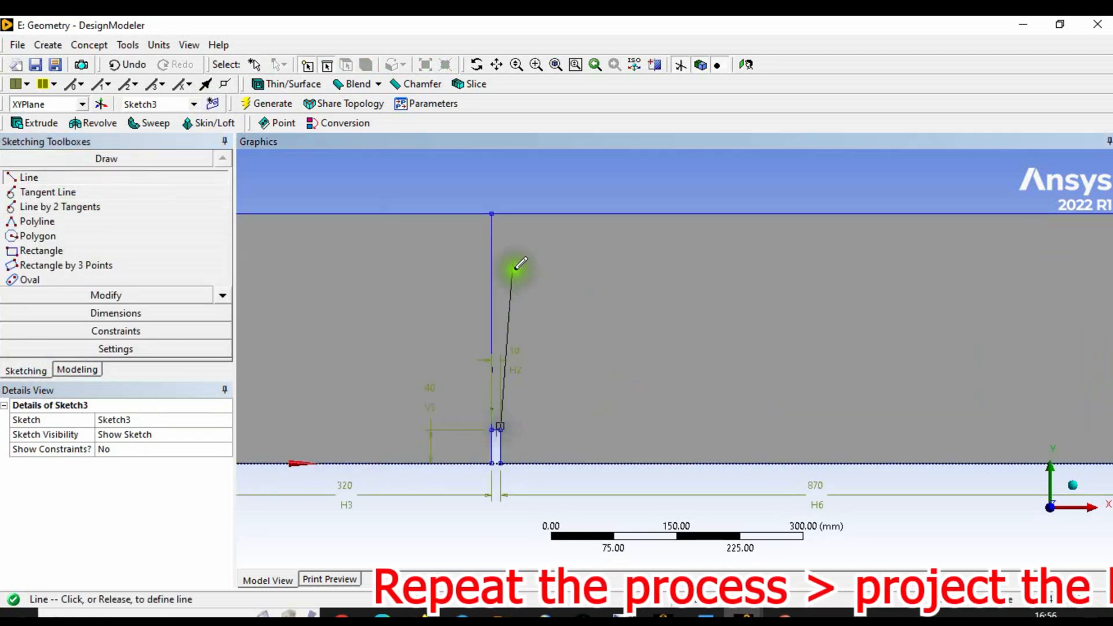
{"action": "left_click", "coordinate": [501, 214]}
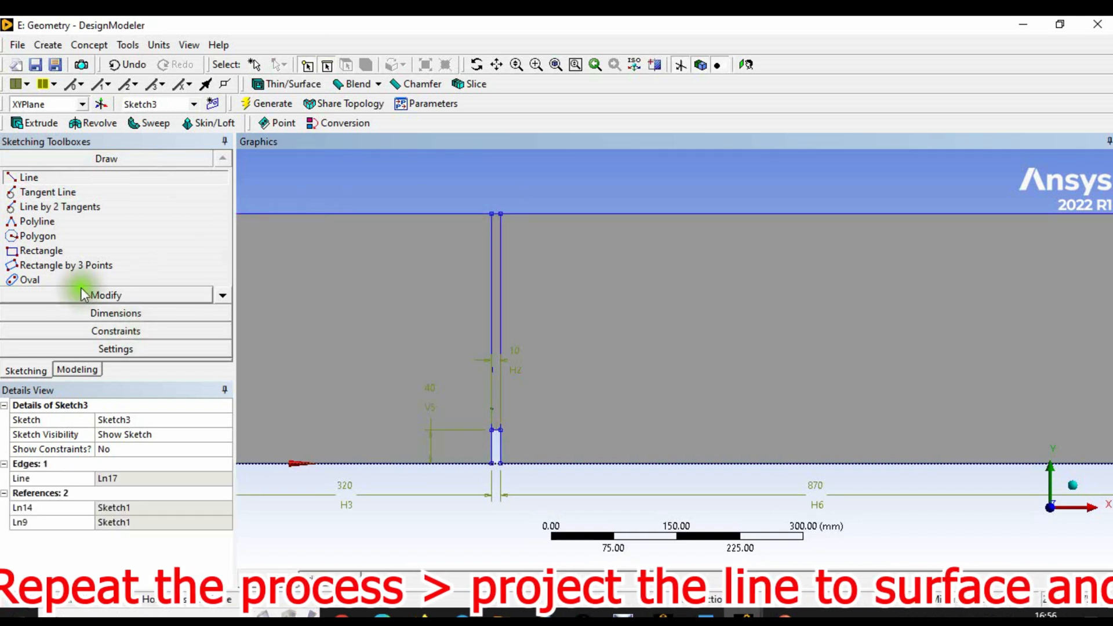
Create a Lines From Sketches feature with Sketch3 as its base object and generate it.
{"action": "left_click", "coordinate": [78, 371]}
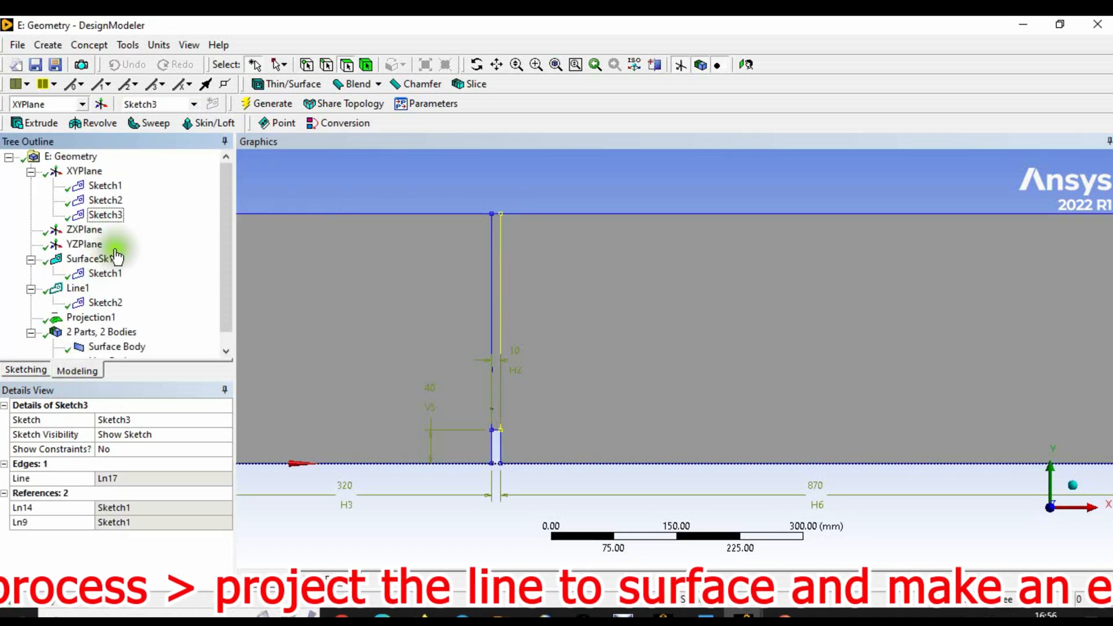
{"action": "left_click", "coordinate": [105, 214]}
{"action": "left_click", "coordinate": [90, 45]}
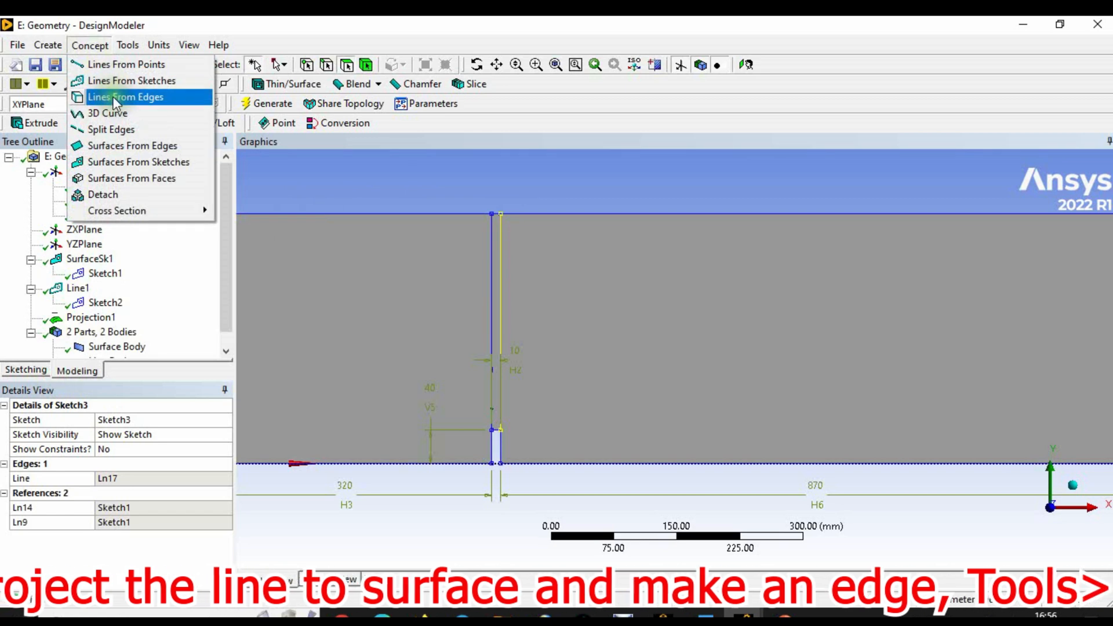
{"action": "left_click", "coordinate": [122, 80]}
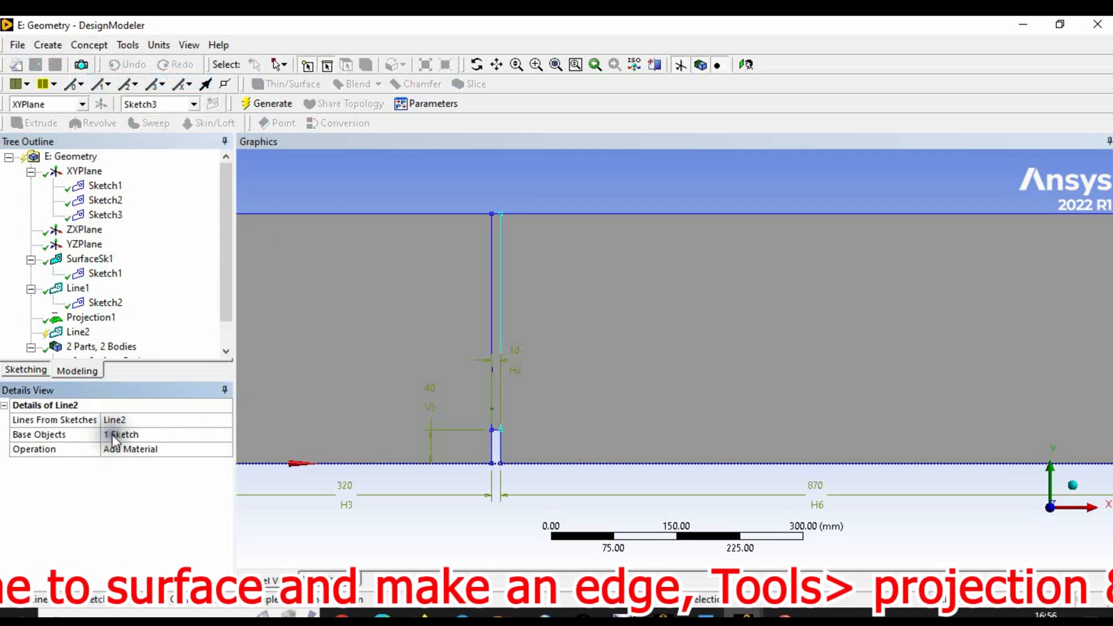
{"action": "left_click", "coordinate": [265, 104]}
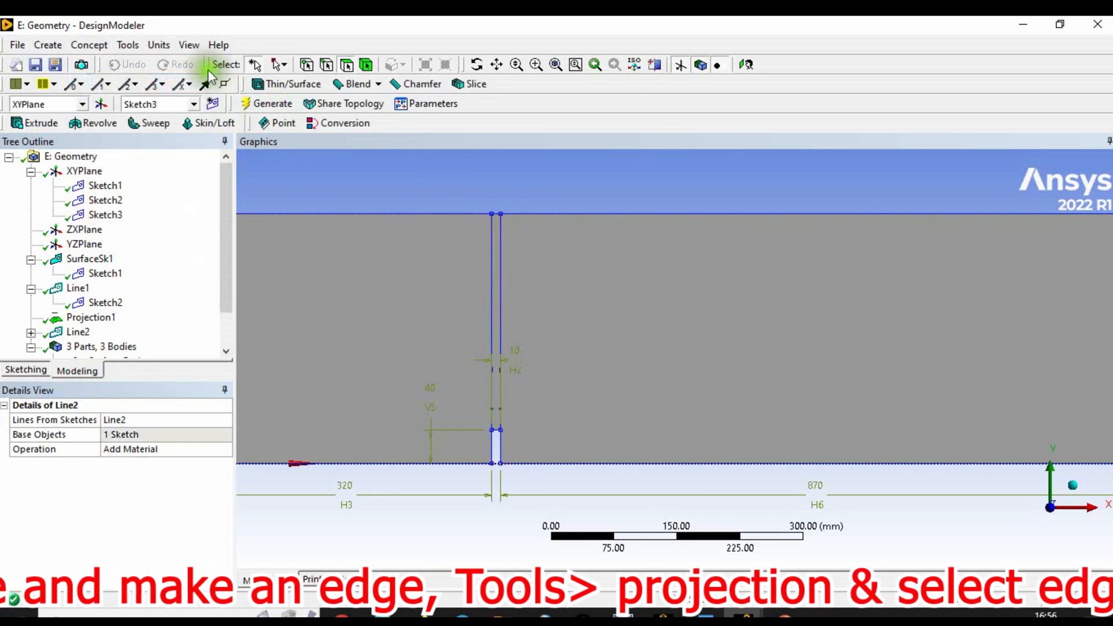
Project the line above the obstacle's upper-right corner onto the downstream face with Edges On Face, generate it and check the split faces.
{"action": "left_click", "coordinate": [128, 45]}
{"action": "left_click", "coordinate": [180, 329]}
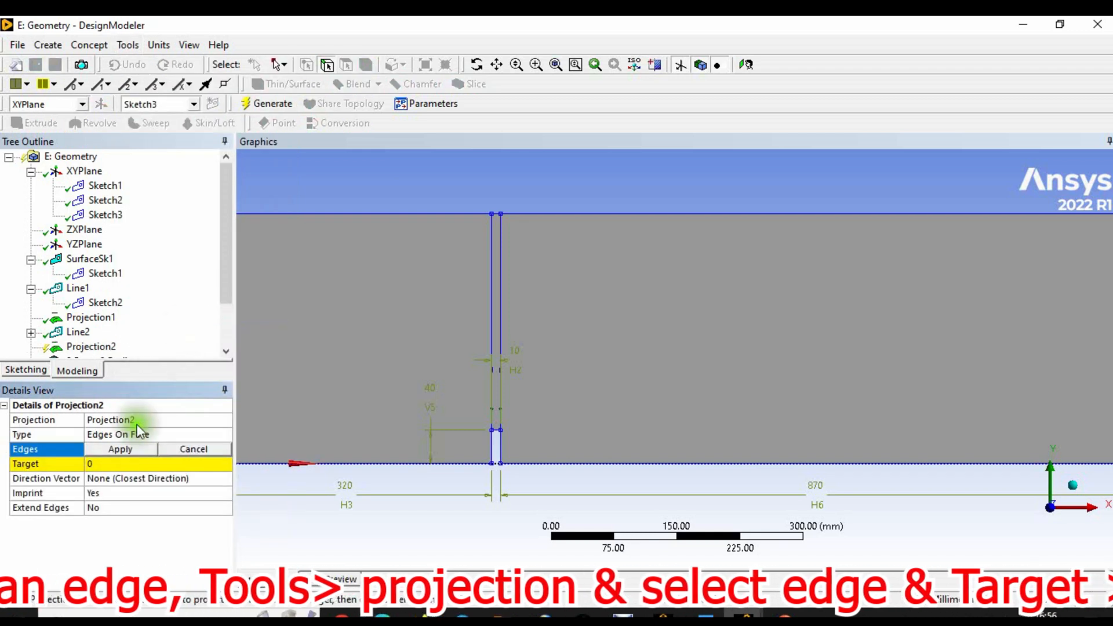
{"action": "left_click", "coordinate": [500, 331]}
{"action": "left_click", "coordinate": [153, 449]}
{"action": "left_click", "coordinate": [113, 464]}
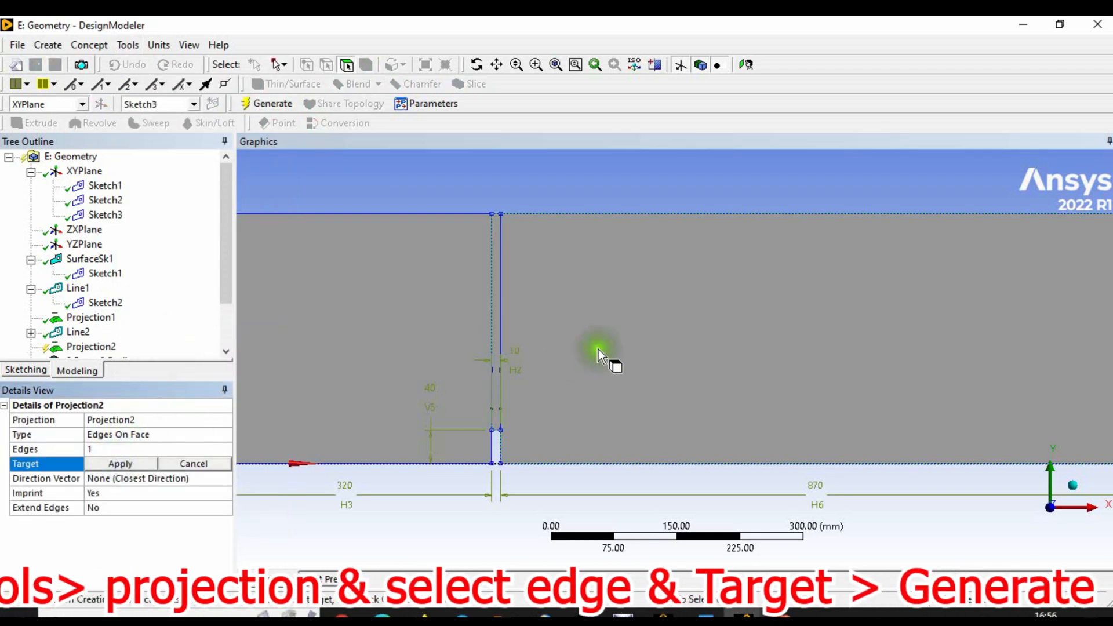
{"action": "left_click", "coordinate": [597, 348]}
{"action": "left_click", "coordinate": [104, 464]}
{"action": "left_click", "coordinate": [276, 104]}
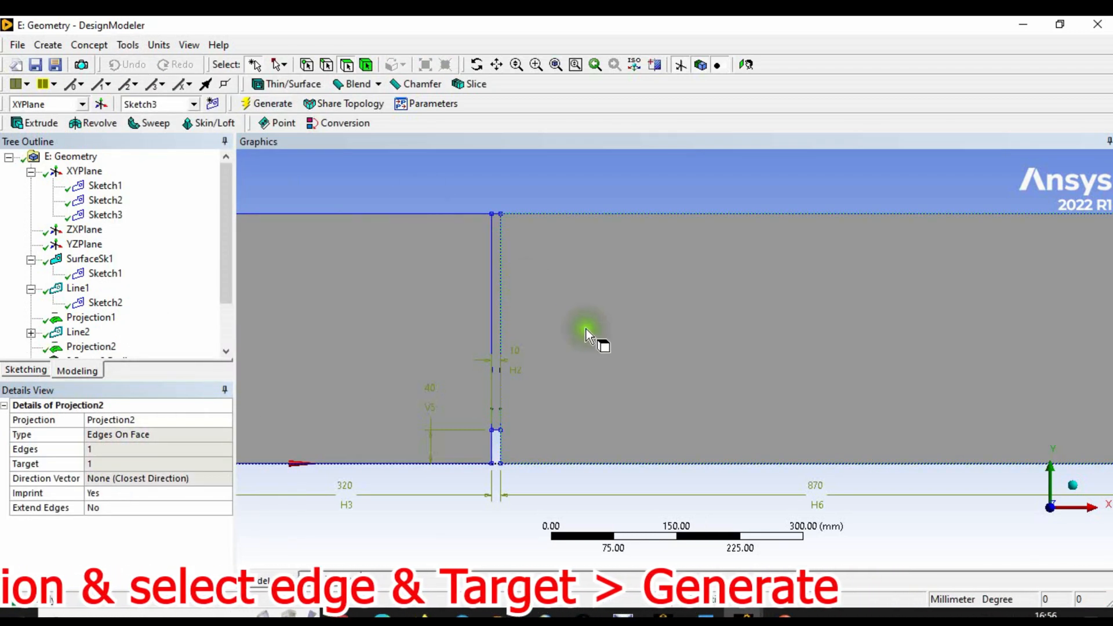
{"action": "left_click", "coordinate": [586, 328]}
{"action": "left_click", "coordinate": [447, 334]}
{"action": "left_click", "coordinate": [496, 322]}
{"action": "left_click", "coordinate": [562, 325]}
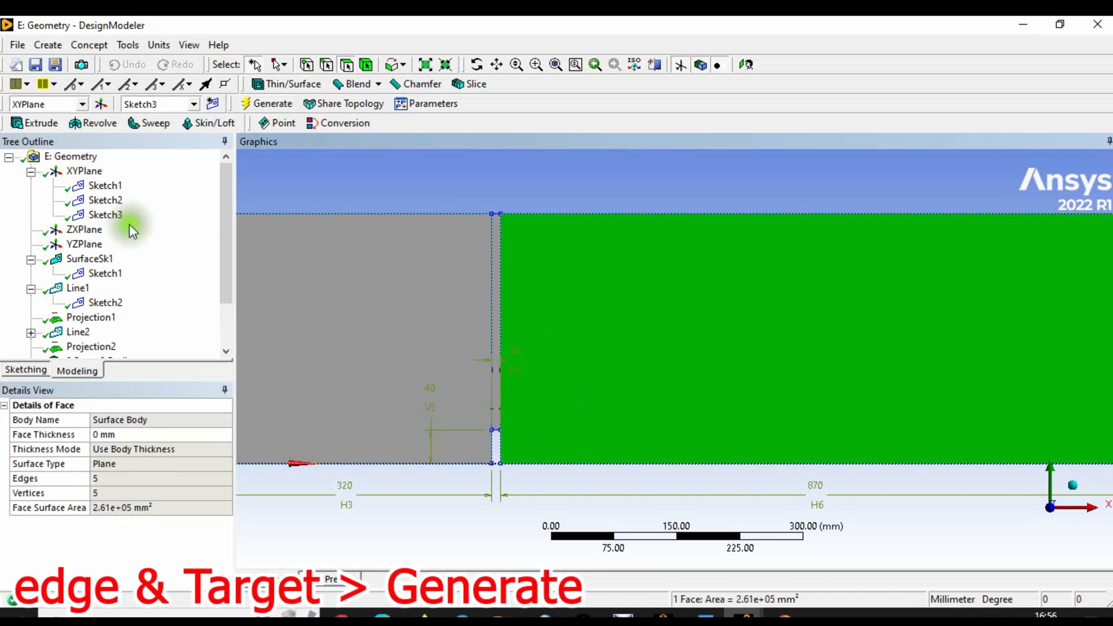
{"action": "left_click", "coordinate": [409, 180]}
Add a fourth sketch on the XYPlane and draw a horizontal line from the obstacle's upper-left corner to the channel's left edge.
{"action": "scroll", "coordinate": [719, 298], "scroll_direction": "up", "scroll_amount": 3}
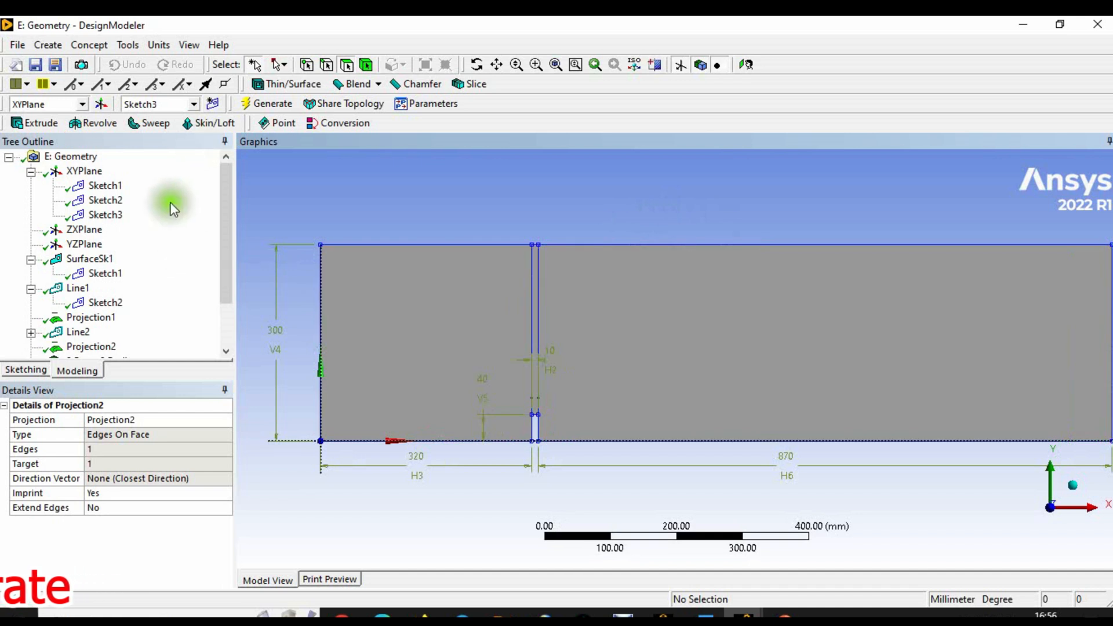
{"action": "left_click", "coordinate": [213, 104]}
{"action": "left_click", "coordinate": [110, 232]}
{"action": "left_click", "coordinate": [27, 369]}
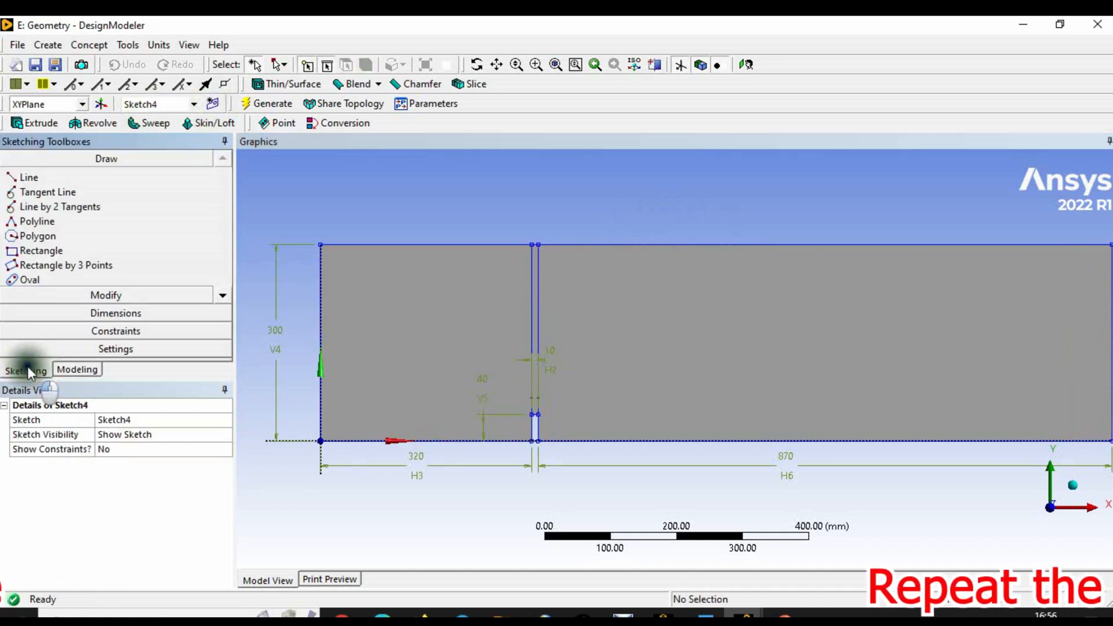
{"action": "left_click", "coordinate": [33, 175]}
{"action": "left_click", "coordinate": [532, 414]}
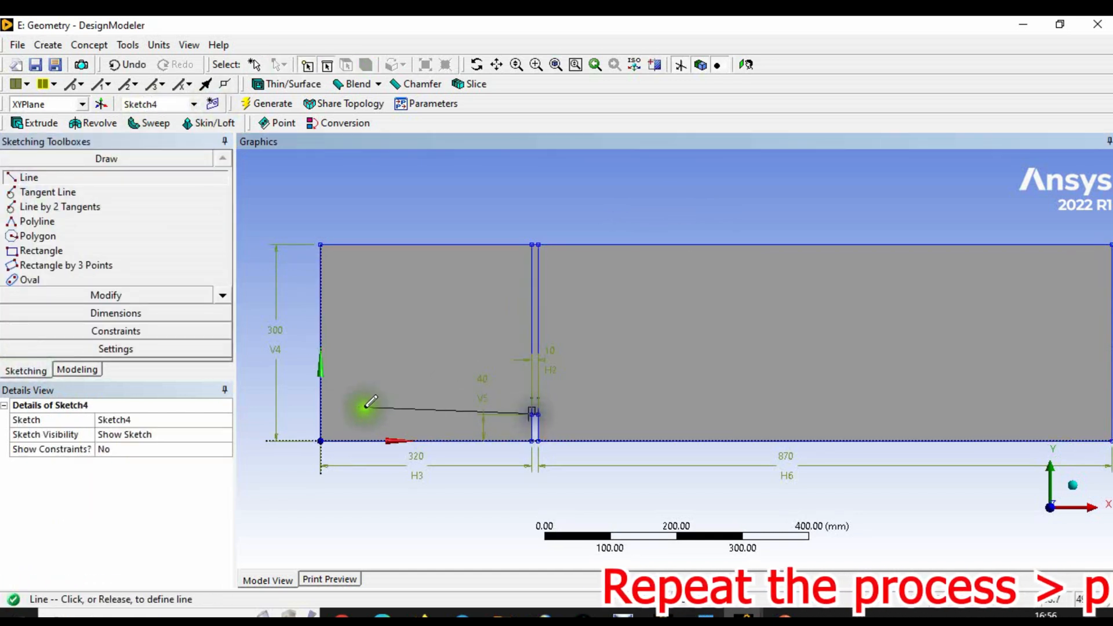
{"action": "left_click", "coordinate": [321, 413]}
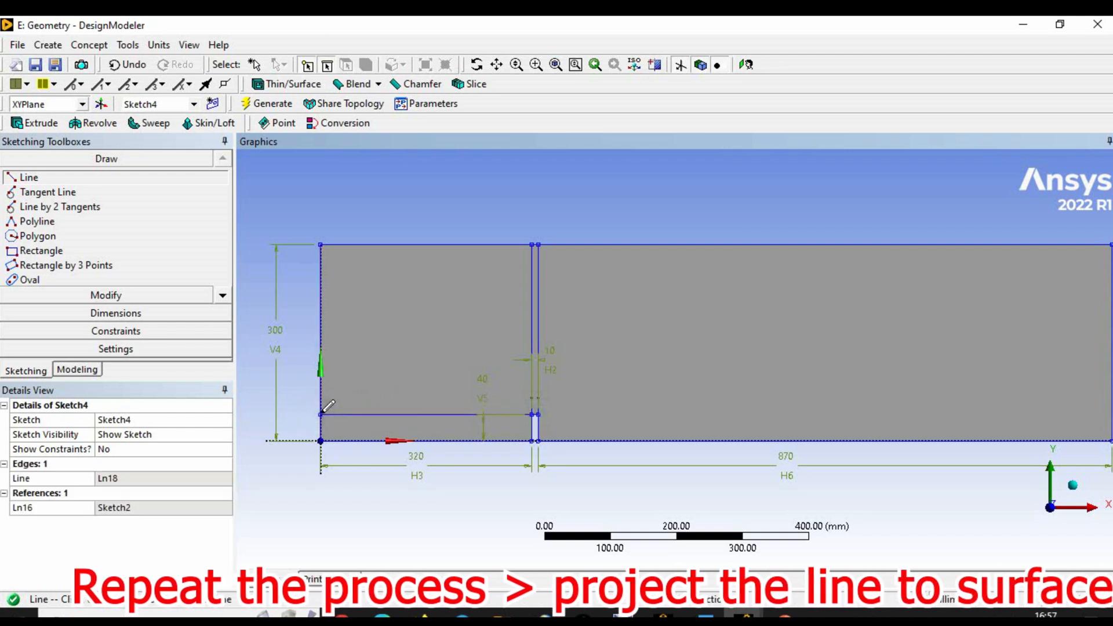
Create a Lines From Sketches feature with Sketch4 as its base object and generate it.
{"action": "left_click", "coordinate": [96, 372]}
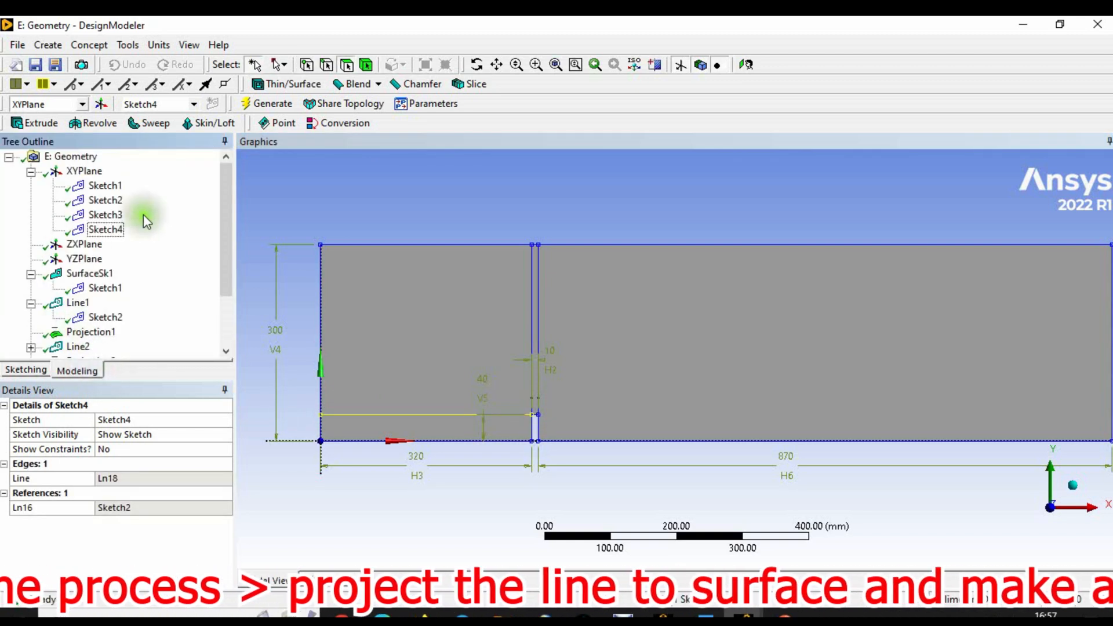
{"action": "left_click", "coordinate": [88, 44]}
{"action": "left_click", "coordinate": [114, 80]}
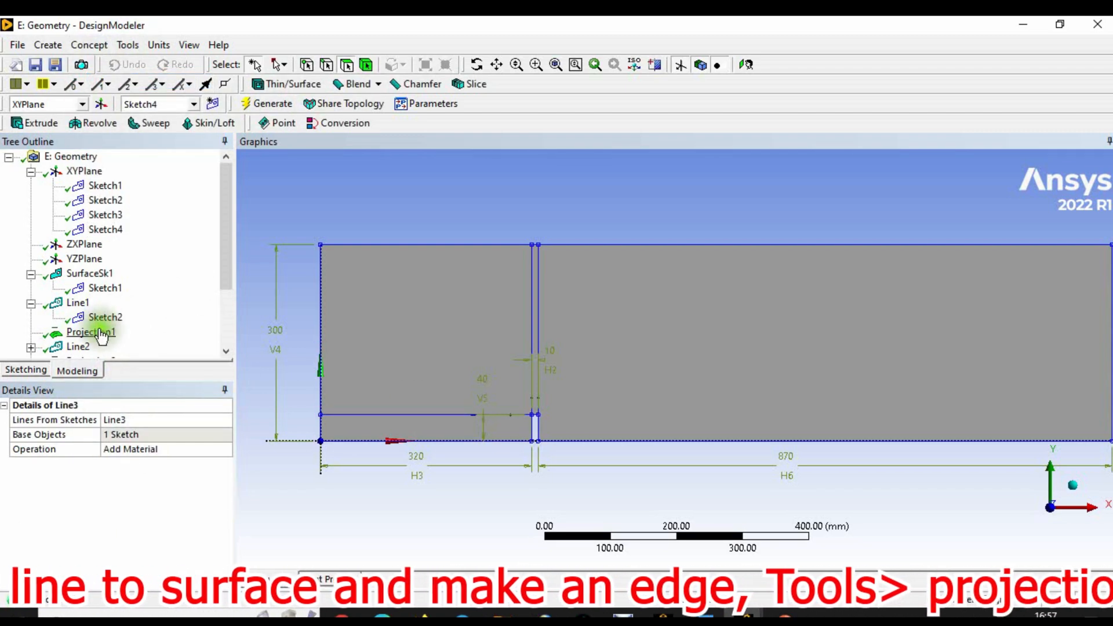
Project the horizontal line onto the face upstream of the obstacle with Edges On Face, generate it and check the split faces.
{"action": "left_click", "coordinate": [128, 45]}
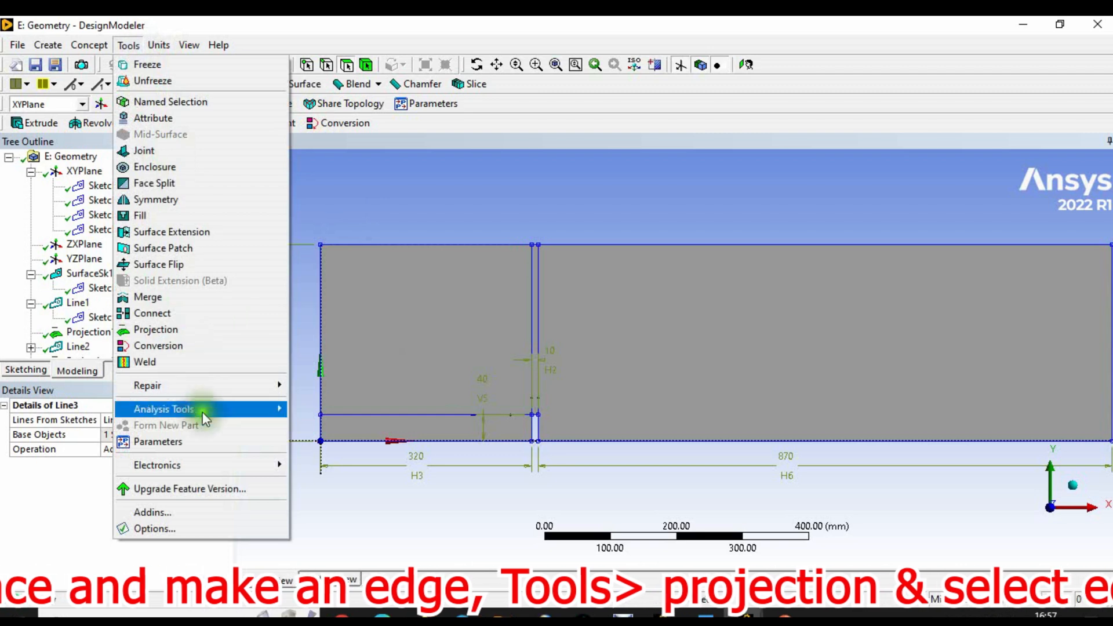
{"action": "left_click", "coordinate": [172, 329]}
{"action": "left_click", "coordinate": [442, 413]}
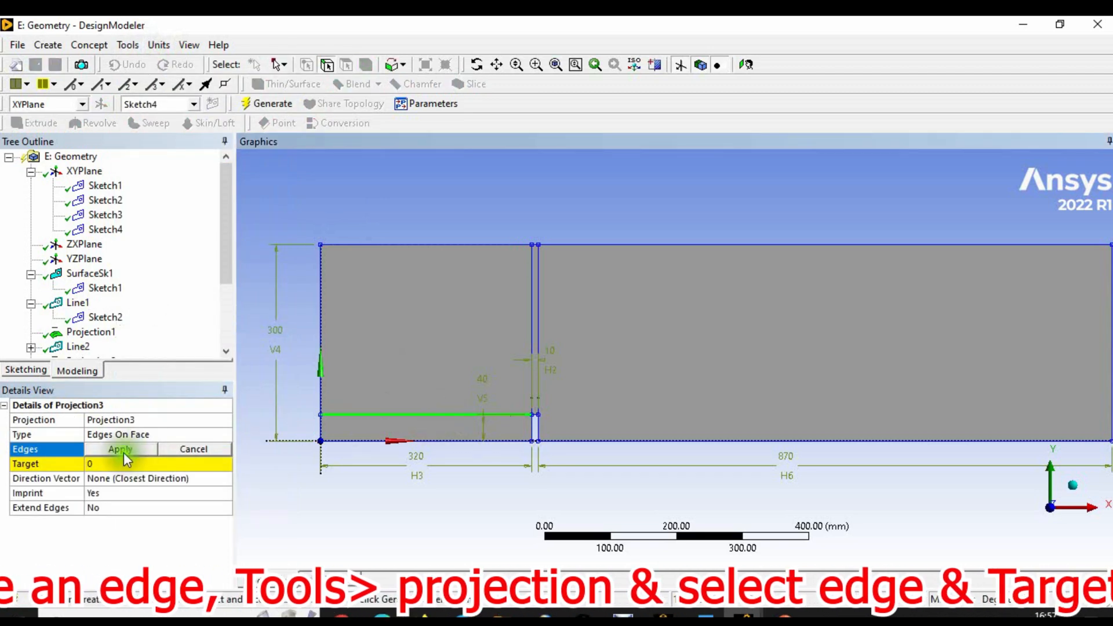
{"action": "left_click", "coordinate": [120, 449]}
{"action": "left_click", "coordinate": [426, 342]}
{"action": "left_click", "coordinate": [107, 464]}
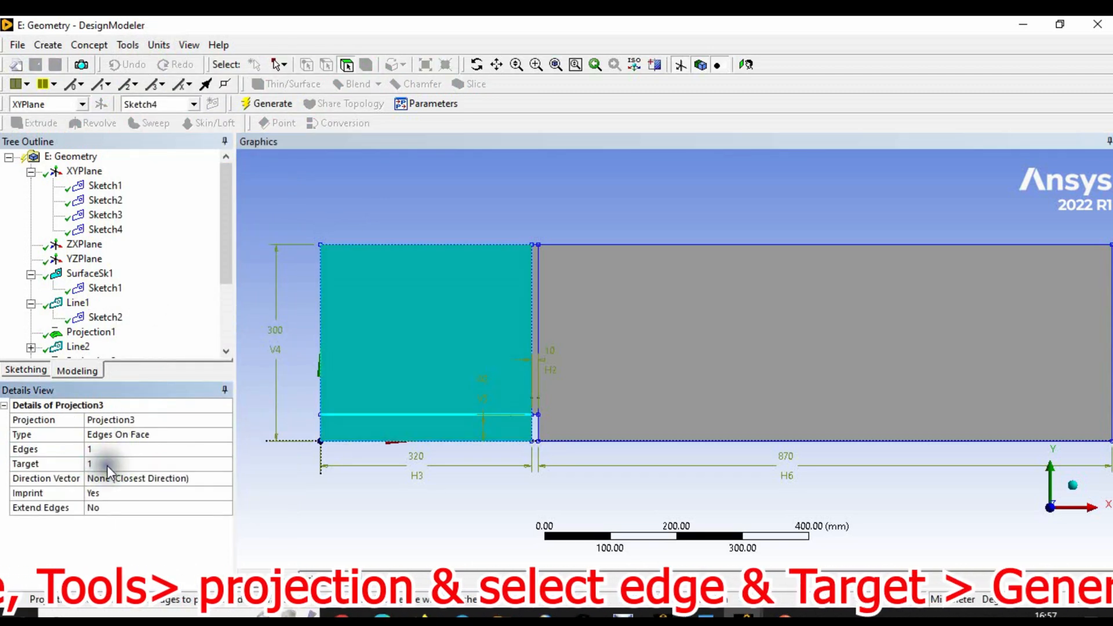
{"action": "left_click", "coordinate": [275, 105]}
{"action": "left_click", "coordinate": [419, 425]}
{"action": "left_click", "coordinate": [435, 389]}
{"action": "left_click", "coordinate": [602, 385]}
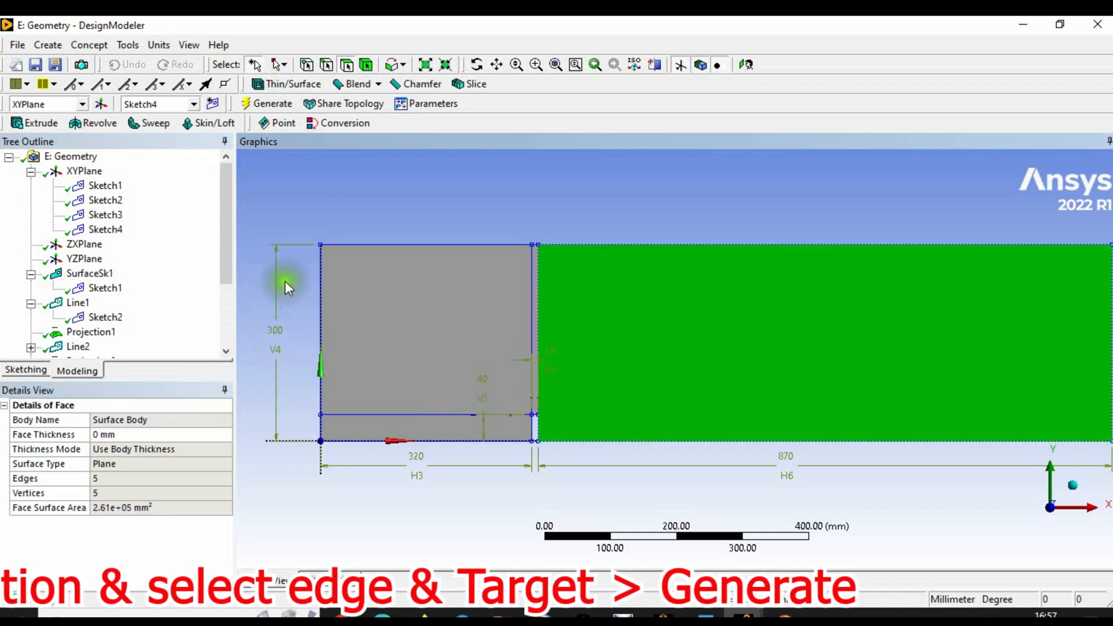
Add a fifth sketch on the XYPlane and draw a horizontal line from the obstacle's upper-right corner to the channel's right edge.
{"action": "left_click", "coordinate": [285, 210]}
{"action": "left_click", "coordinate": [212, 103]}
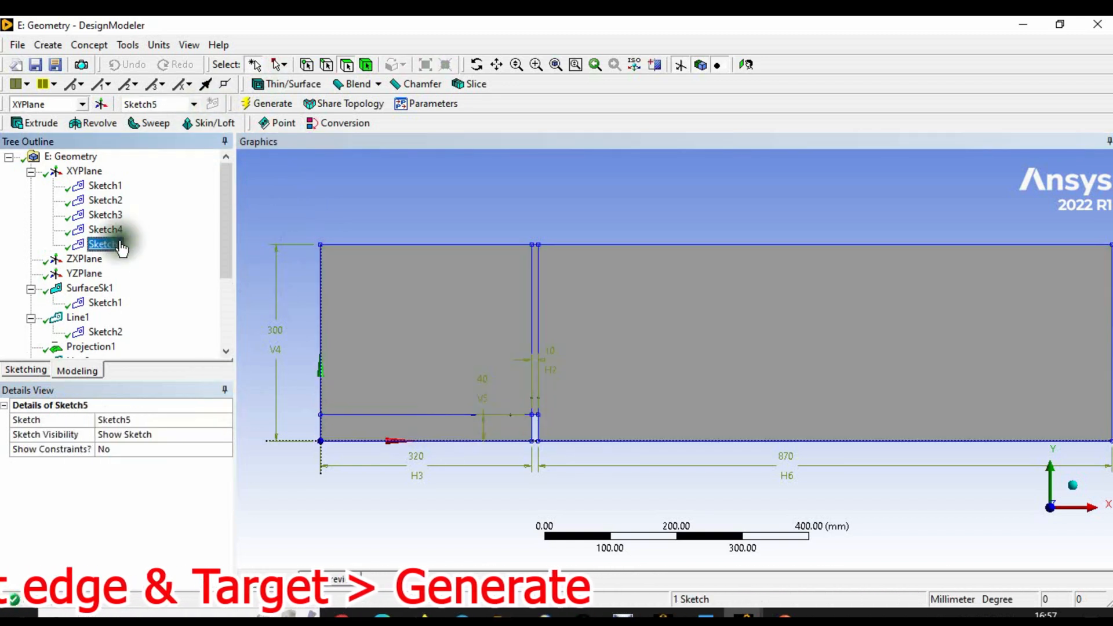
{"action": "left_click", "coordinate": [25, 370]}
{"action": "left_click", "coordinate": [60, 180]}
{"action": "scroll", "coordinate": [811, 335], "scroll_direction": "down", "scroll_amount": 1}
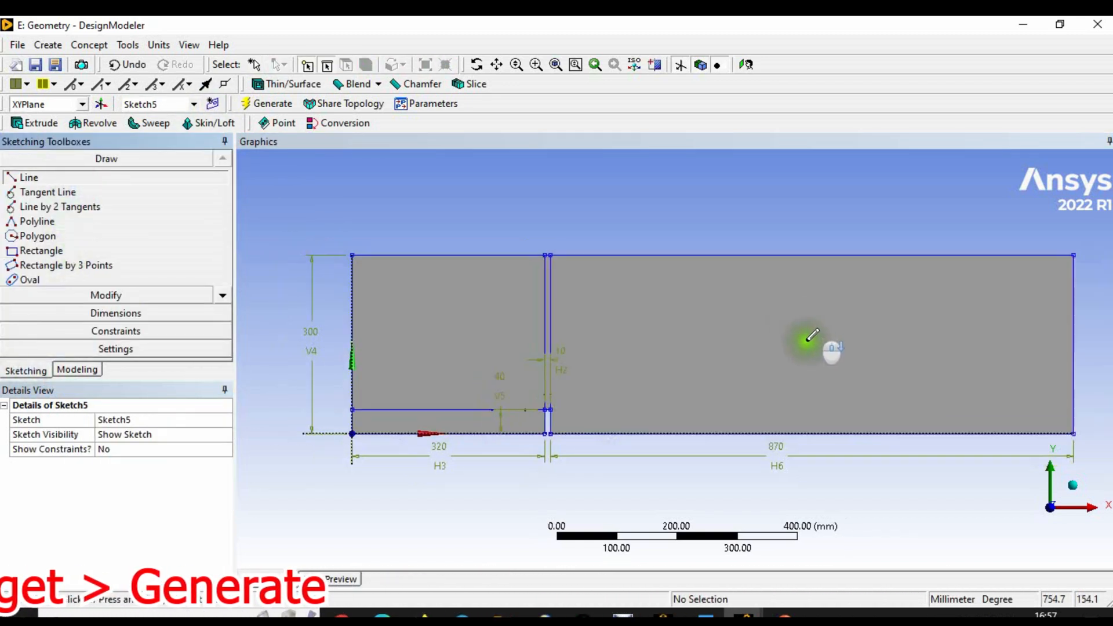
{"action": "left_click", "coordinate": [548, 408]}
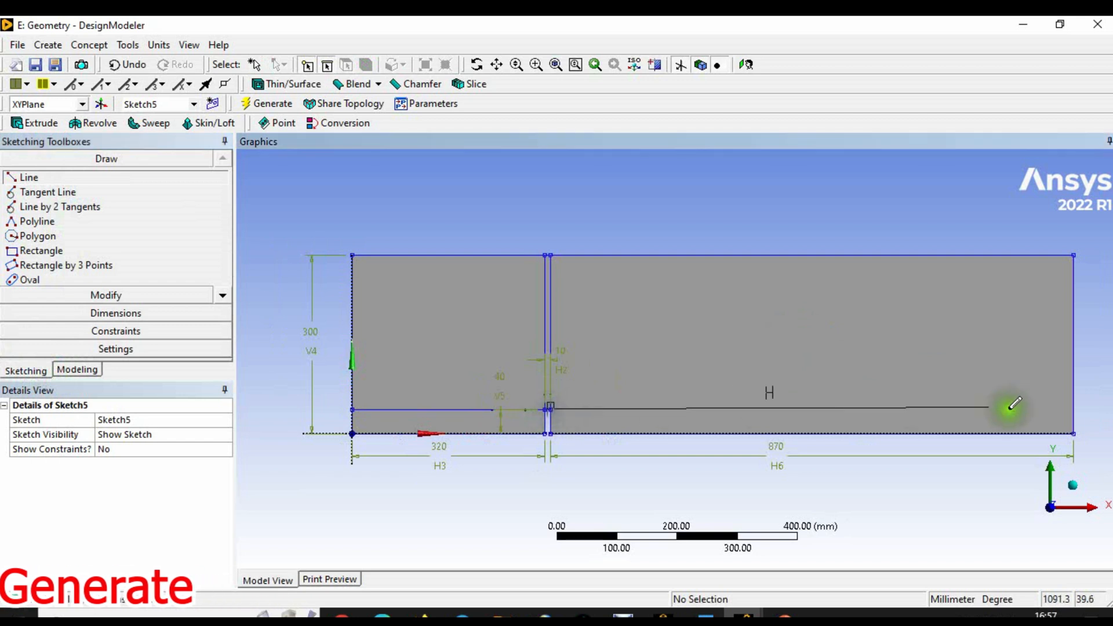
{"action": "left_click", "coordinate": [1073, 408]}
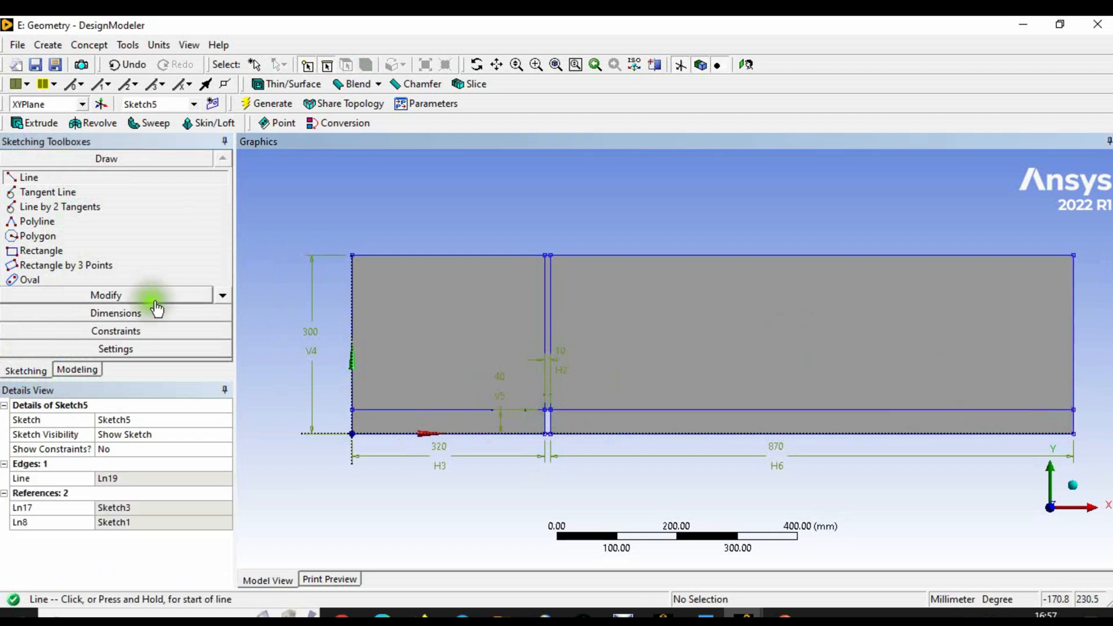
Create a Lines From Sketches feature with Sketch5 as its base object and generate it.
{"action": "left_click", "coordinate": [77, 370]}
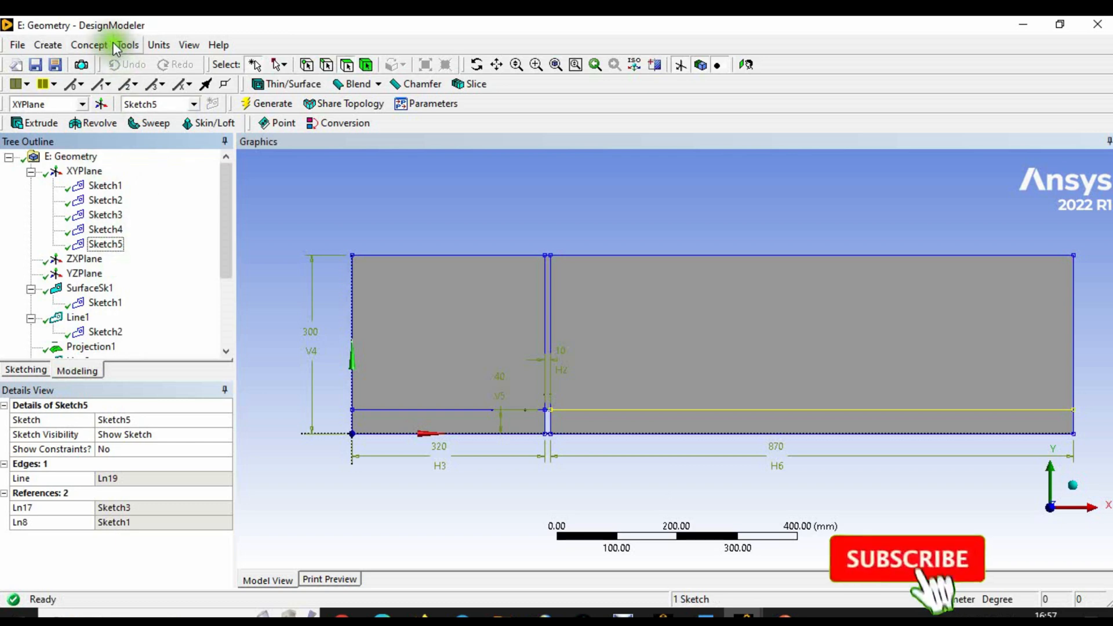
{"action": "left_click", "coordinate": [87, 46]}
{"action": "left_click", "coordinate": [132, 81]}
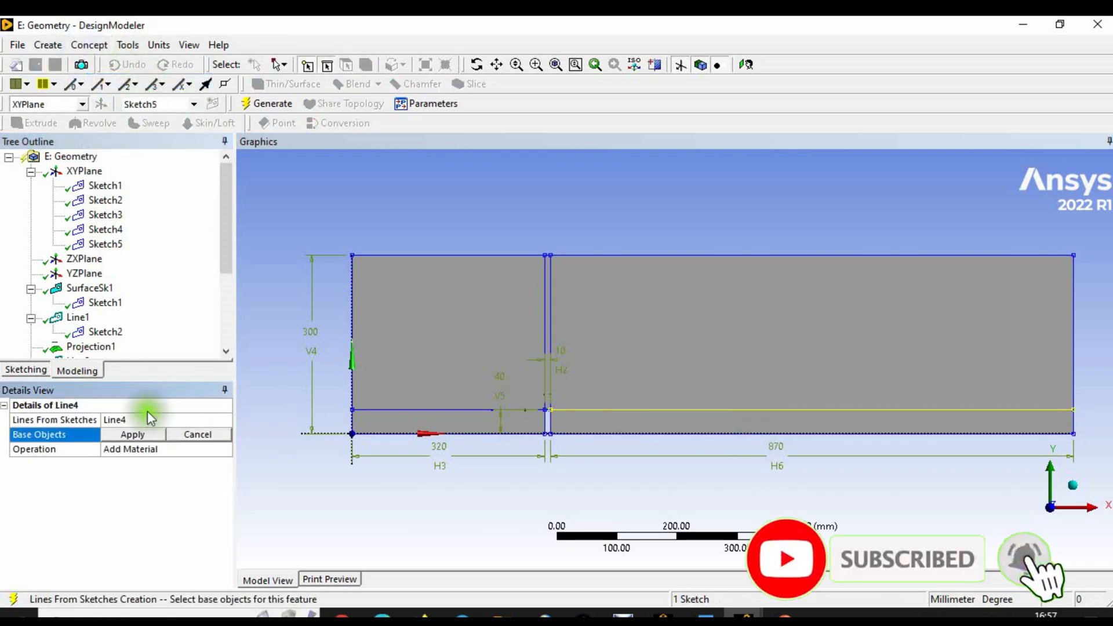
{"action": "left_click", "coordinate": [266, 103]}
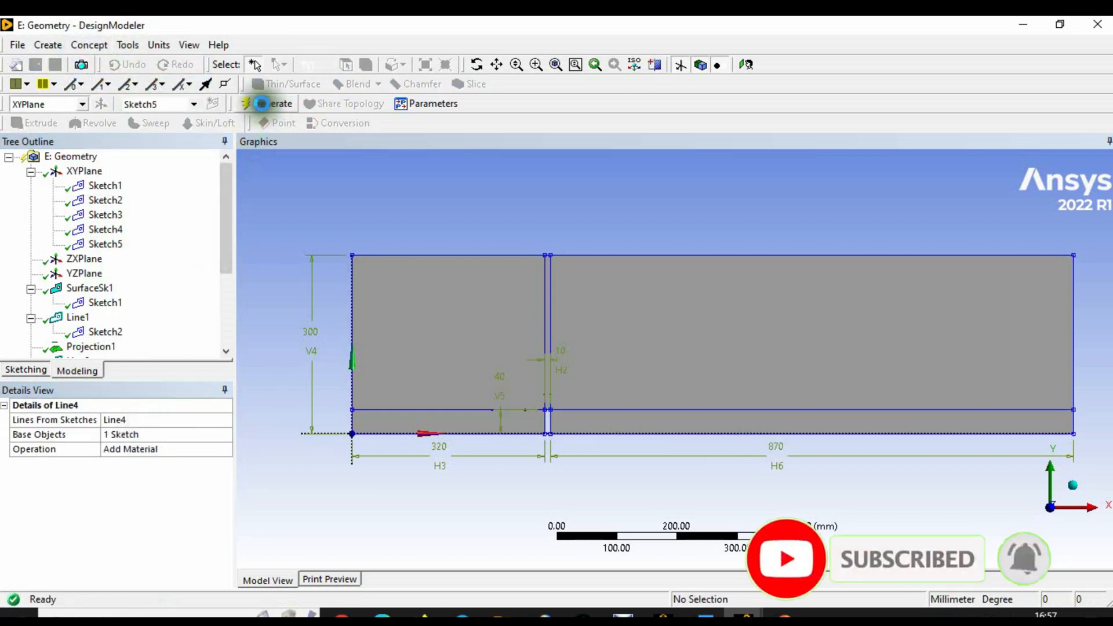
Project the new horizontal line onto the face downstream of the obstacle with Edges On Face, generate it and check the split faces.
{"action": "left_click", "coordinate": [133, 42]}
{"action": "left_click", "coordinate": [161, 328]}
{"action": "left_click", "coordinate": [640, 410]}
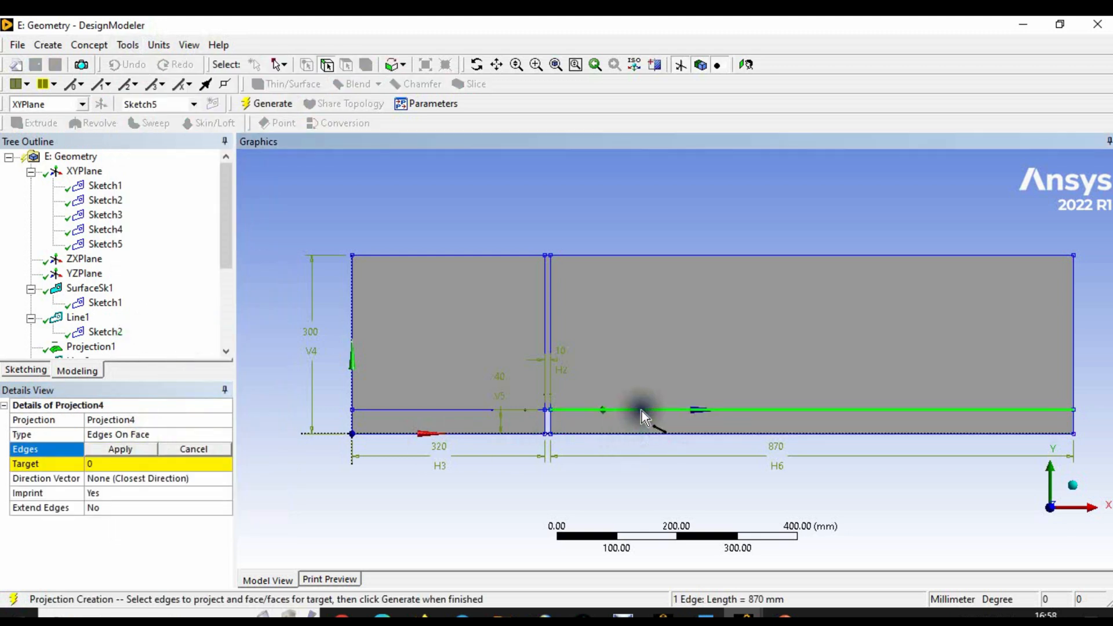
{"action": "left_click", "coordinate": [122, 449]}
{"action": "left_click", "coordinate": [559, 426]}
{"action": "left_click", "coordinate": [123, 463]}
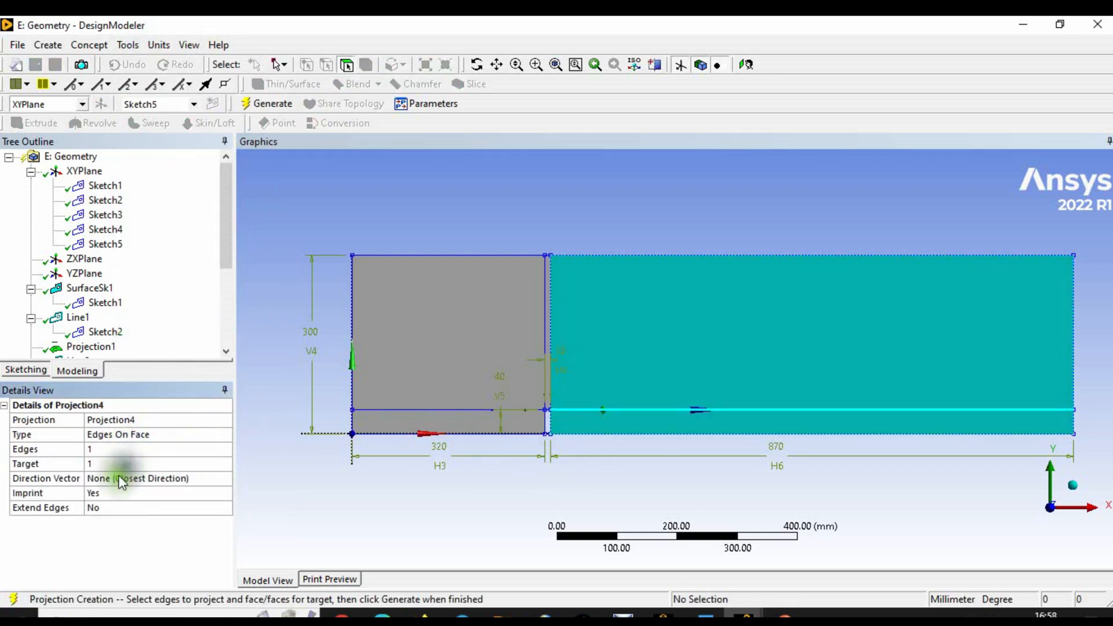
{"action": "left_click", "coordinate": [269, 106]}
{"action": "left_click", "coordinate": [429, 327]}
{"action": "left_click", "coordinate": [549, 326]}
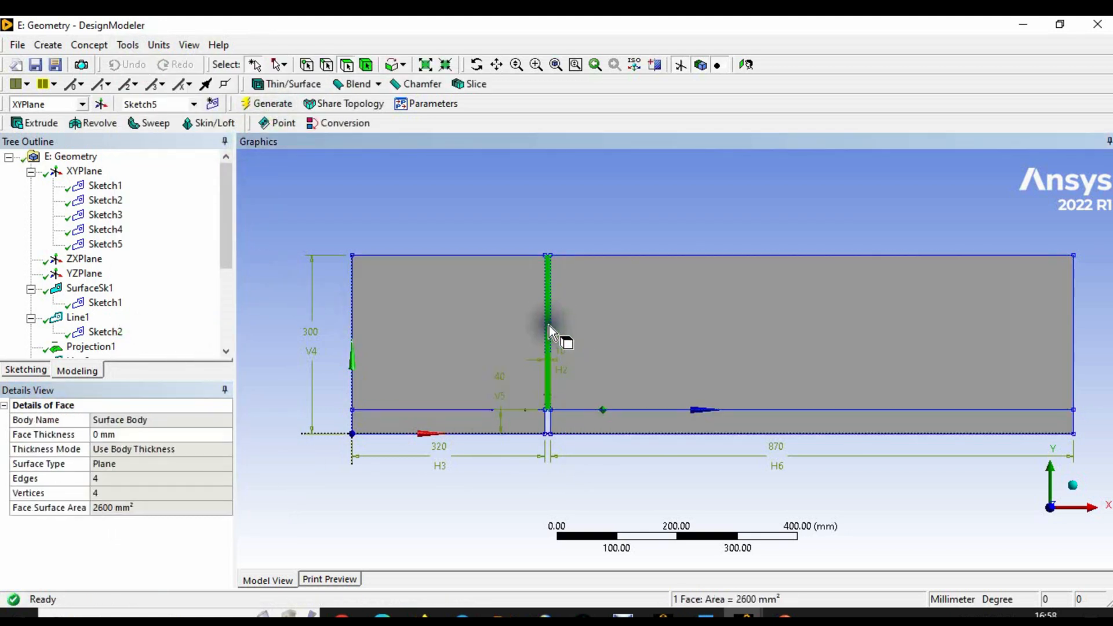
{"action": "left_click", "coordinate": [667, 406]}
{"action": "left_click", "coordinate": [678, 422]}
{"action": "left_click", "coordinate": [469, 418]}
{"action": "left_click", "coordinate": [683, 192]}
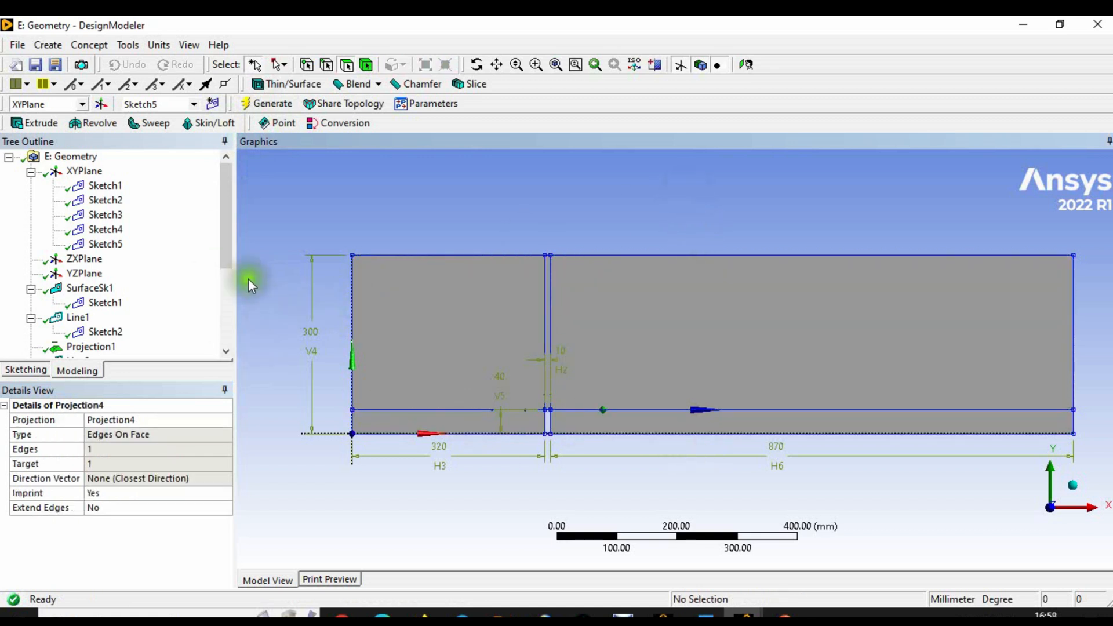
Look over the feature tree and save the project.
{"action": "left_click_drag", "start_coordinate": [225, 227], "coordinate": [223, 265]}
{"action": "left_click", "coordinate": [218, 45]}
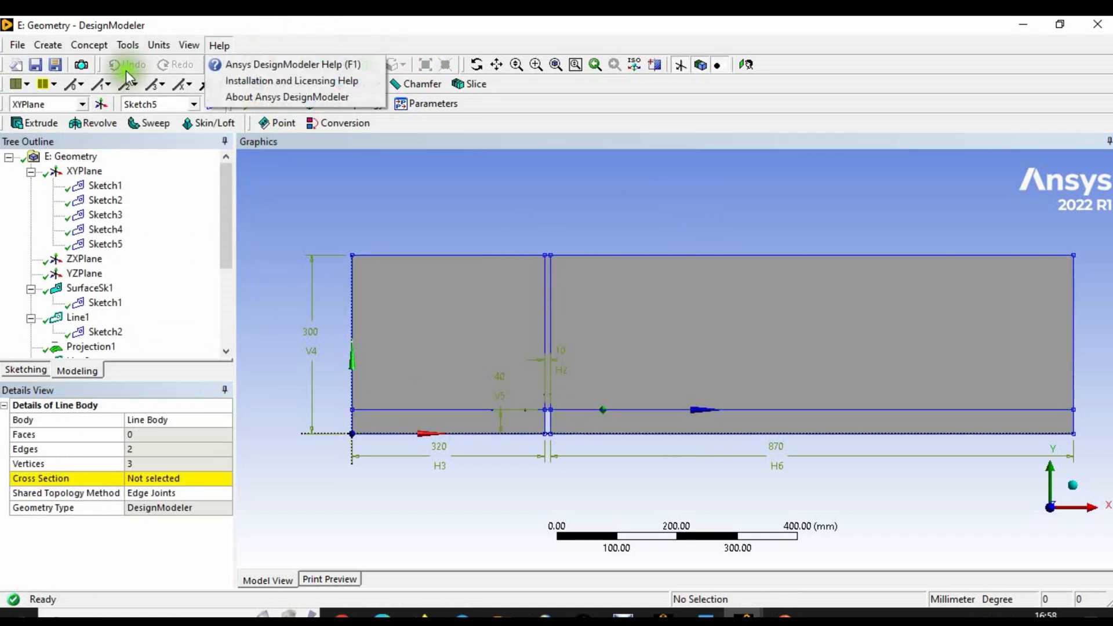
{"action": "left_click", "coordinate": [38, 67]}
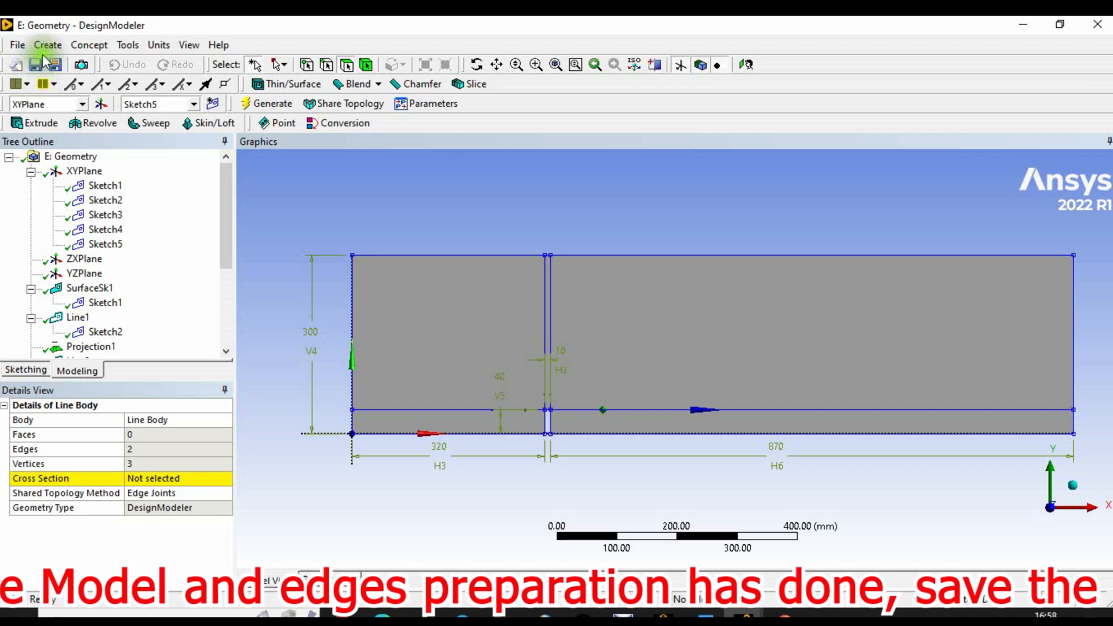
Start exporting the geometry and create a Desktop folder named "exrcise on 2D flow domian x marine instutution" for it.
{"action": "left_click", "coordinate": [17, 45]}
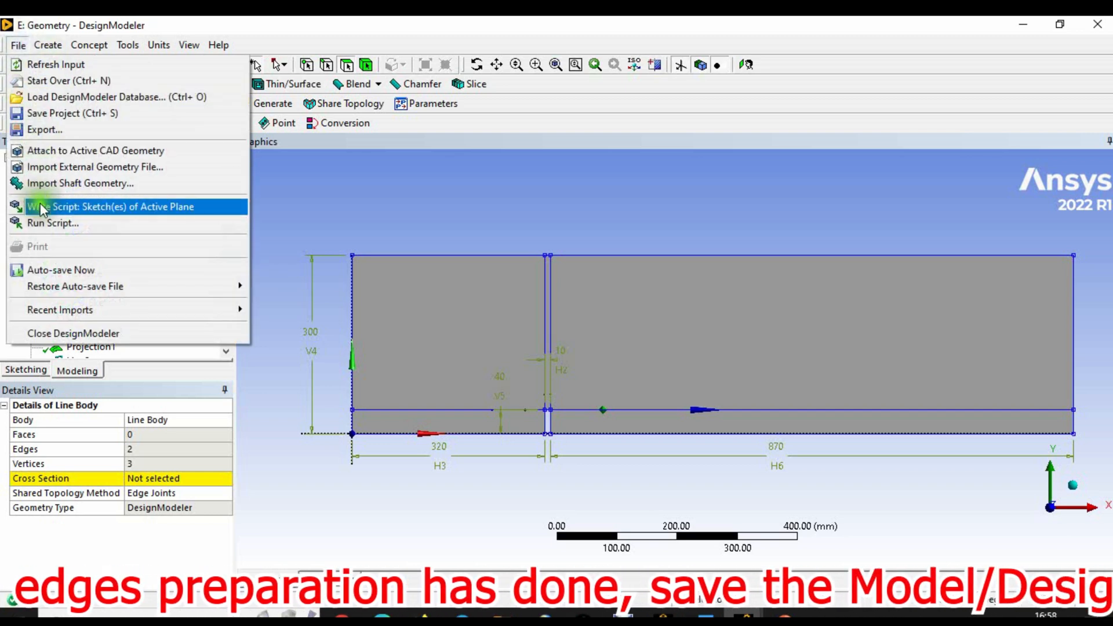
{"action": "left_click", "coordinate": [75, 127]}
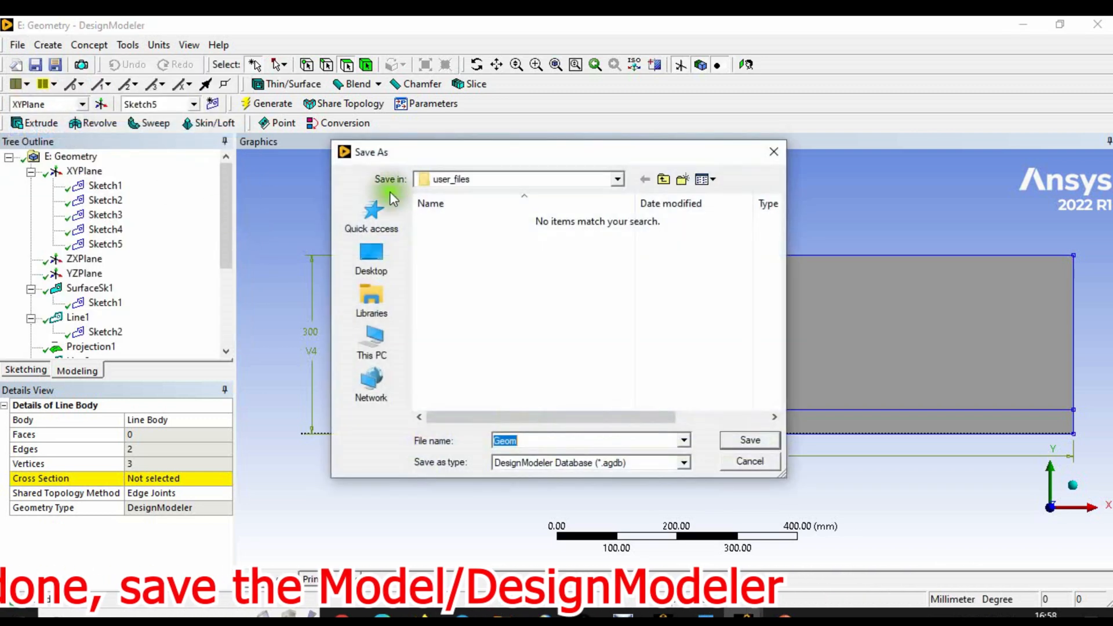
{"action": "left_click", "coordinate": [371, 256]}
{"action": "scroll", "coordinate": [493, 319], "scroll_direction": "down", "scroll_amount": 3}
{"action": "scroll", "coordinate": [495, 310], "scroll_direction": "up", "scroll_amount": 3}
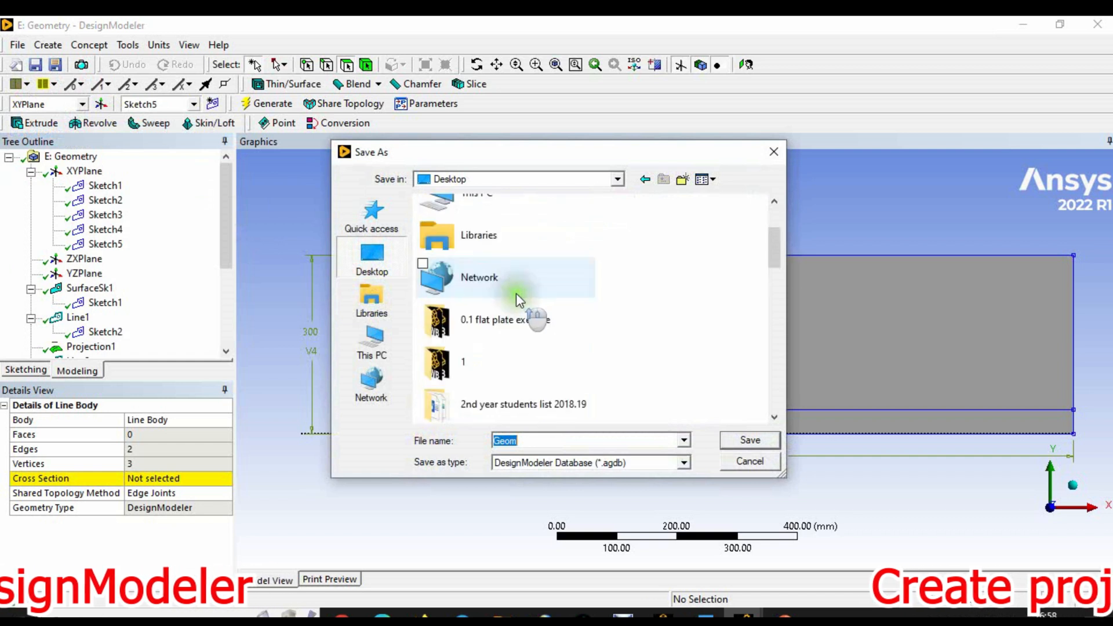
{"action": "left_click", "coordinate": [681, 180]}
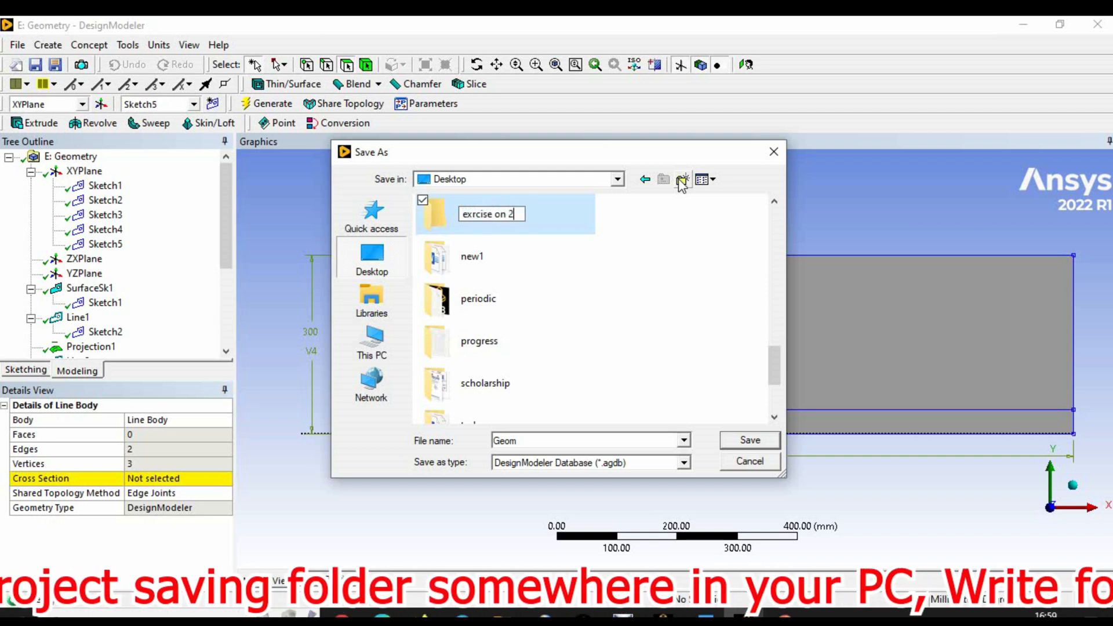
{"action": "type", "text": "exrcise on 2d"}
{"action": "key", "text": "BackSpace"}
{"action": "type", "text": "D flow d"}
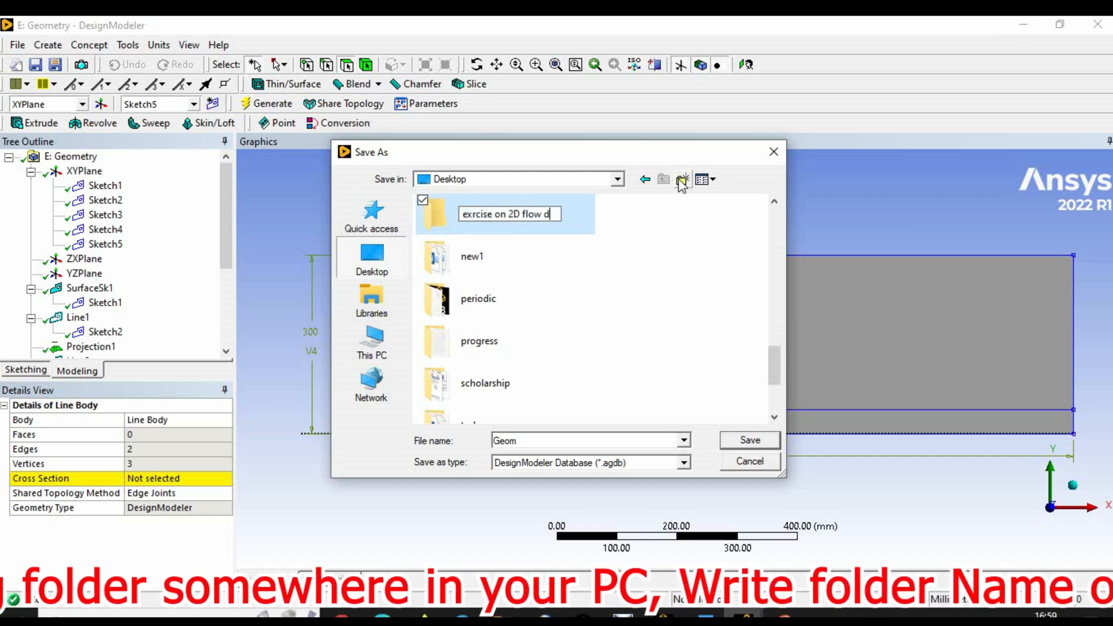
{"action": "type", "text": "omian x m"}
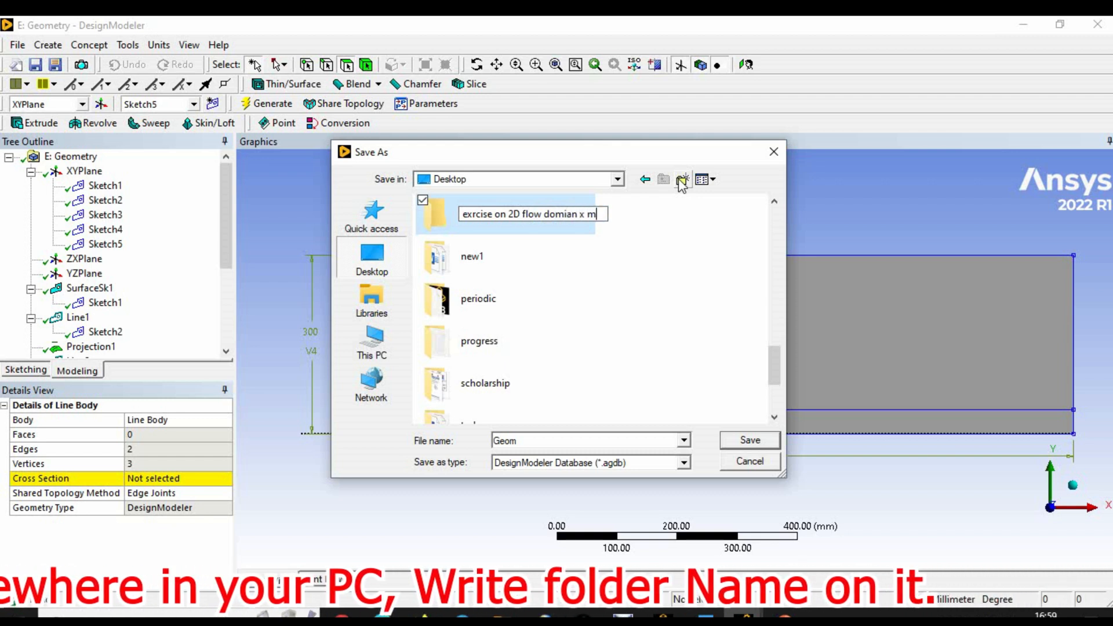
{"action": "type", "text": "arine"}
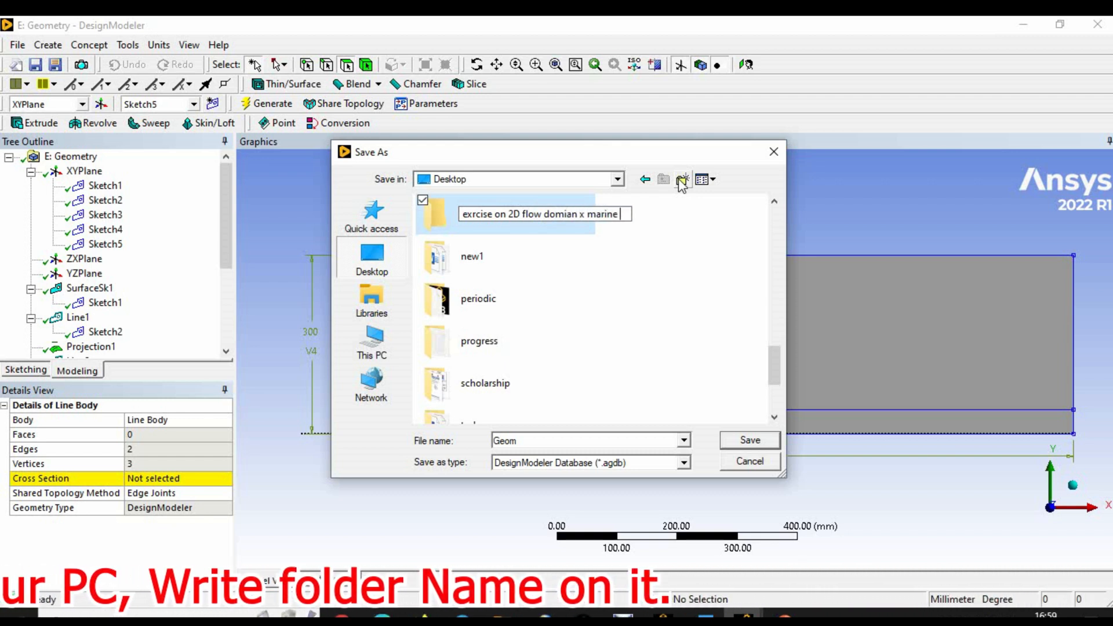
{"action": "type", "text": " instutution"}
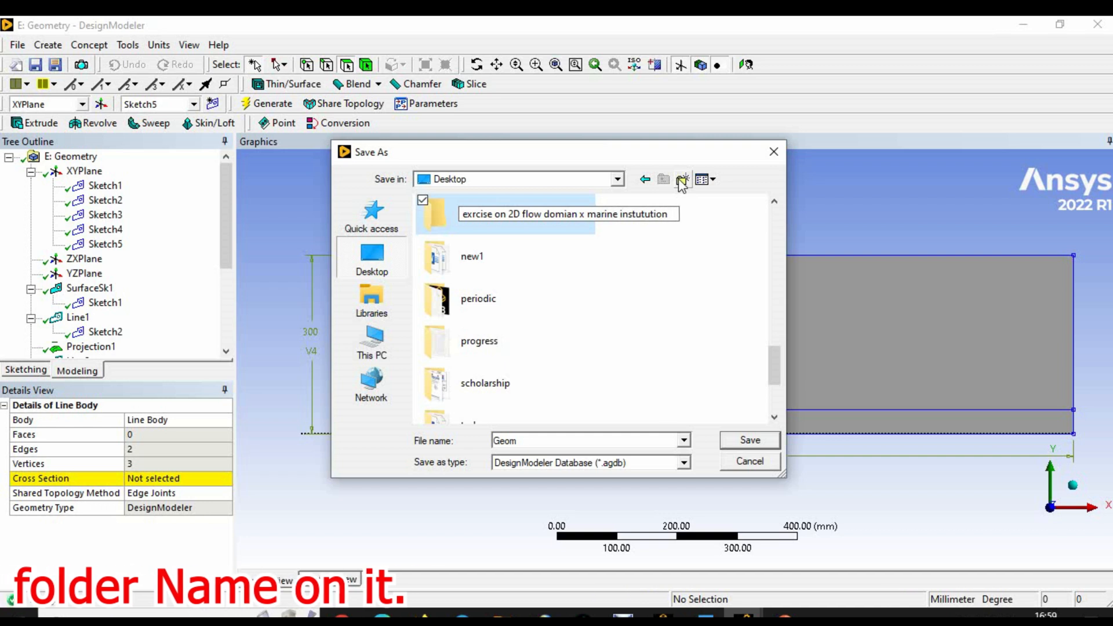
{"action": "key", "text": "Return"}
Export the geometry into the new folder as Geom in DesignModeler Database (*.agdb) format.
{"action": "double_click", "coordinate": [555, 212]}
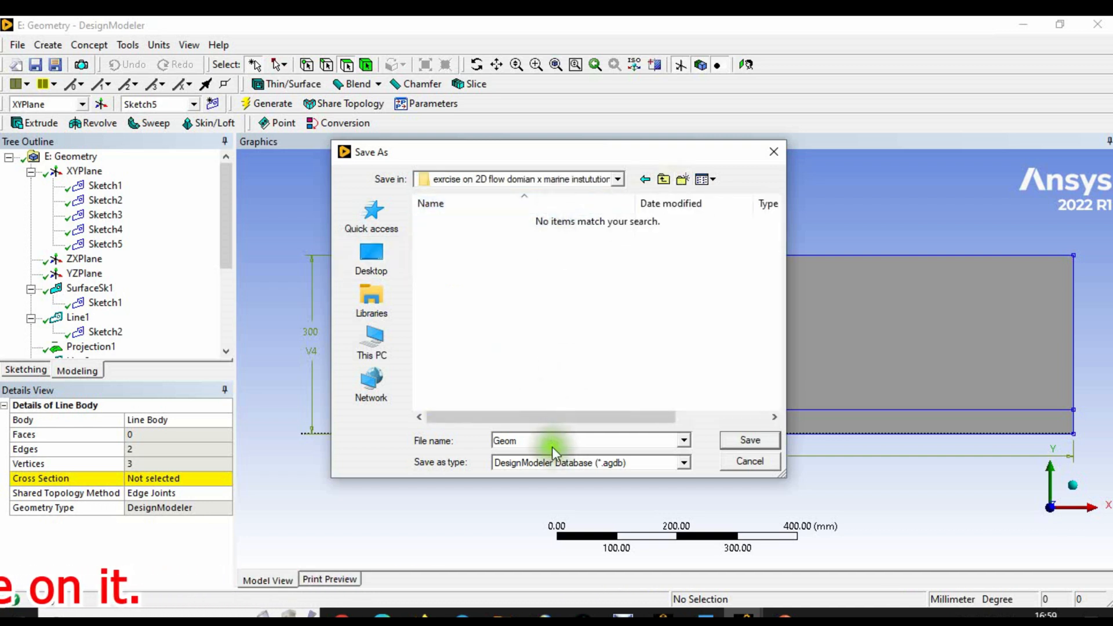
{"action": "left_click", "coordinate": [750, 441]}
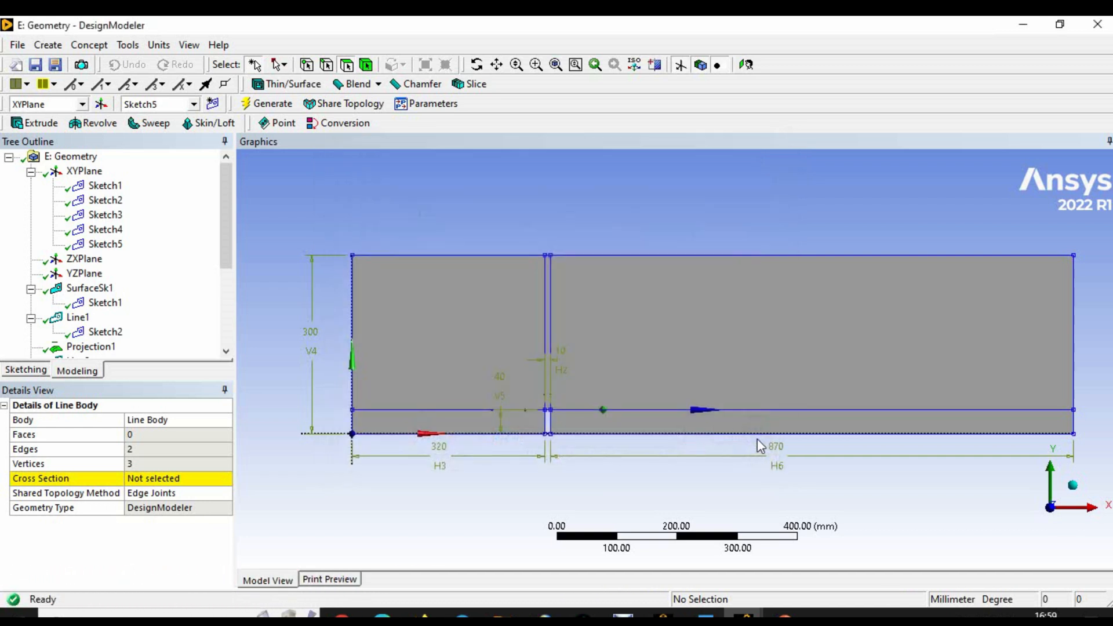
{"action": "left_click", "coordinate": [755, 431]}
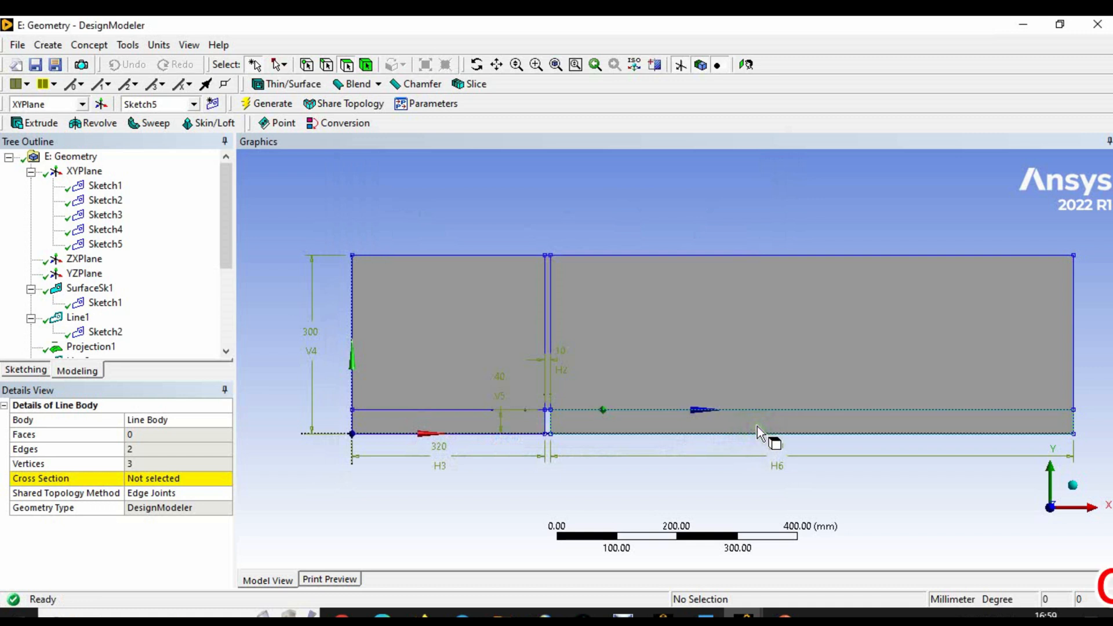
{"action": "left_click", "coordinate": [764, 502]}
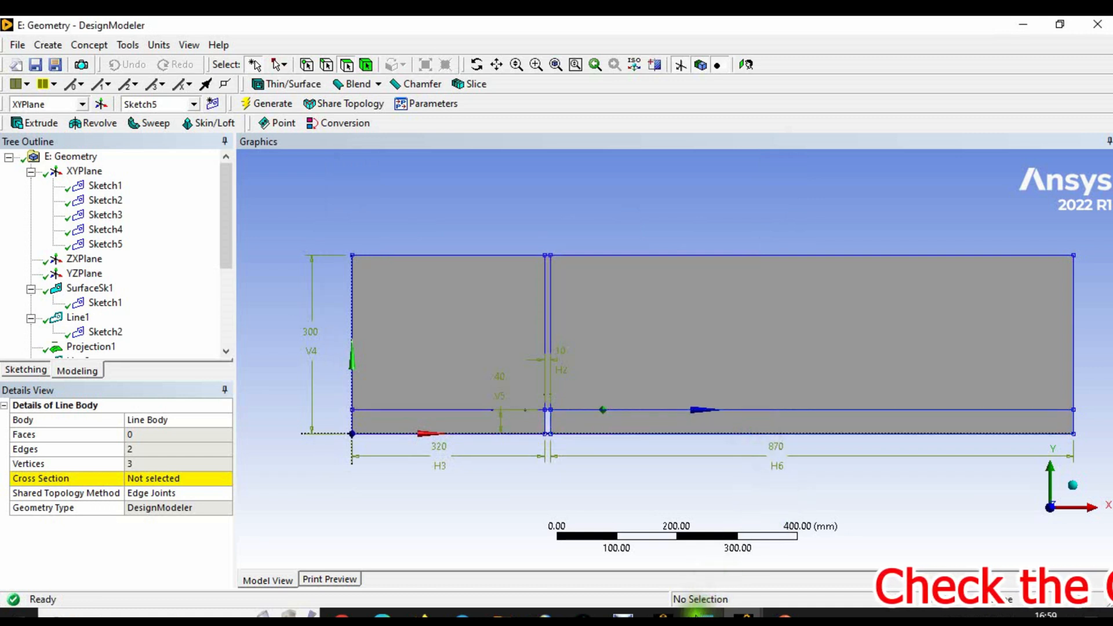
Switch to Workbench to check the status of system E's Geometry cell, then return to DesignModeler and close it.
{"action": "mouse_move", "coordinate": [663, 614]}
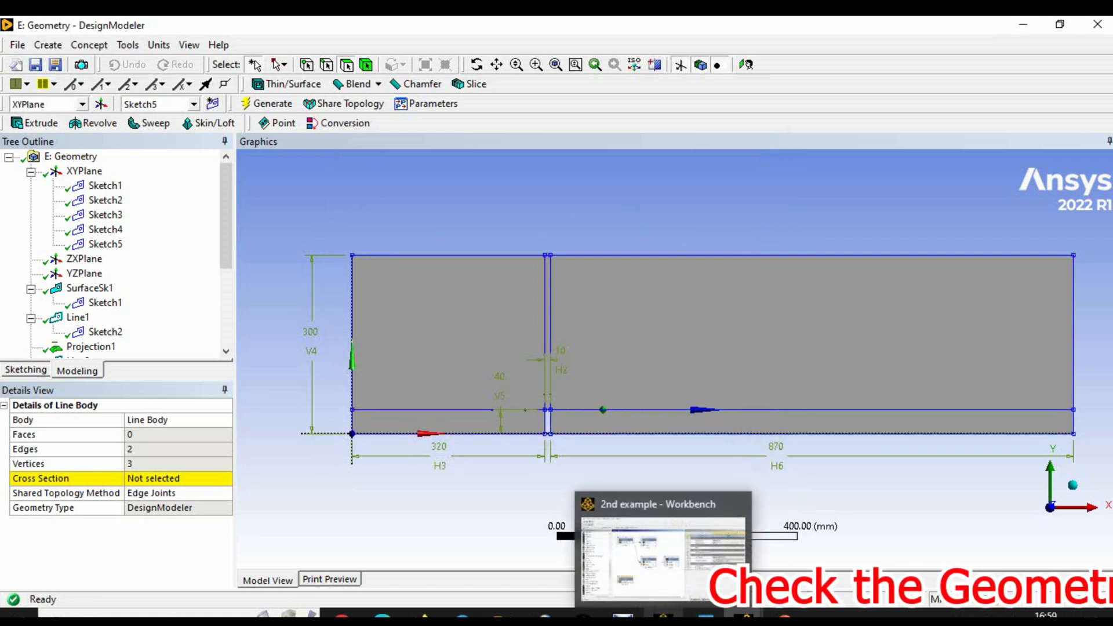
{"action": "left_click", "coordinate": [670, 575]}
{"action": "left_click", "coordinate": [312, 485]}
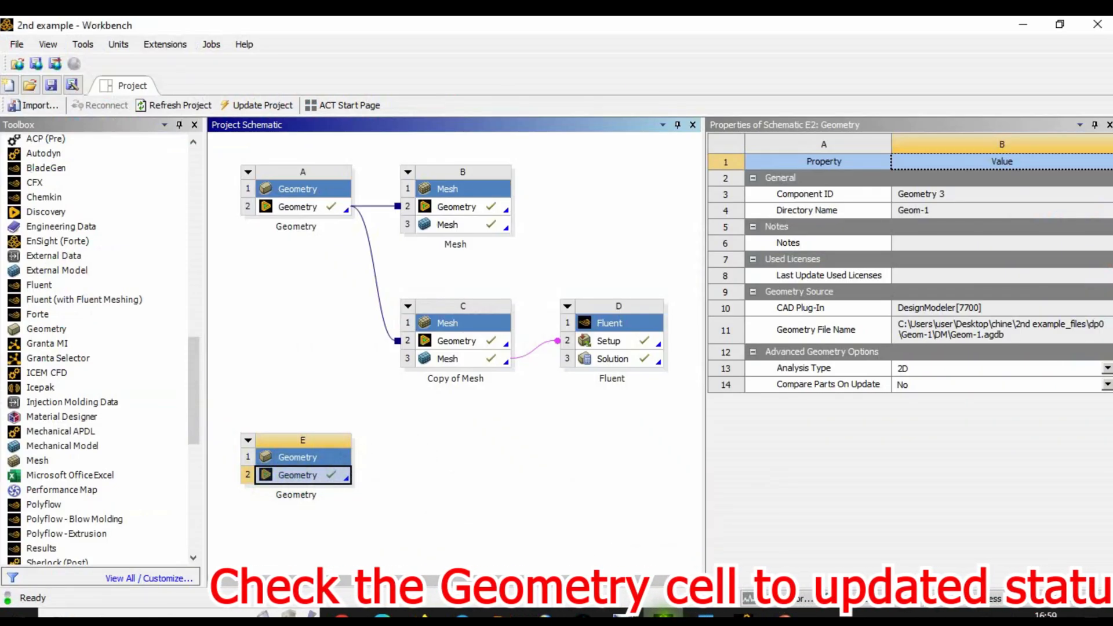
{"action": "left_click", "coordinate": [746, 615]}
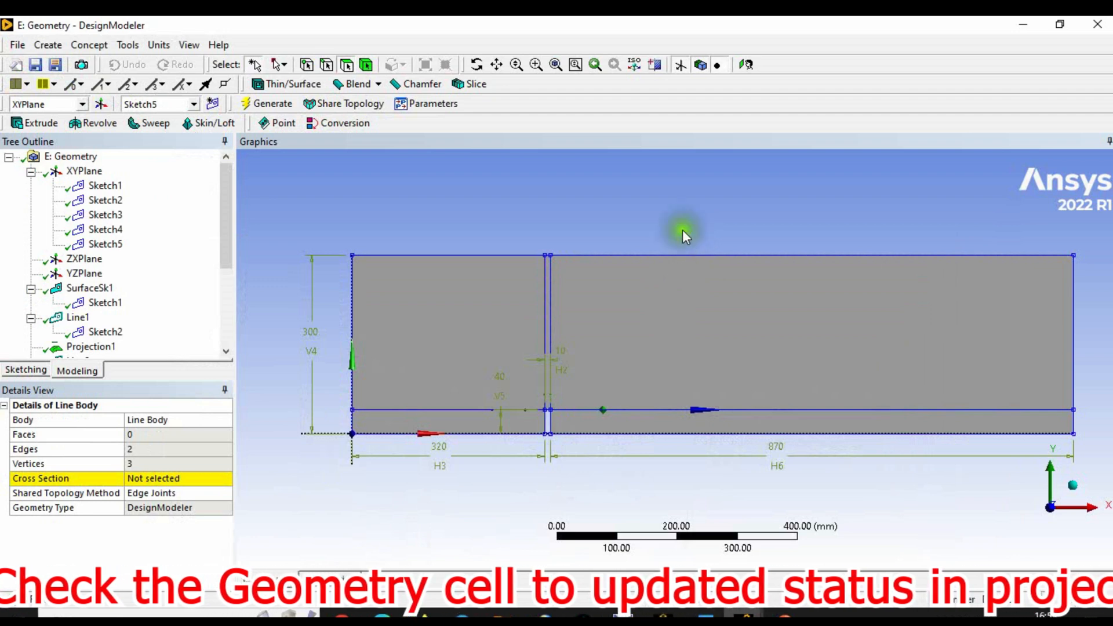
{"action": "left_click", "coordinate": [16, 46]}
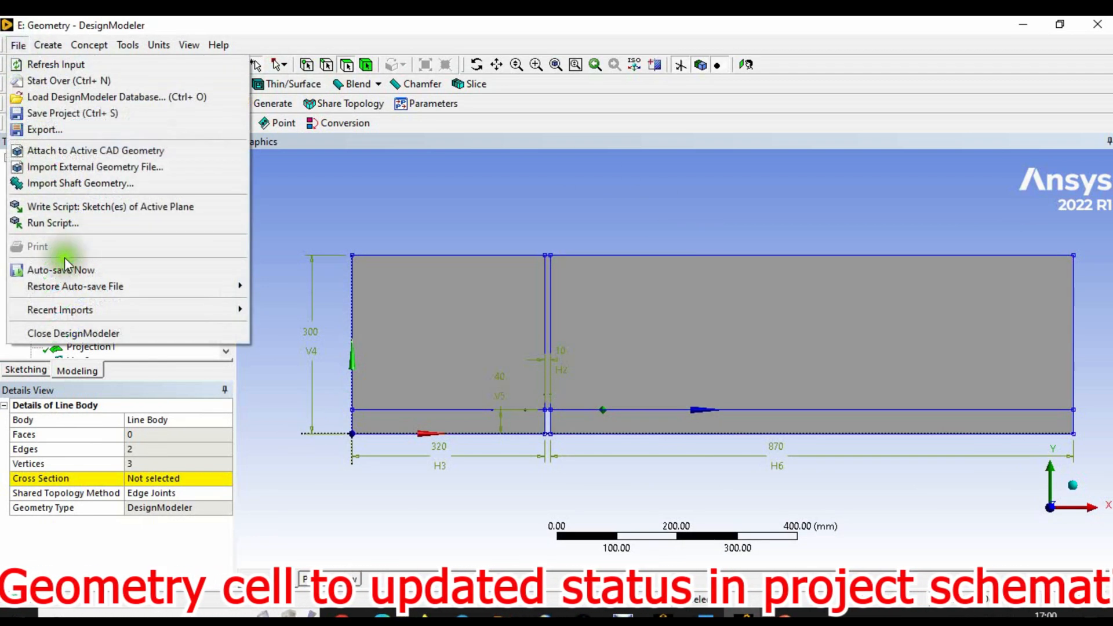
{"action": "left_click", "coordinate": [133, 335]}
Save the Workbench project as "exercise on 2d flow domain from x martine instutution" in the Desktop folder "exrcise on 2D flow domian x marine instutution".
{"action": "left_click", "coordinate": [13, 41]}
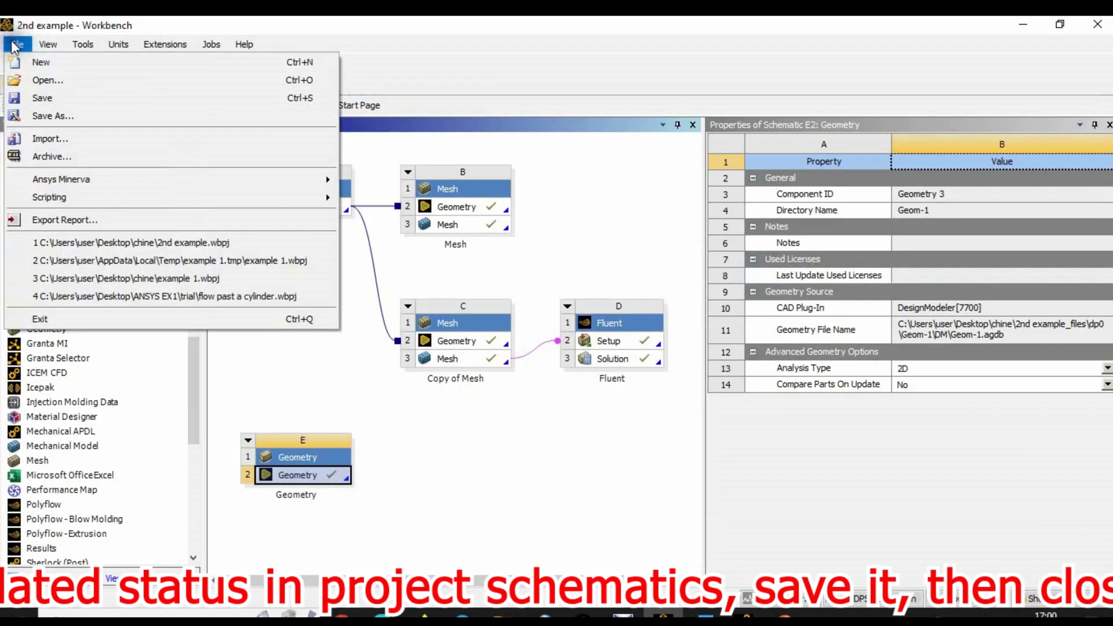
{"action": "left_click", "coordinate": [69, 97]}
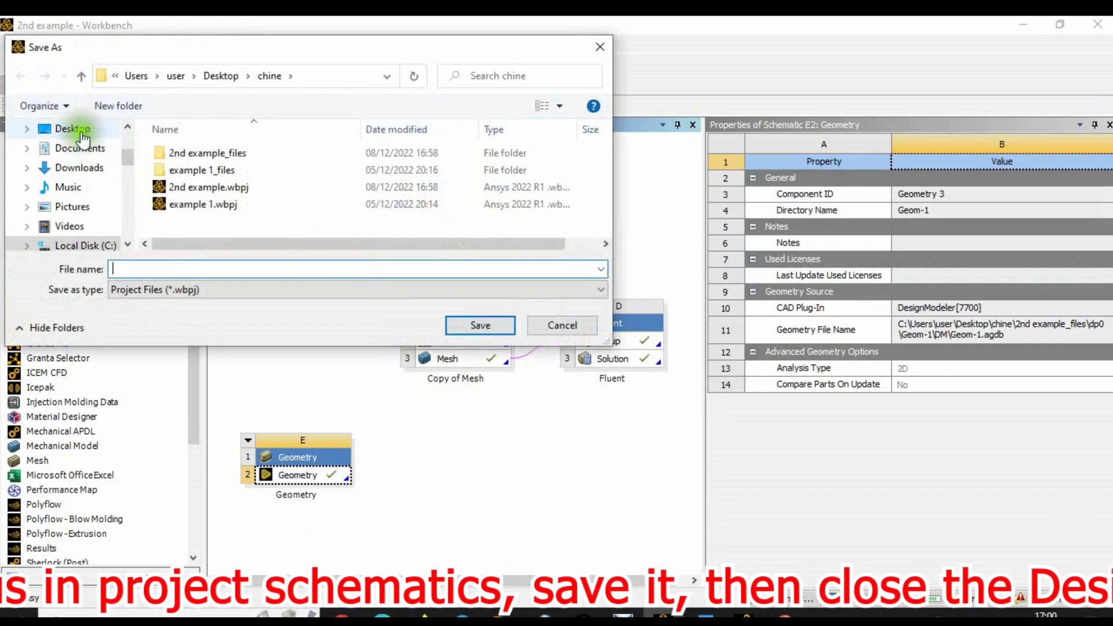
{"action": "left_click", "coordinate": [82, 132]}
{"action": "scroll", "coordinate": [291, 169], "scroll_direction": "down", "scroll_amount": 2}
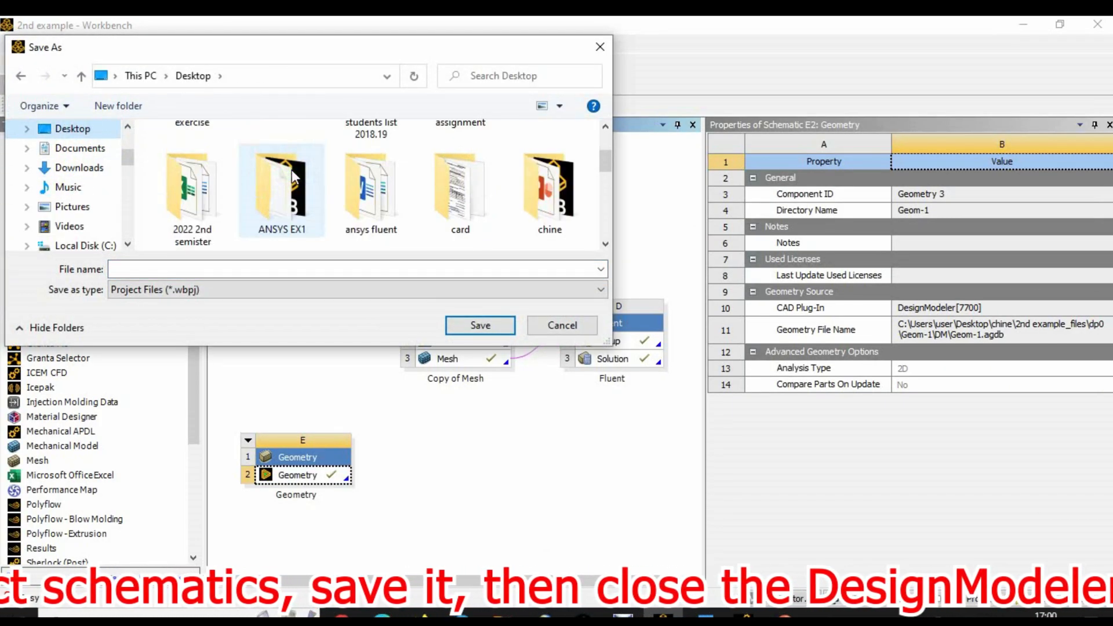
{"action": "scroll", "coordinate": [292, 169], "scroll_direction": "down", "scroll_amount": 2}
{"action": "double_click", "coordinate": [292, 169]}
{"action": "left_click", "coordinate": [245, 268]}
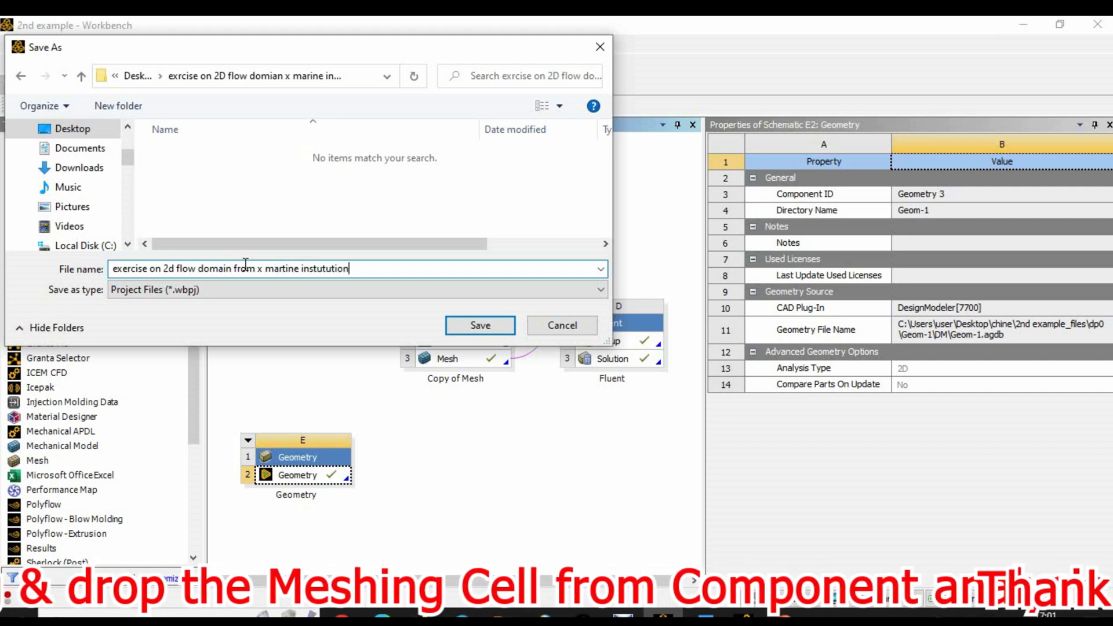
{"action": "left_click", "coordinate": [464, 325]}
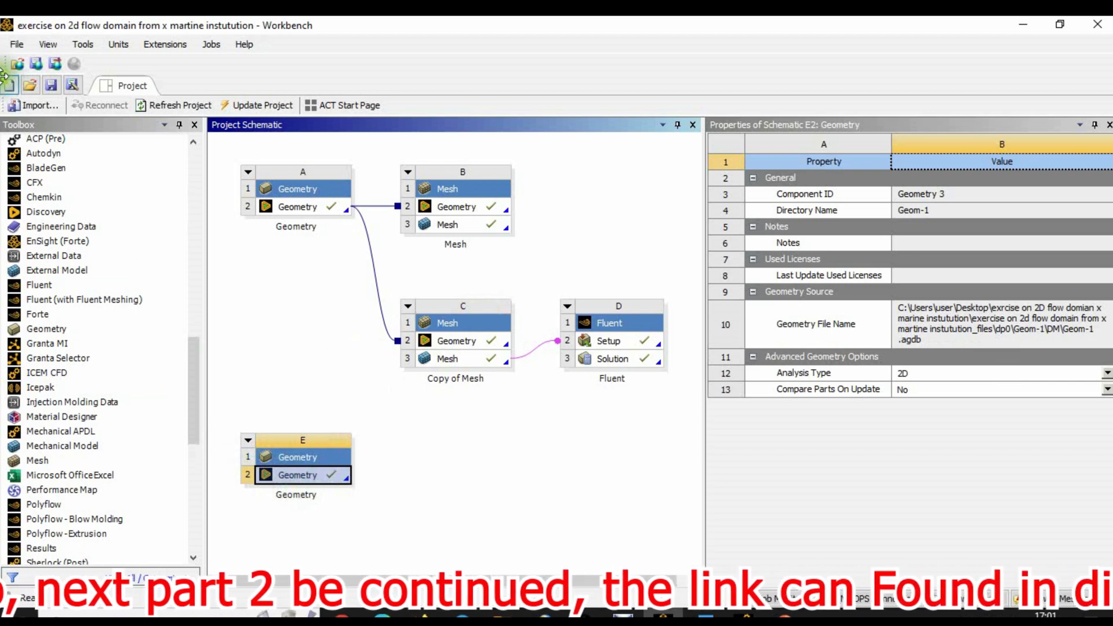
{"action": "left_click", "coordinate": [18, 50]}
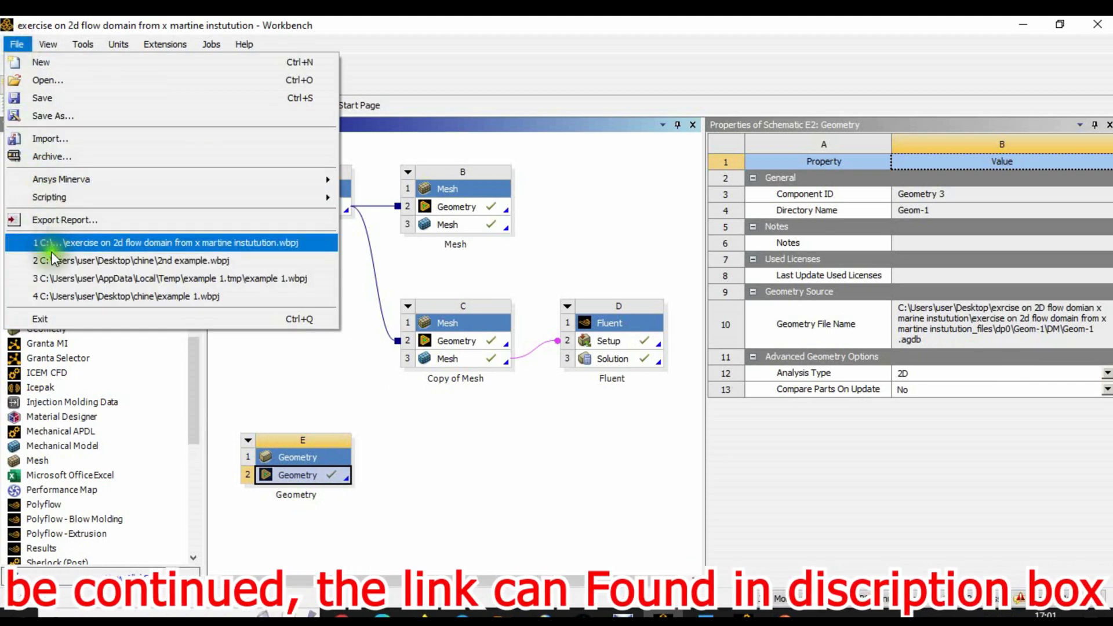
Show the project's file list, open the folder containing Geom-1.agdb to check the file, and close the folder and the list.
{"action": "mouse_move", "coordinate": [66, 36]}
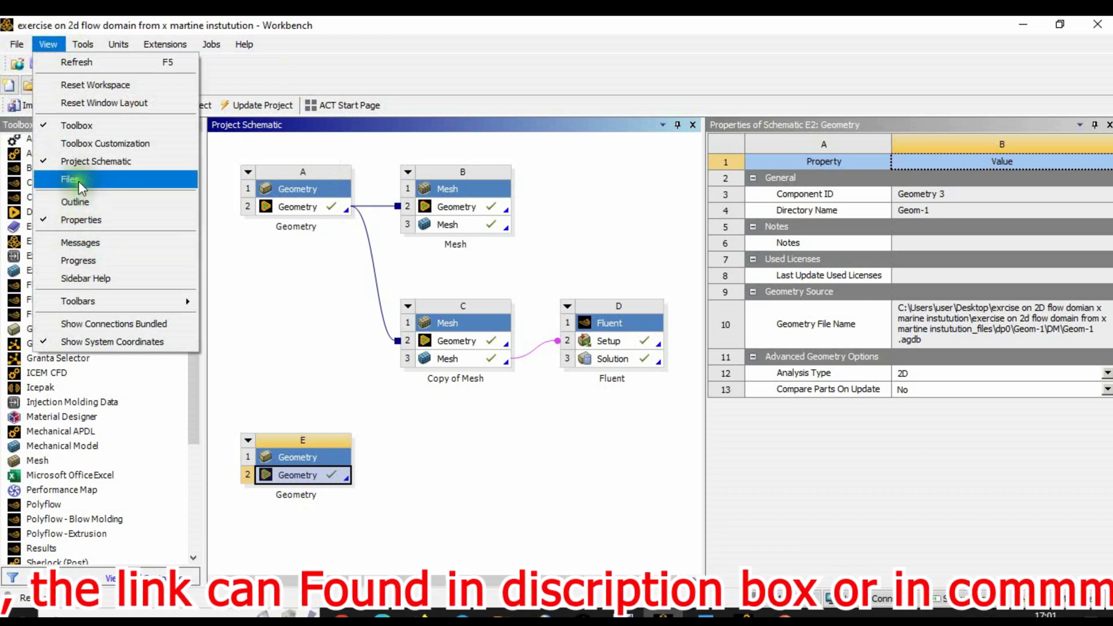
{"action": "left_click", "coordinate": [81, 180]}
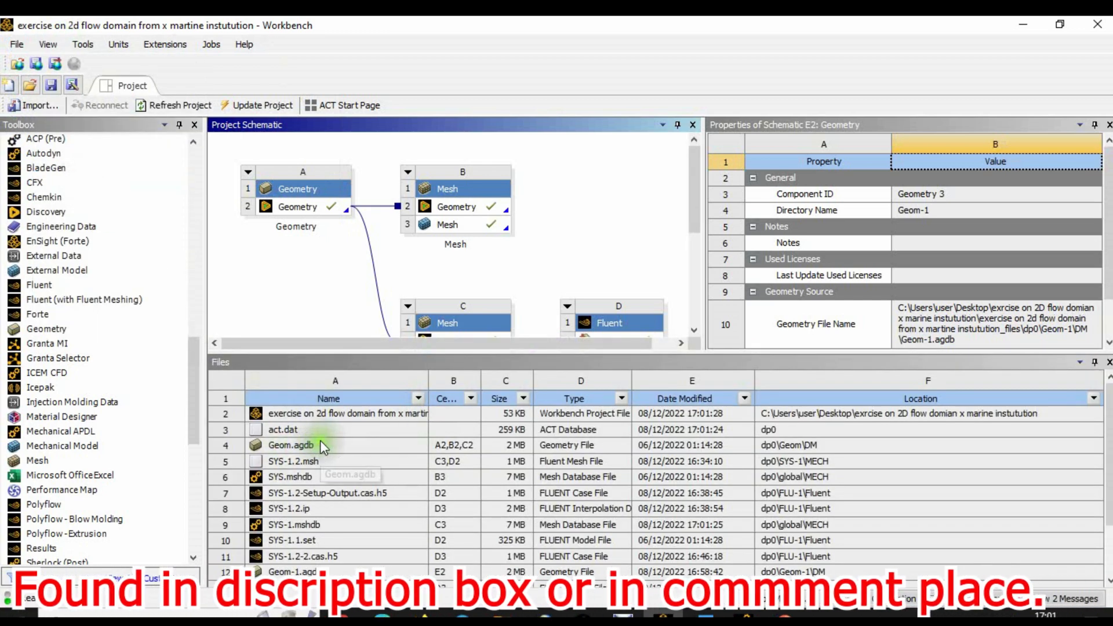
{"action": "scroll", "coordinate": [323, 498], "scroll_direction": "down", "scroll_amount": 1}
{"action": "right_click", "coordinate": [338, 524]}
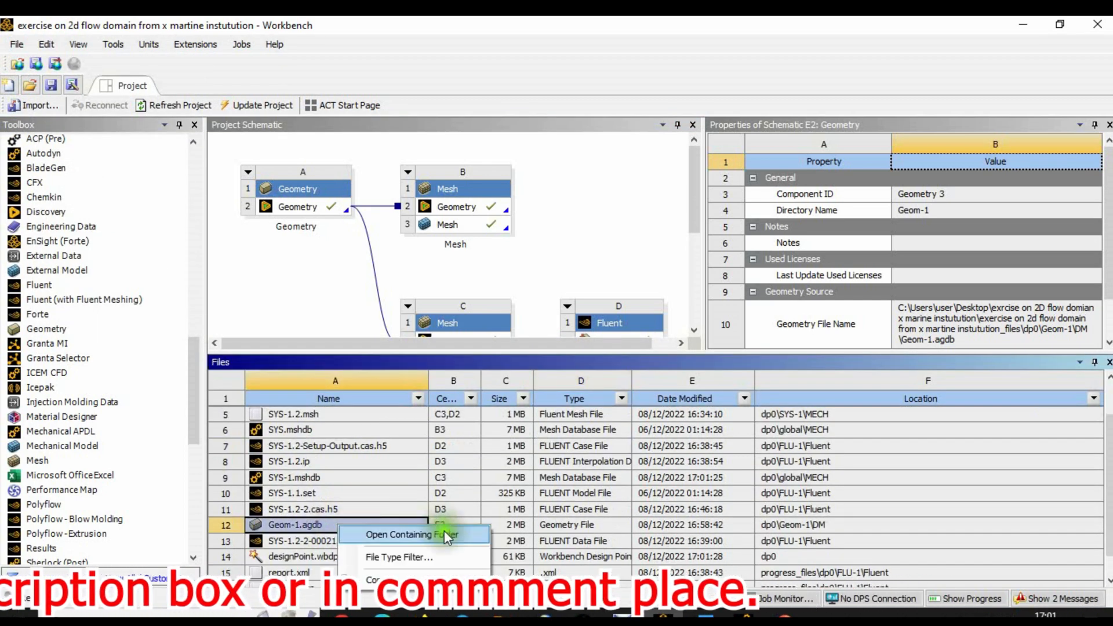
{"action": "left_click", "coordinate": [443, 532]}
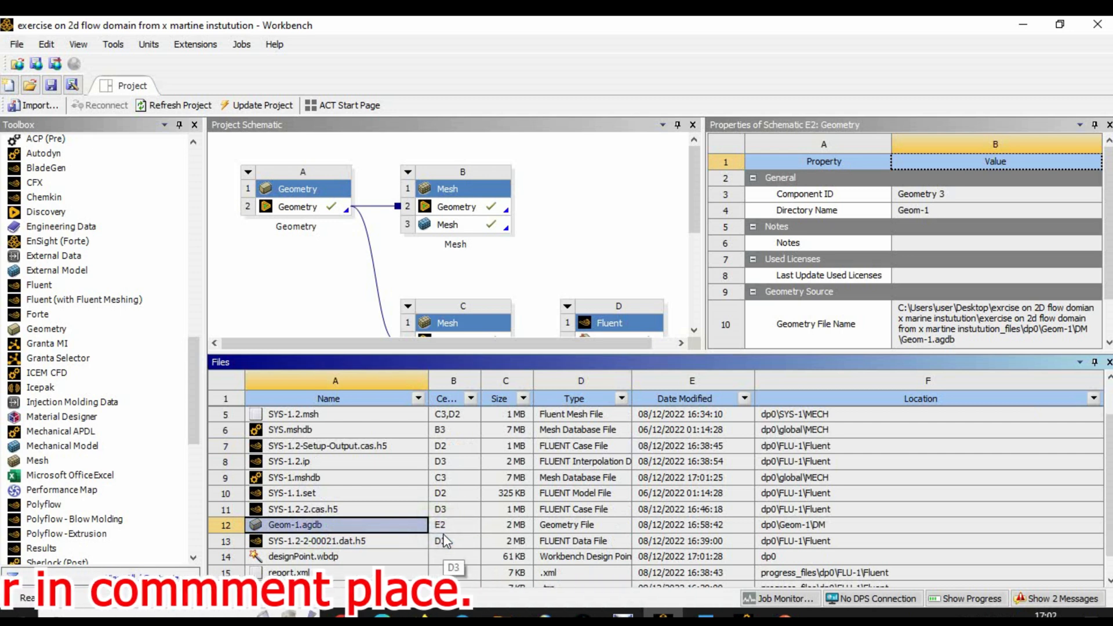
{"action": "mouse_move", "coordinate": [492, 614]}
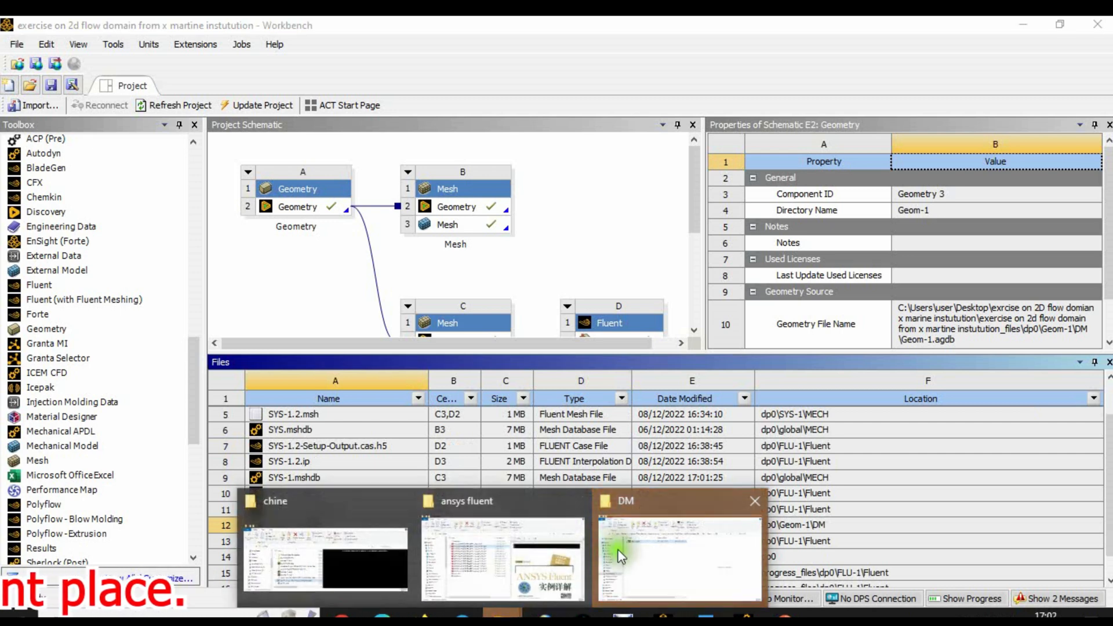
{"action": "left_click", "coordinate": [617, 549]}
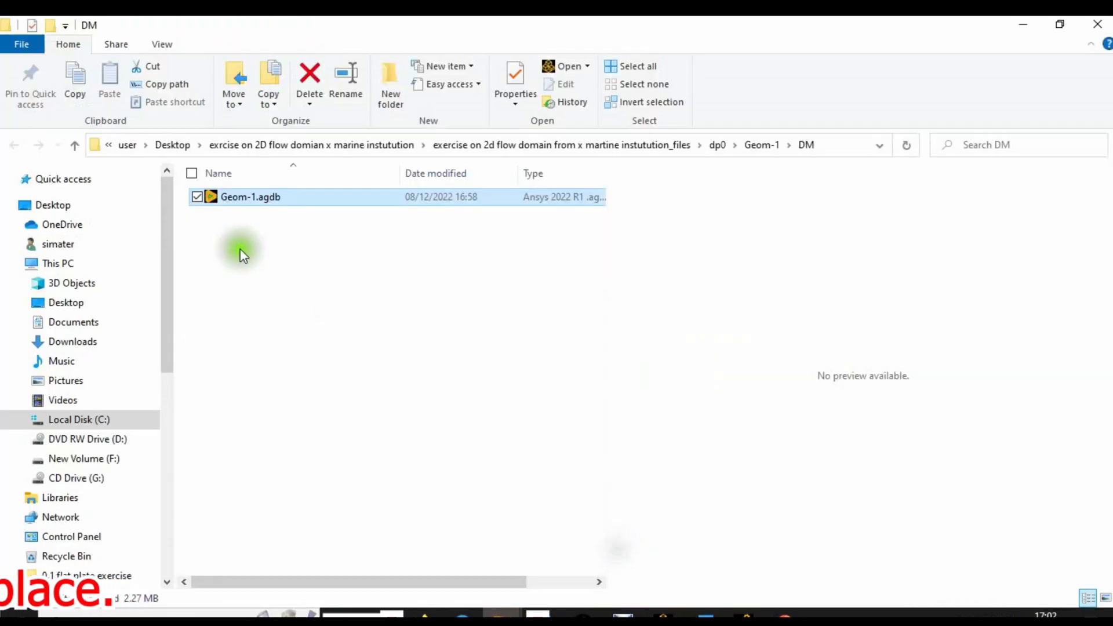
{"action": "left_click", "coordinate": [1093, 25]}
{"action": "left_click", "coordinate": [1109, 361]}
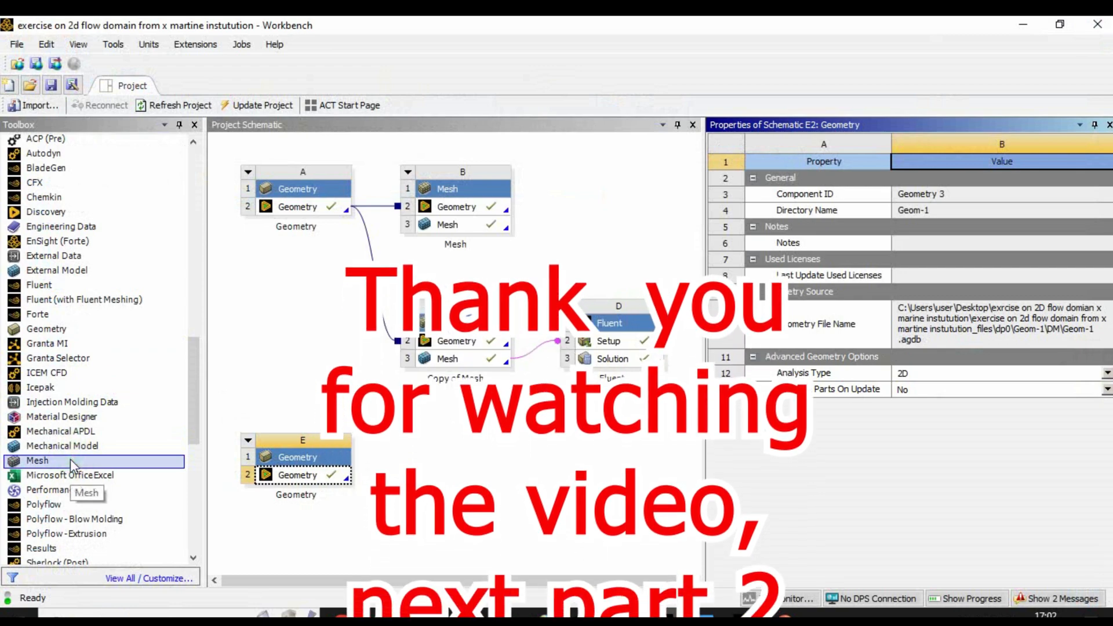
Add a Mesh component system linked to the Geometry cell of system E.
{"action": "left_click_drag", "start_coordinate": [68, 460], "coordinate": [321, 473]}
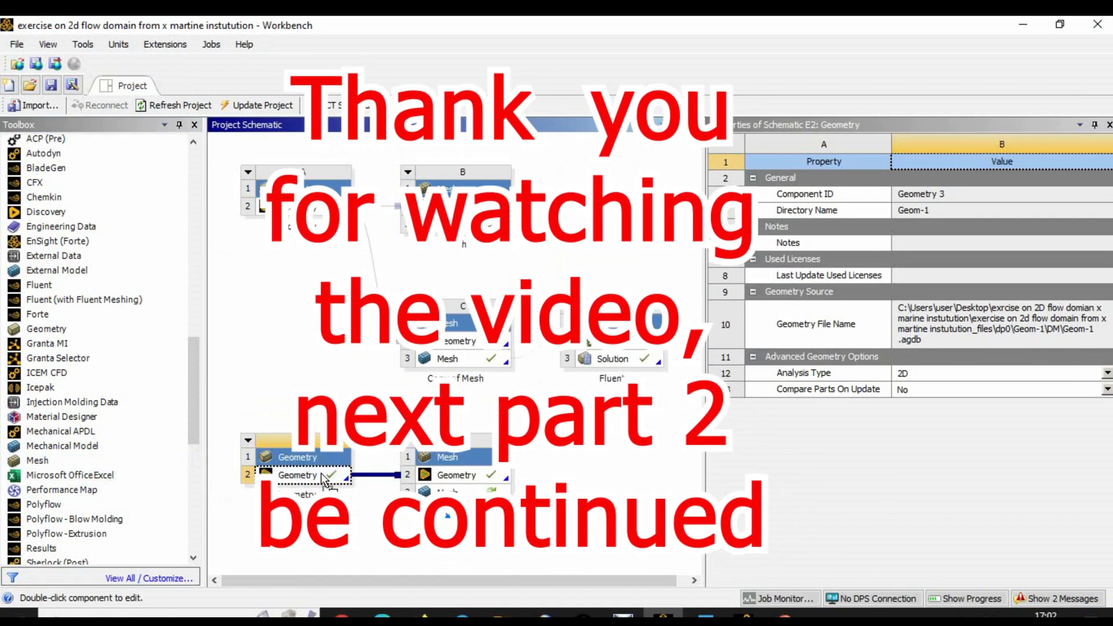